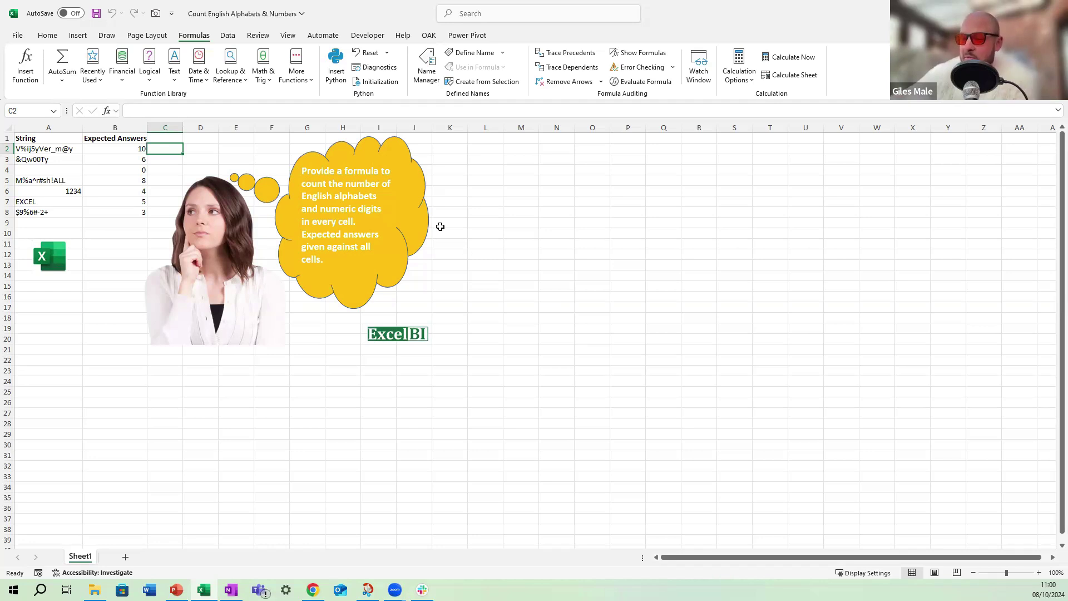
- Move the thought bubble, ExcelBI logo, woman's picture and Excel icon away from the data into the area around columns V to Z
left_click_drag(414, 209, 972, 231)
left_click_drag(419, 334, 931, 389)
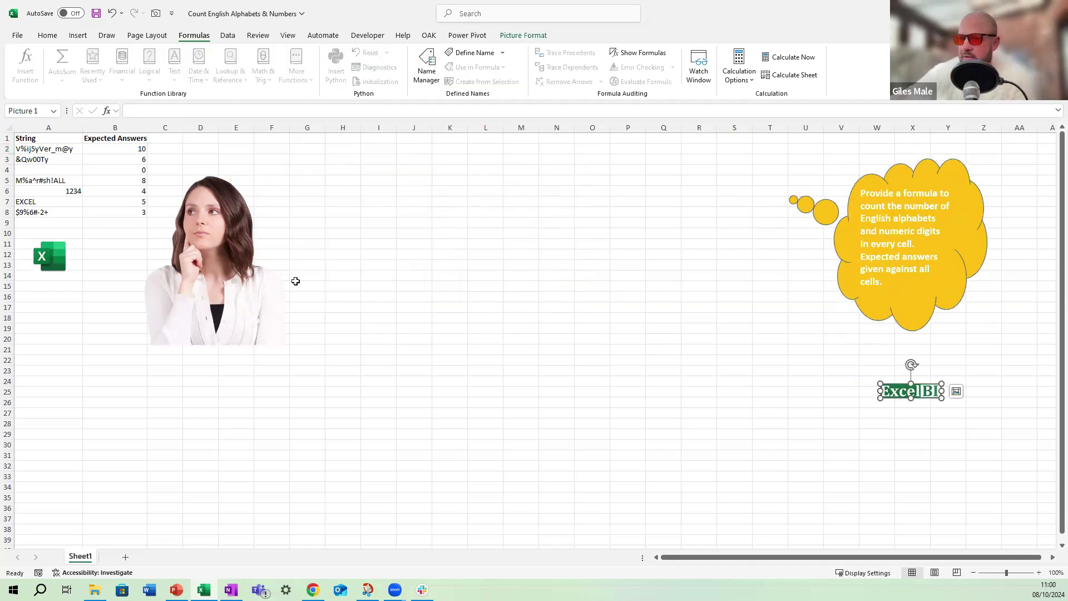
left_click_drag(253, 270, 947, 377)
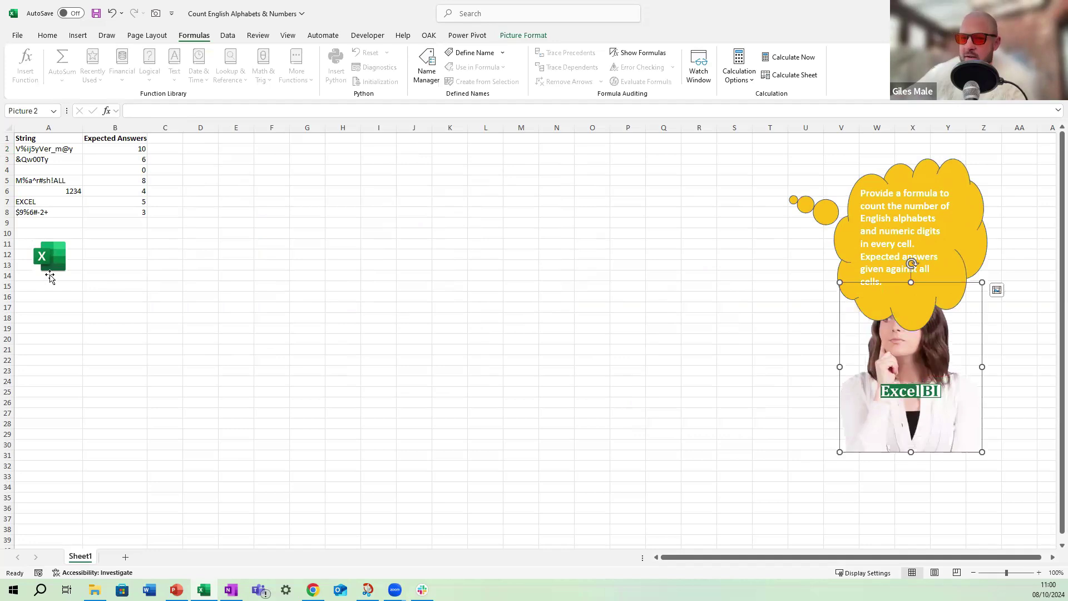
left_click_drag(49, 272, 947, 310)
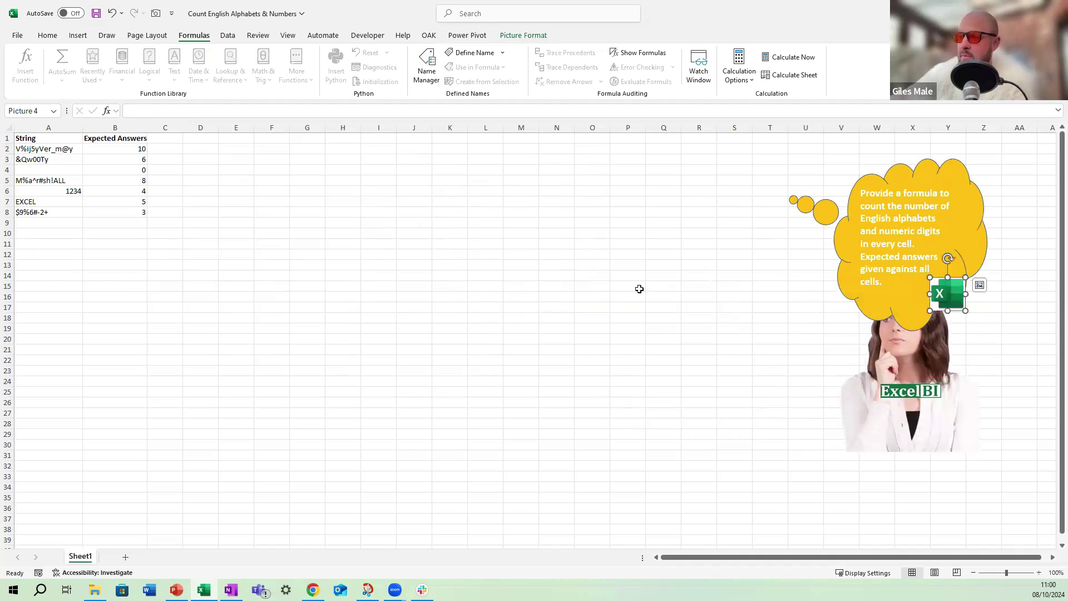
- Examine the first string in A2 and its expected answer in B2
left_click(208, 150)
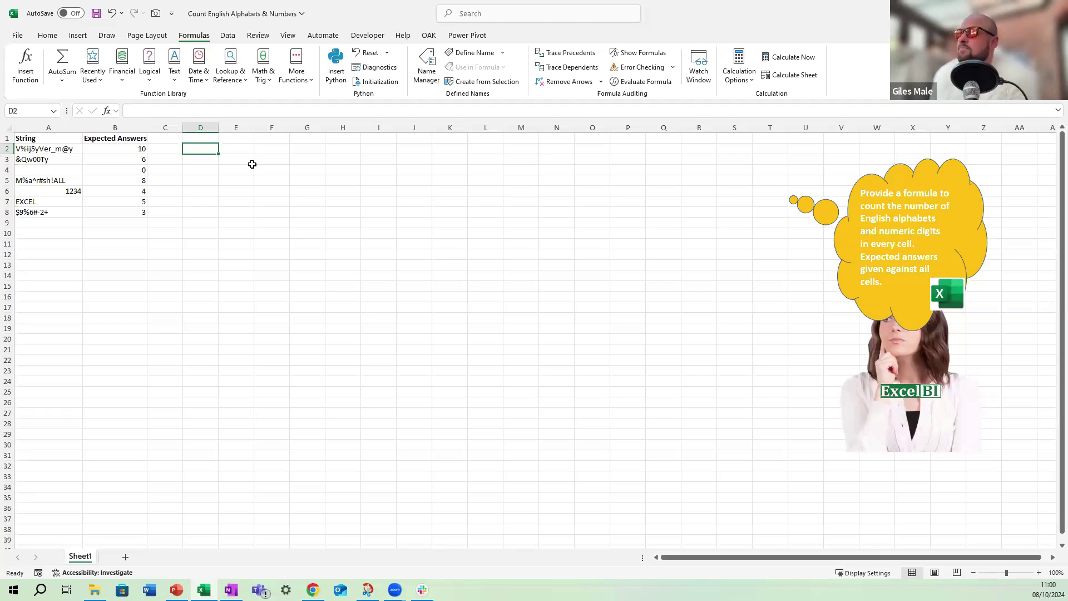
key("Left")
key("Left")
key("Left")
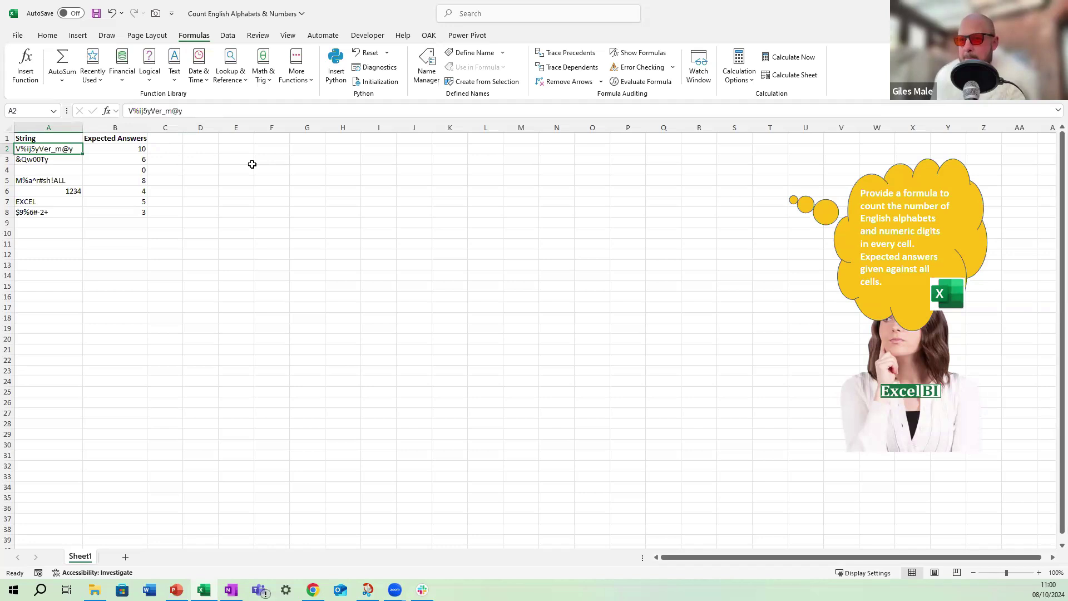
key("Right")
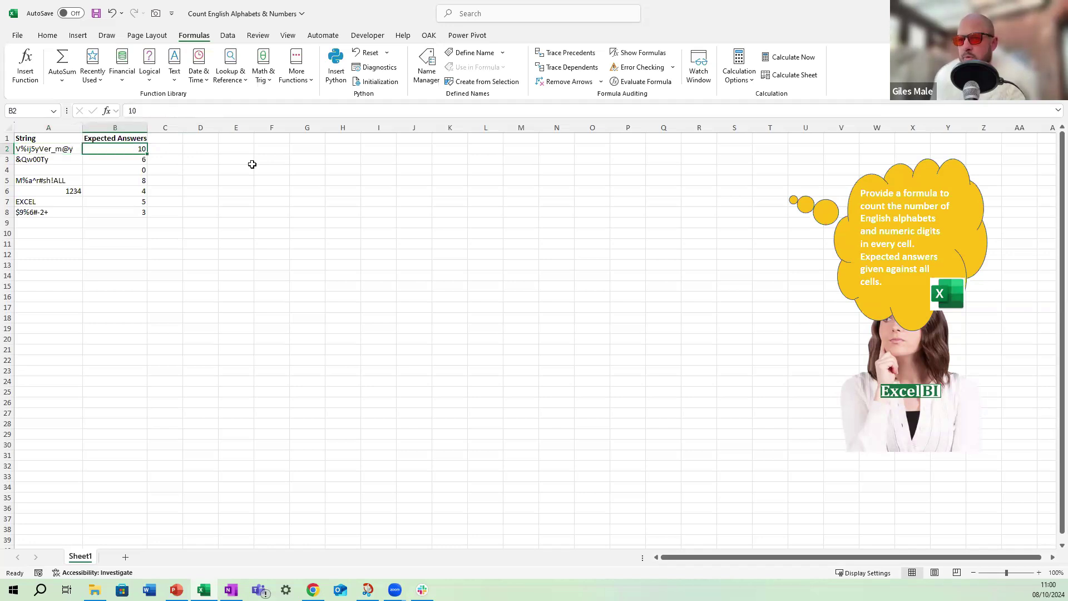
key("Left")
key("Right")
key("Right")
key("Right")
key("Left")
key("Left")
key("Left")
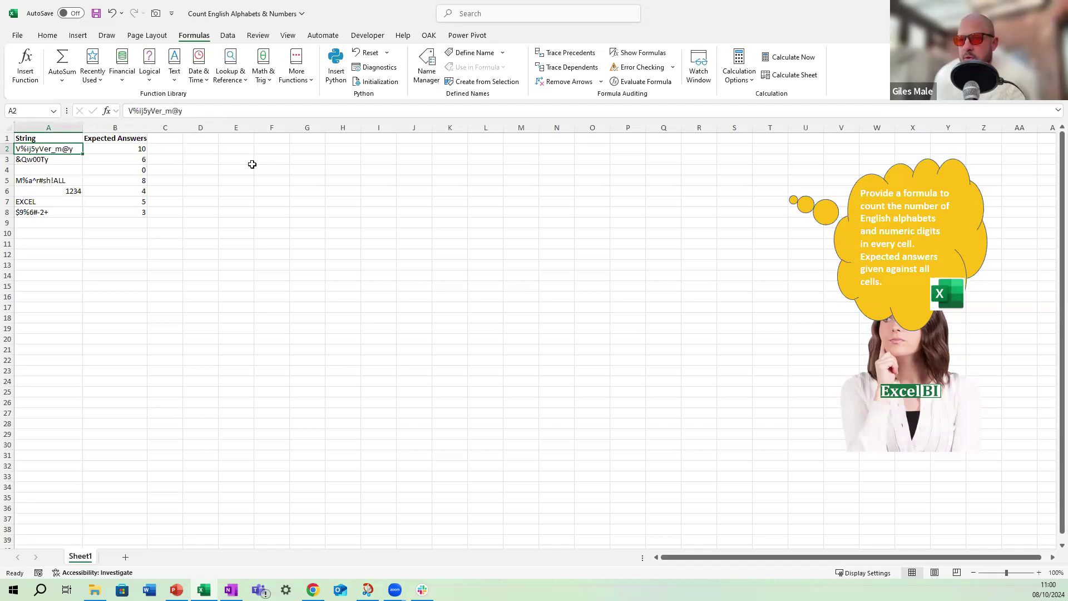
key("Right")
key("Right")
key("Right")
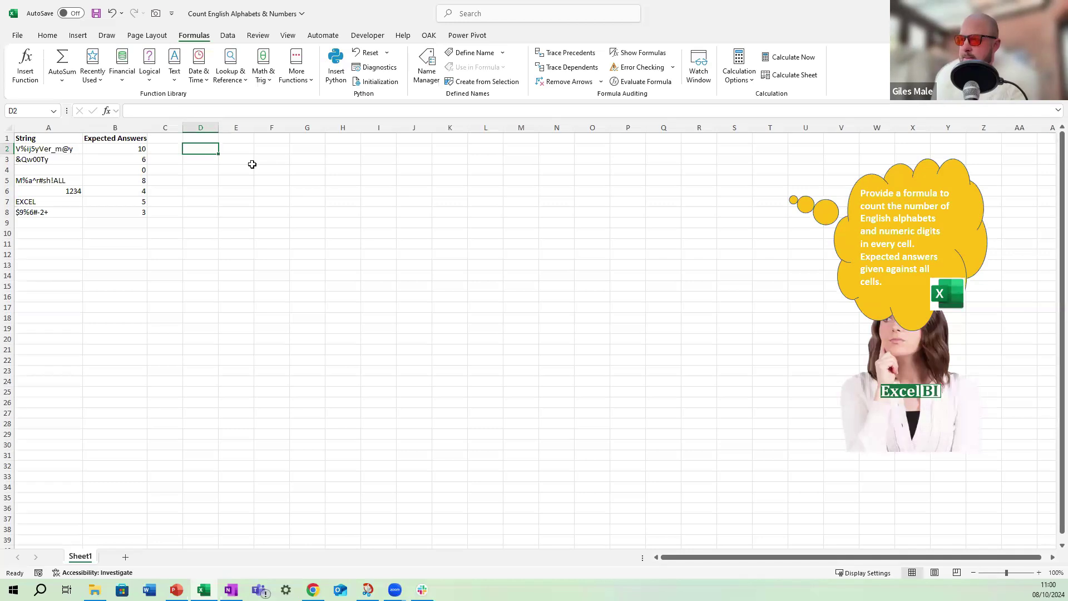
key("Left")
key("Left")
key("Left")
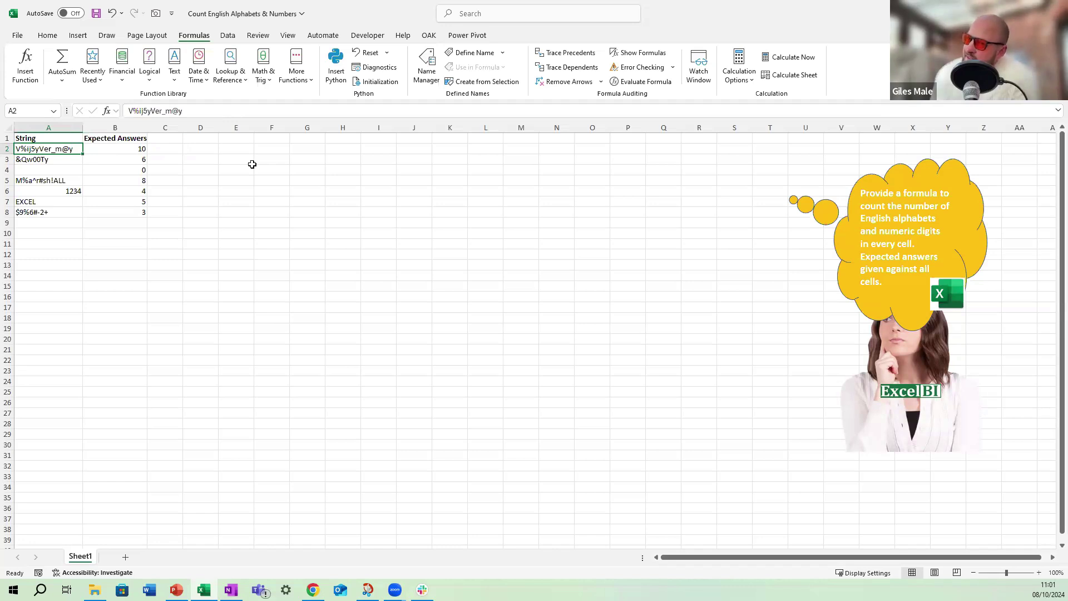
key("Right")
key("Right")
key("Right")
key("Left")
key("Left")
key("Left")
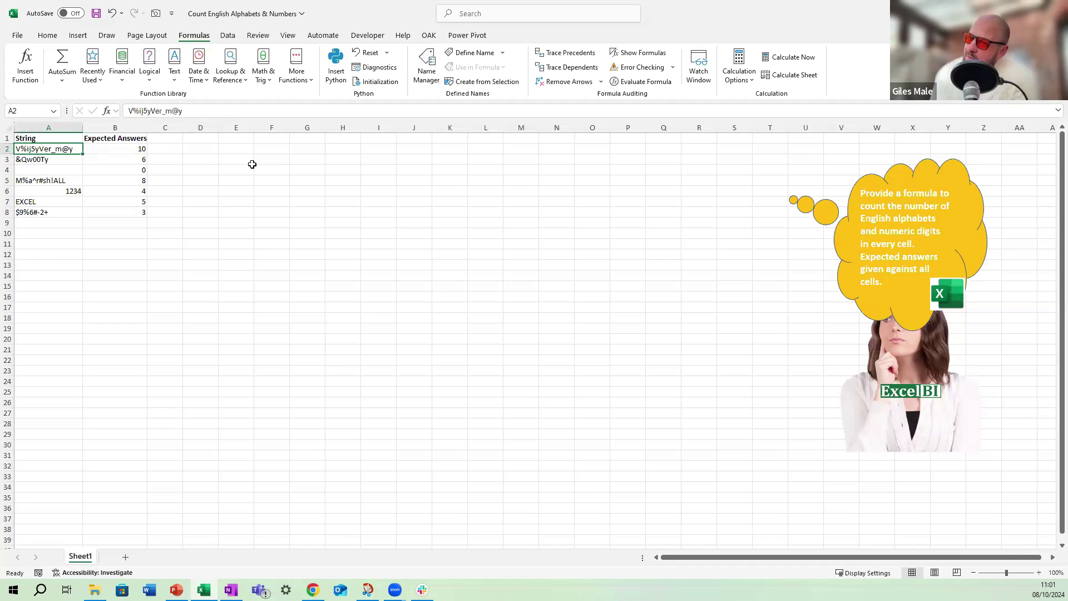
key("Right")
key("Right")
key("Right")
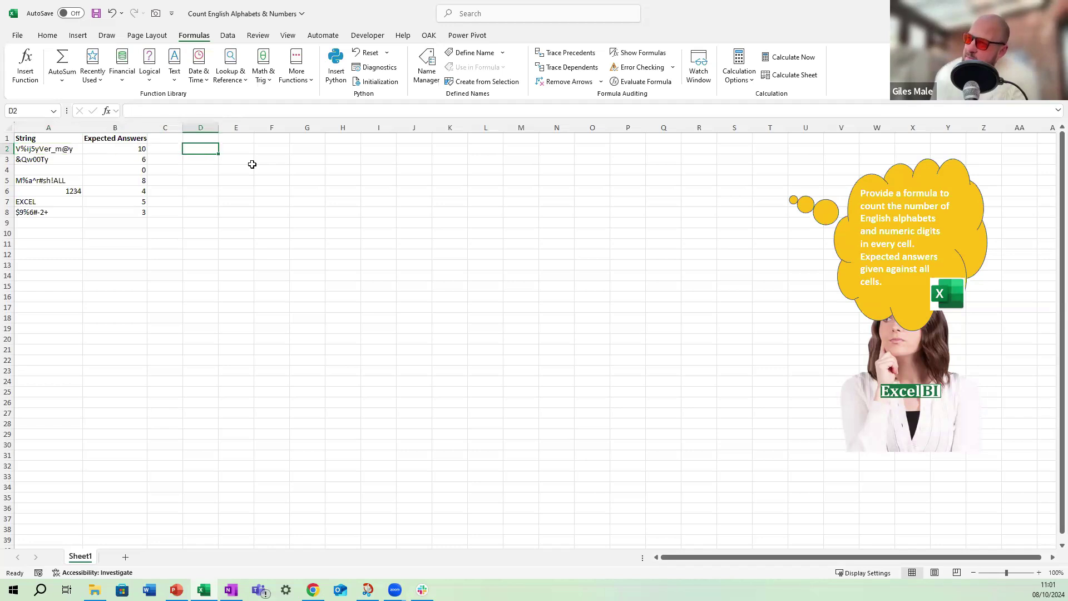
key("Right")
key("Left")
key("Right")
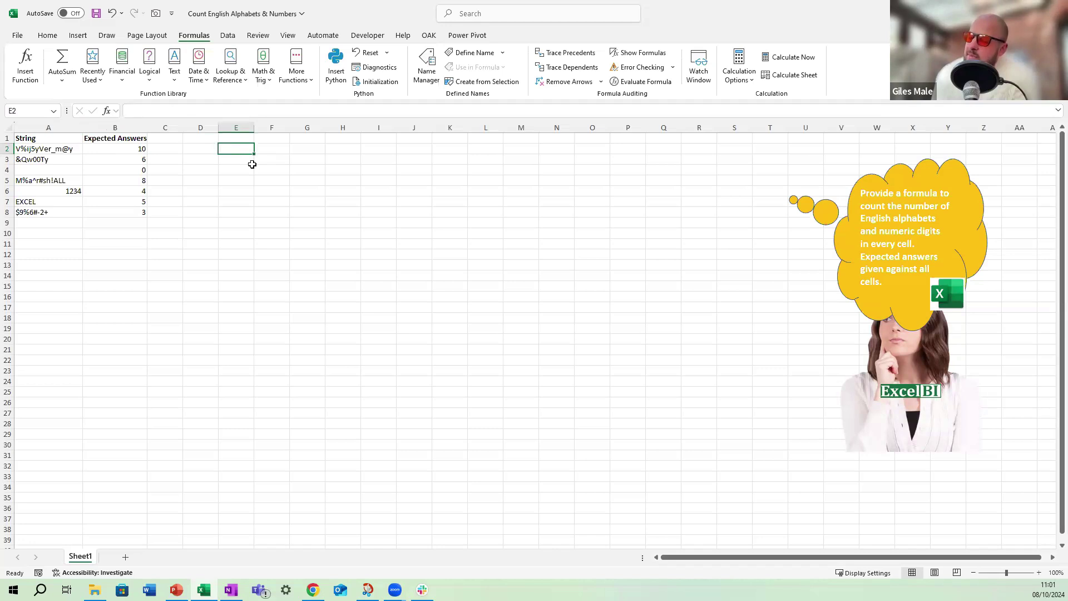
key("Down")
key("Up")
key("Left")
key("Right")
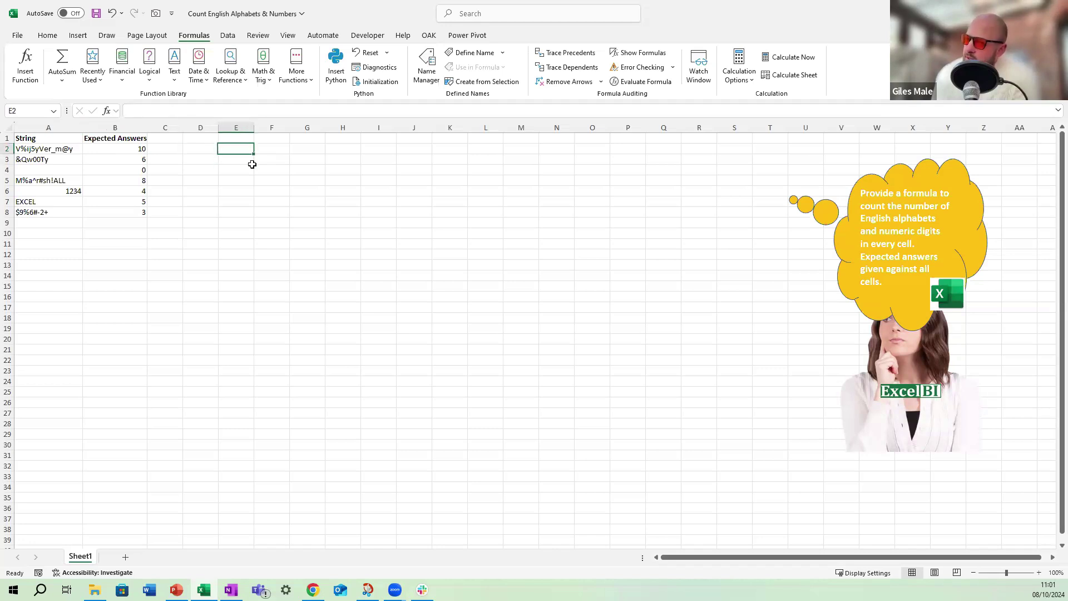
key("Left")
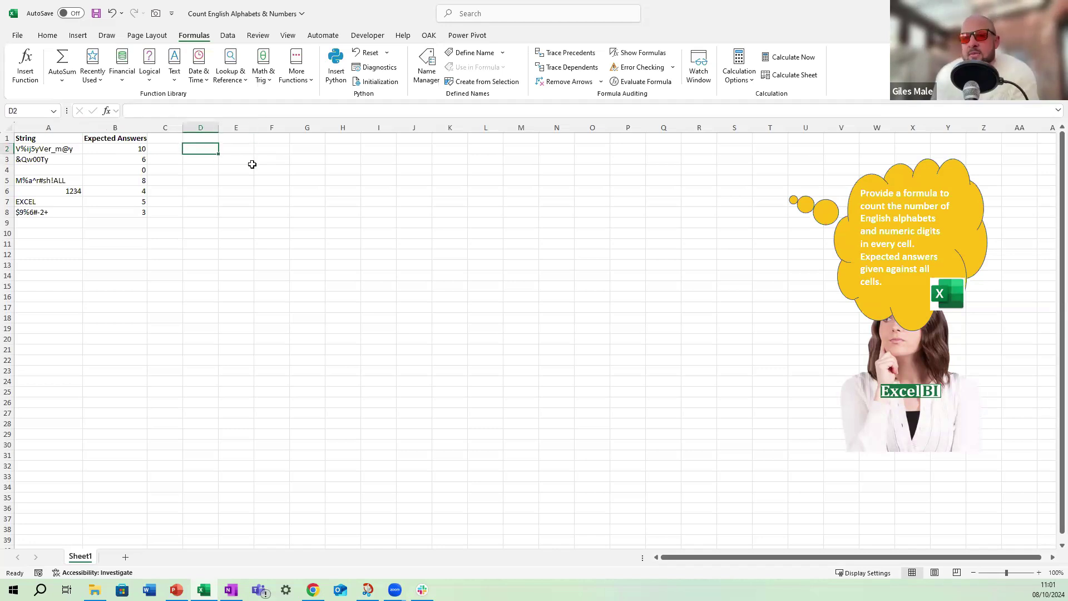
key("Left")
key("Left")
key("Left")
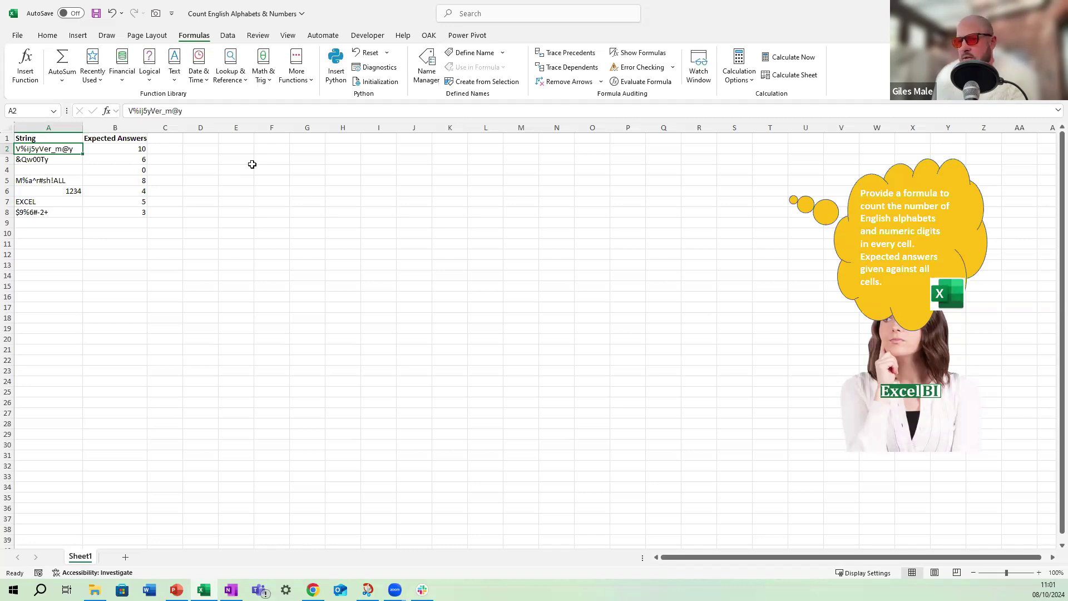
- Enter a in C14 and z in D14, below the string data
key("Right")
key("Right")
key("Right")
key("Down")
key("Right")
key("Down")
key("Down")
key("Down")
key("Down")
key("Down")
key("Down")
key("Left")
key("Down")
key("Down")
key("Down")
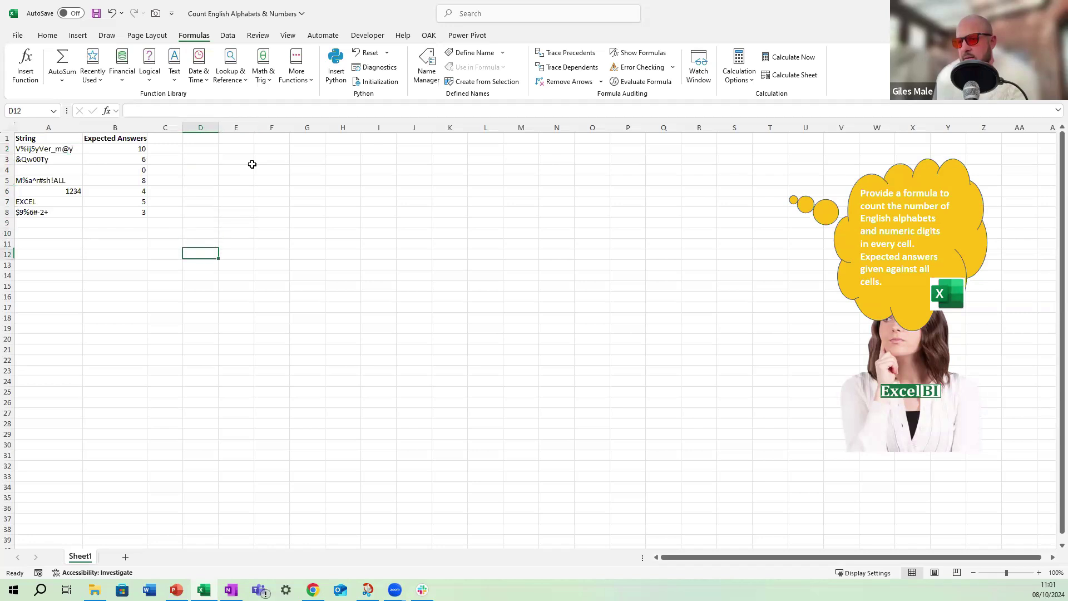
key("Down")
key("Down")
key("Left")
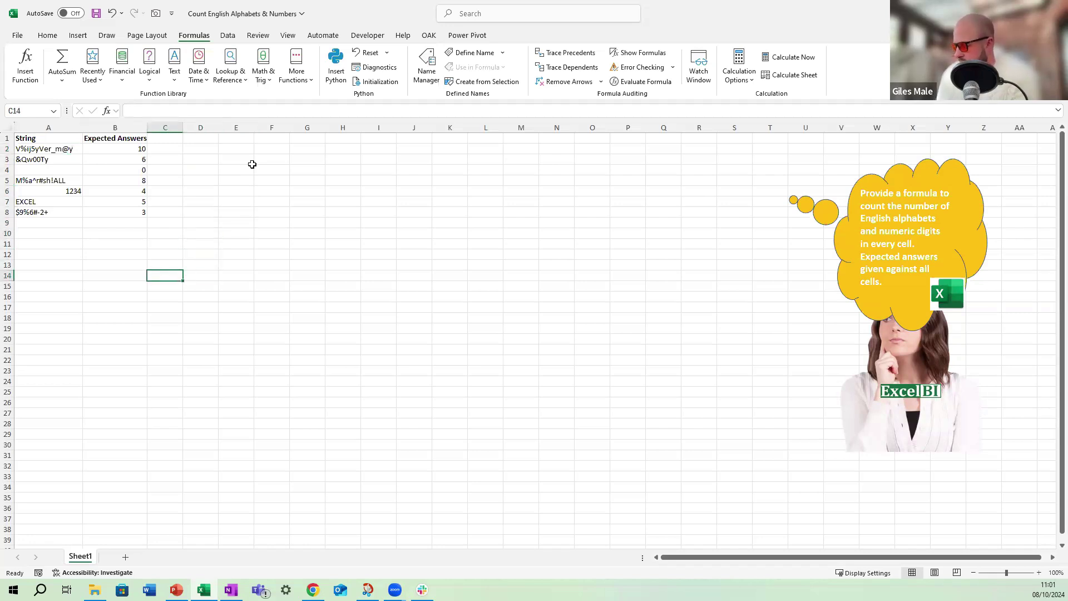
type("a")
key("Right")
type("z")
key("Right")
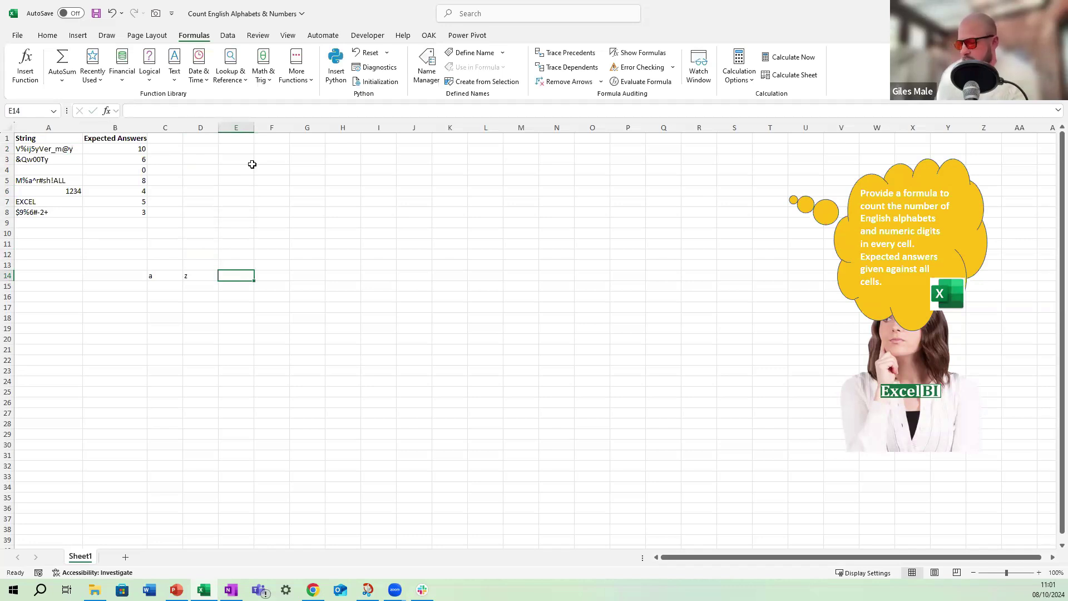
- Continue row 14 with 1 in E14, 9 in F14, uppercase A in G14 and uppercase Z in H14
type("1")
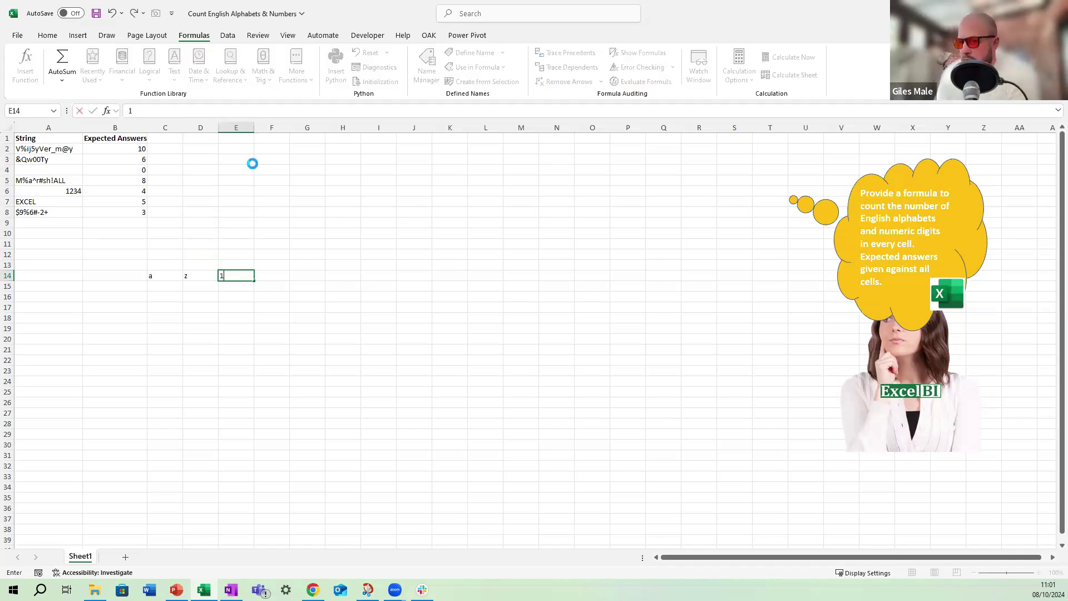
key("Right")
type("9")
key("Right")
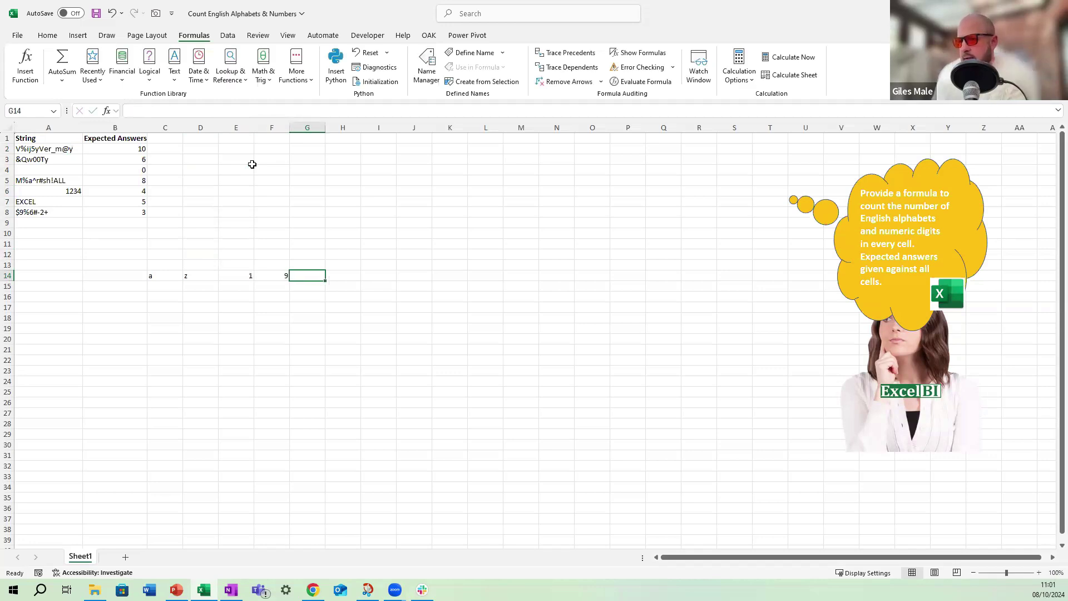
type("A")
key("Right")
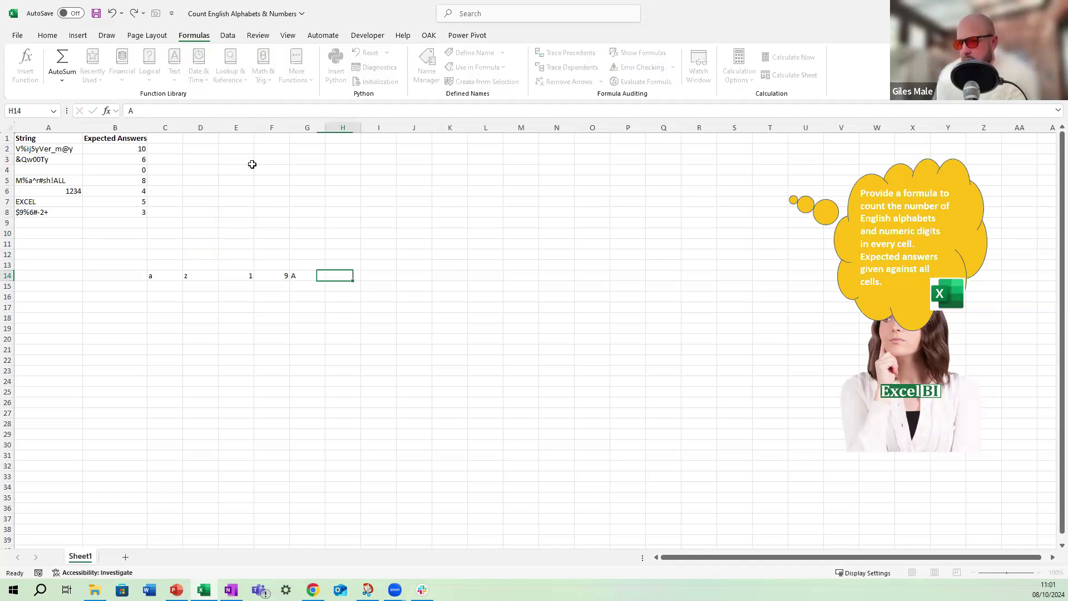
type("Z")
- Replace the value in E14 with 0 and select cell C15
key("Left")
key("Left")
key("Left")
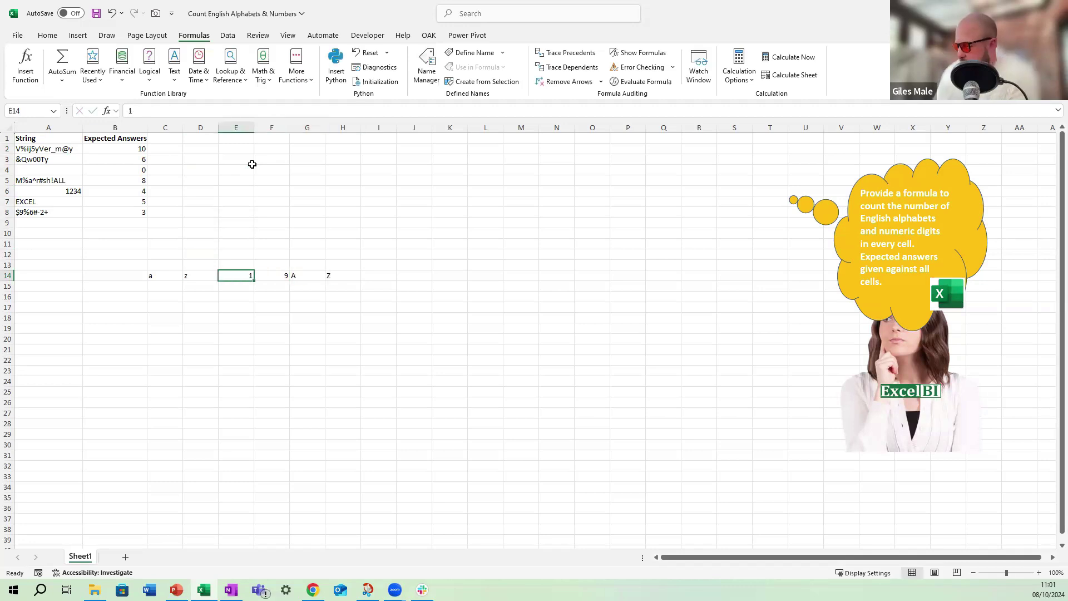
type("0")
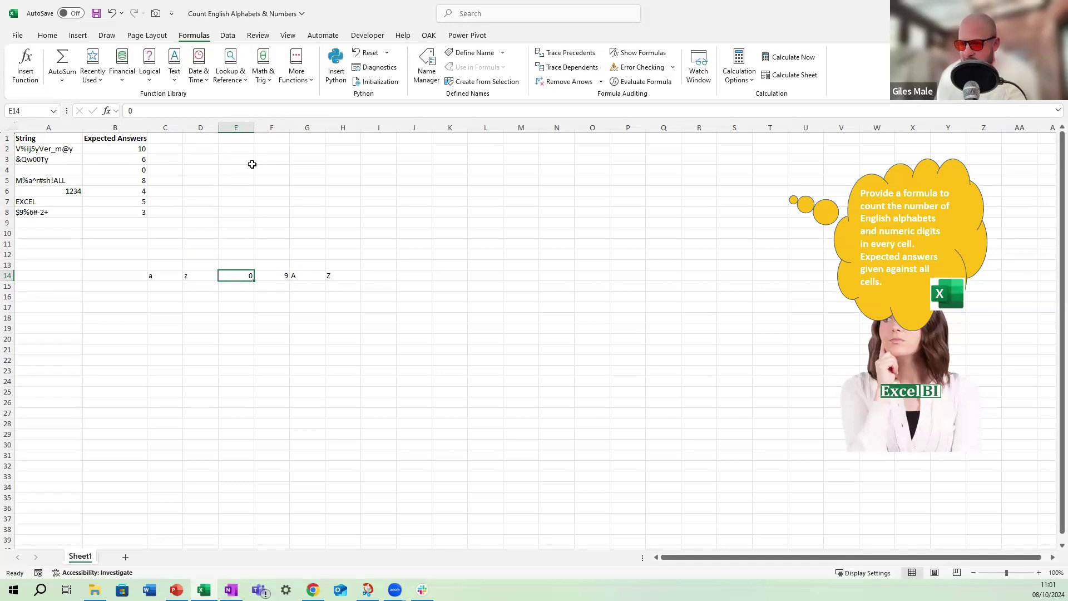
key("Return")
key("Left")
key("Left")
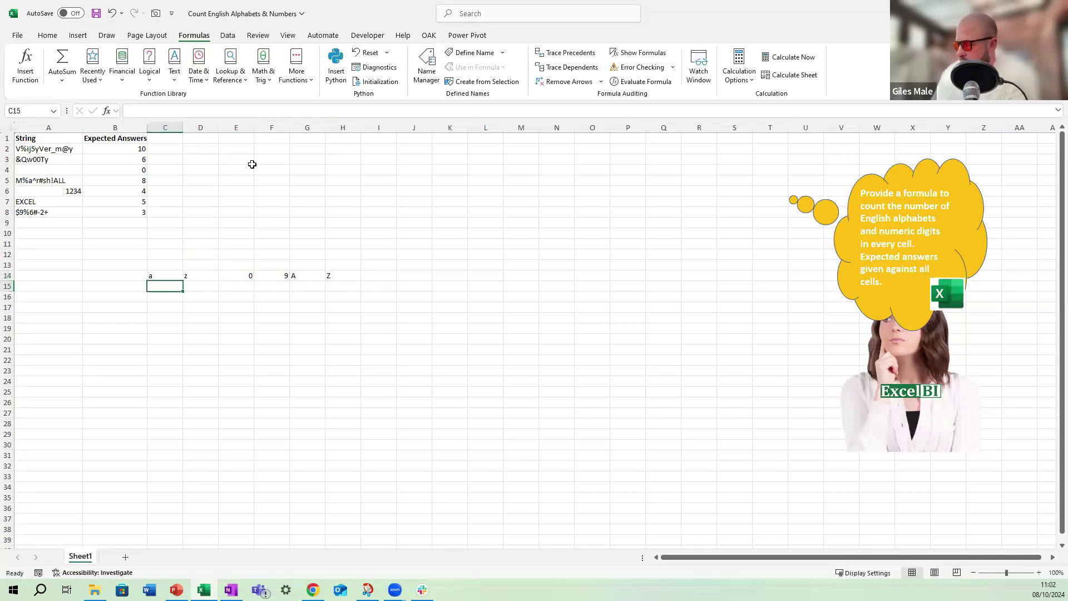
type("=")
key("Up")
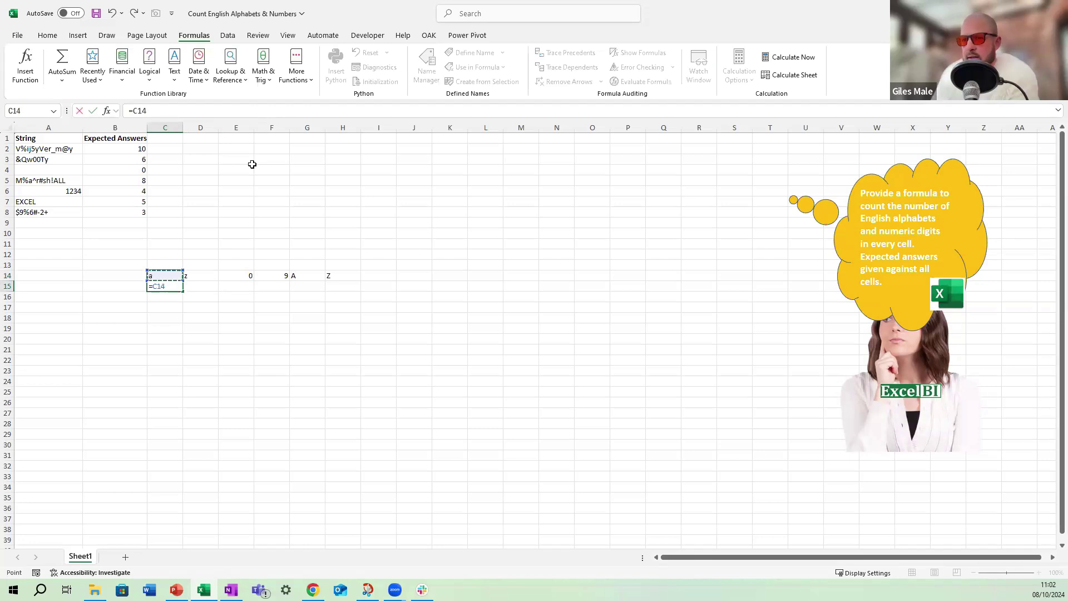
key("BackSpace")
key("BackSpace")
key("BackSpace")
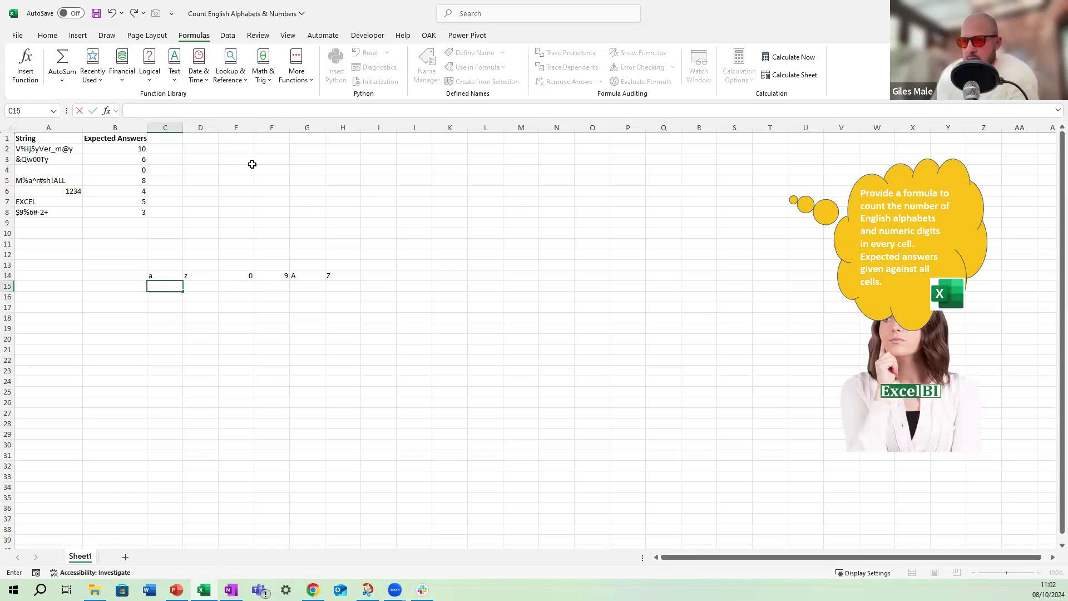
- Enter the formula =CODE(C14) in C15 to get the character code of the letter above
type("CODE(")
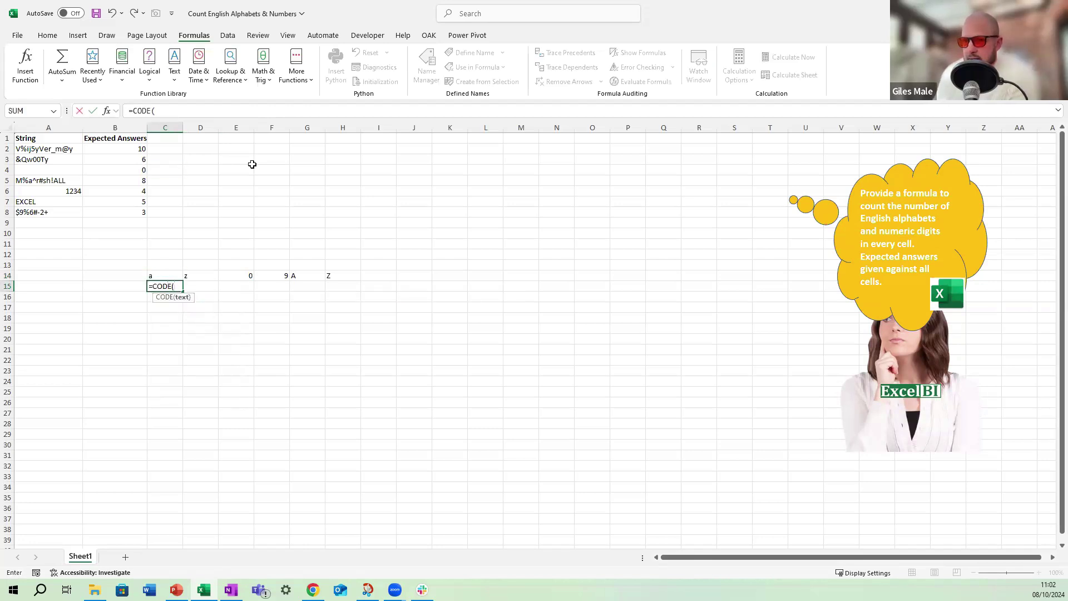
key("Up")
type(")")
key("ctrl+Return")
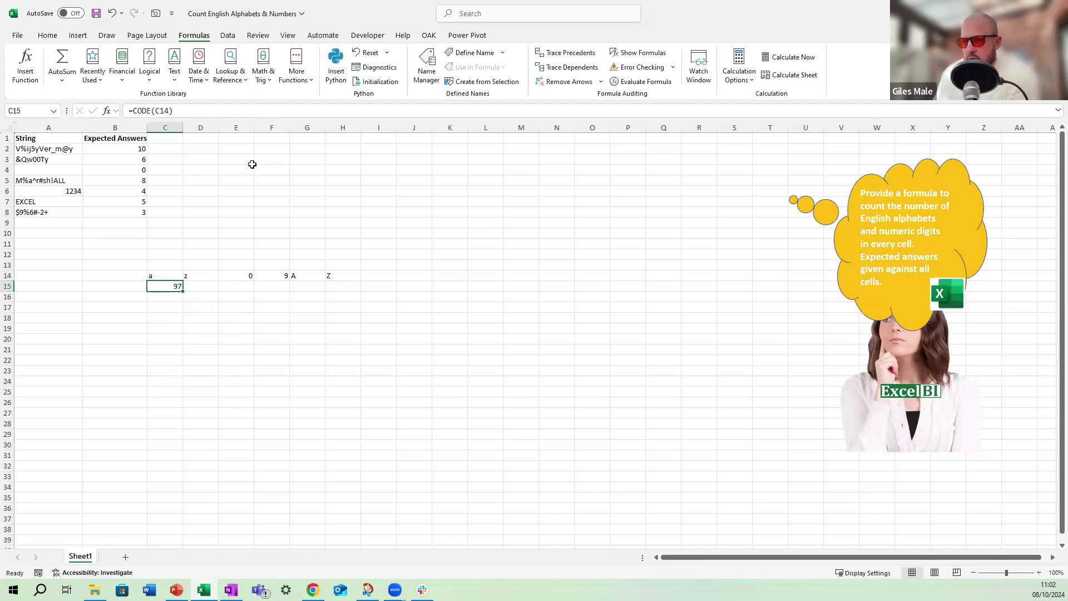
- Copy the CODE formula from C15 across to H15
key("ctrl+c")
key("shift+Right")
key("shift+Right")
key("shift+Right")
key("shift+Right")
key("shift+Right")
key("ctrl+v")
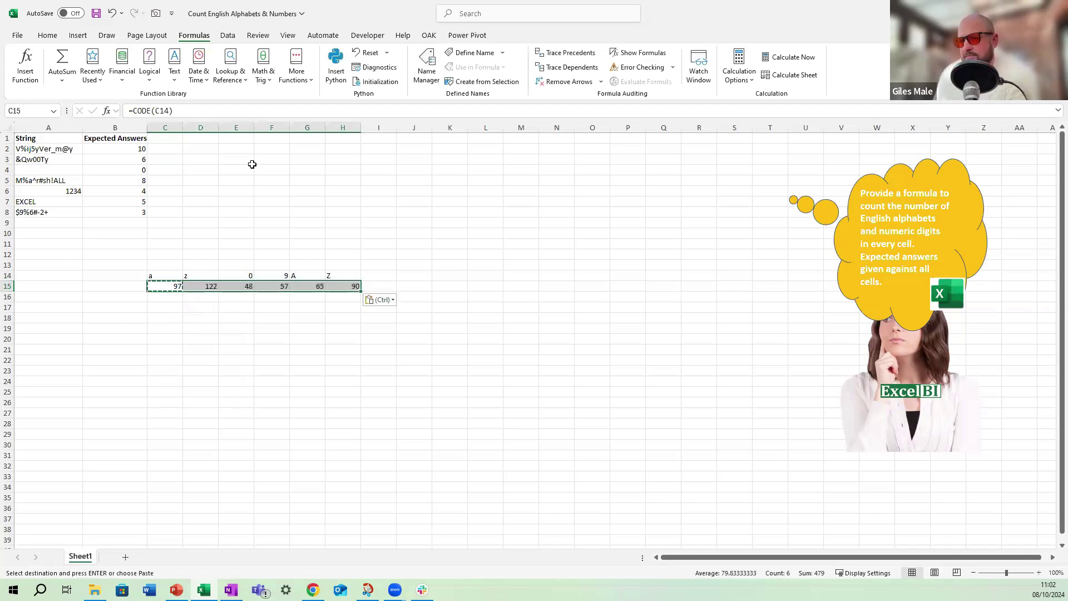
- Examine the boundary characters in row 14 together with their character codes in row 15
key("shift+Left")
key("shift+Left")
key("shift+Left")
key("shift+Left")
key("shift+Left")
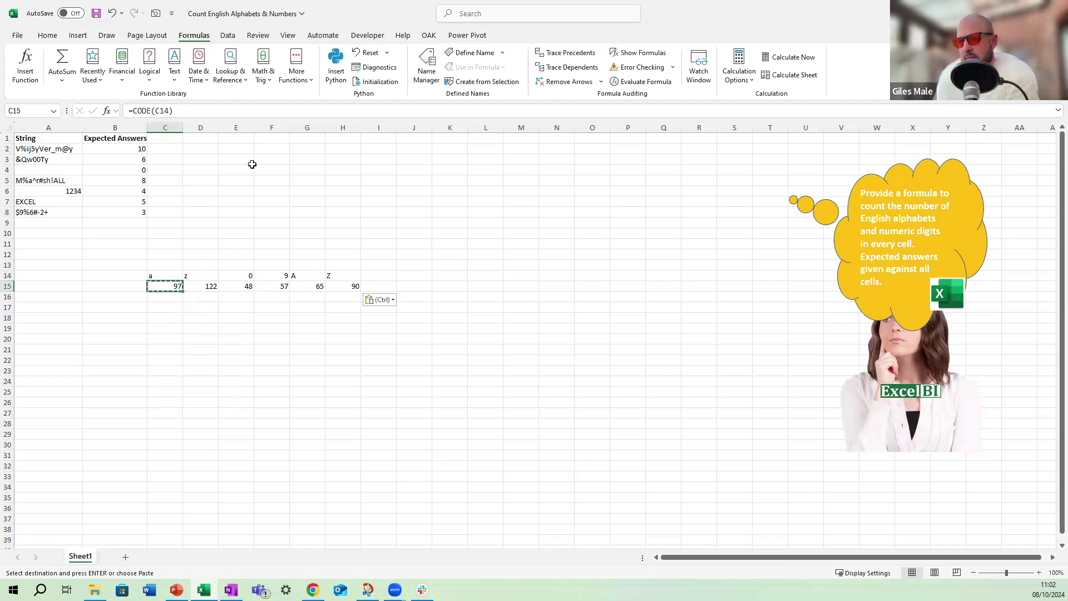
key("shift+Left")
key("shift+Right")
key("Up")
key("Right")
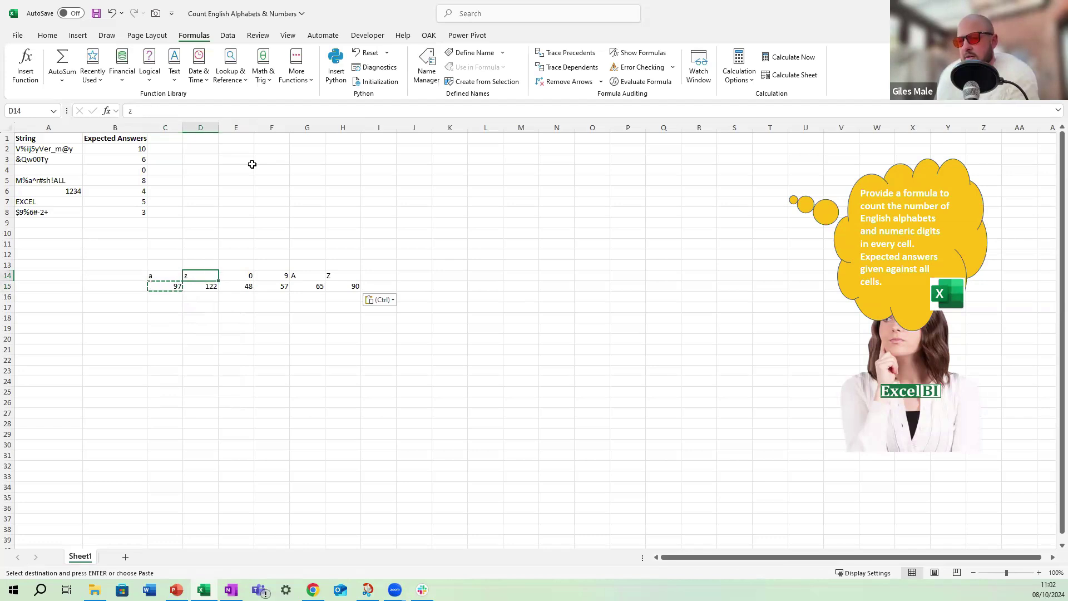
key("Right")
key("Right")
key("Right")
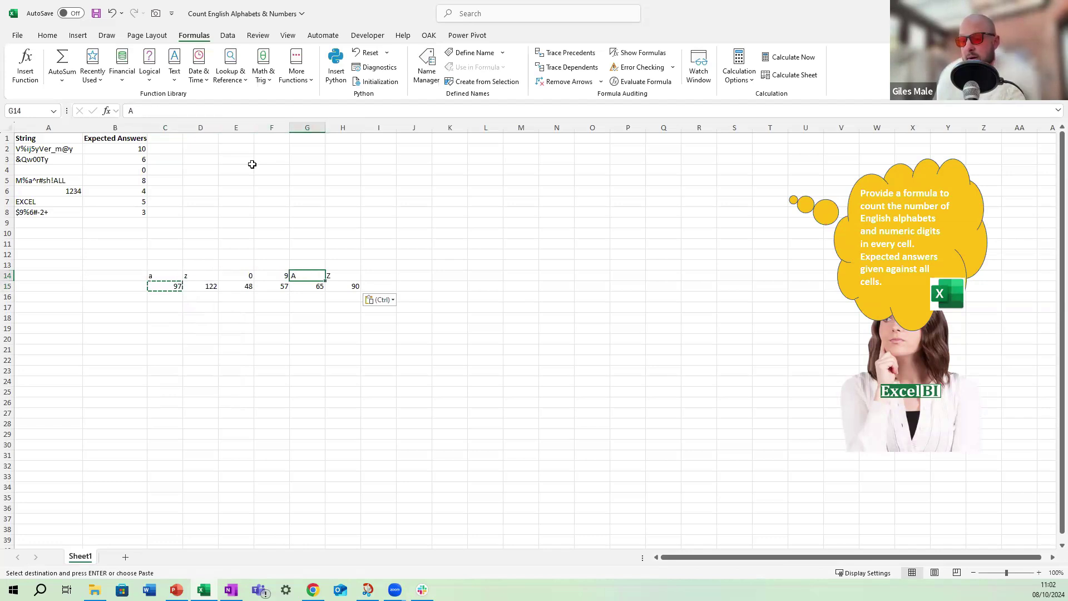
key("Right")
key("Down")
key("Left")
key("Left")
key("Left")
key("Left")
key("Left")
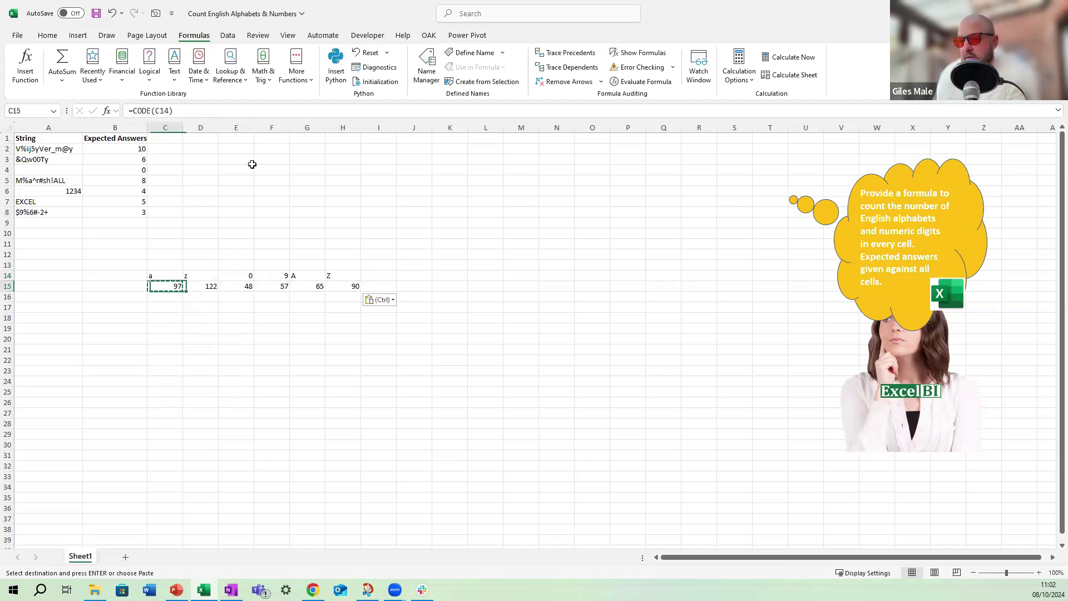
- Go back to the first string in cell A2
key("Up")
key("Up")
key("Up")
key("Up")
key("Up")
key("Up")
key("Left")
key("Left")
key("Up")
key("Up")
key("Up")
key("Up")
key("Up")
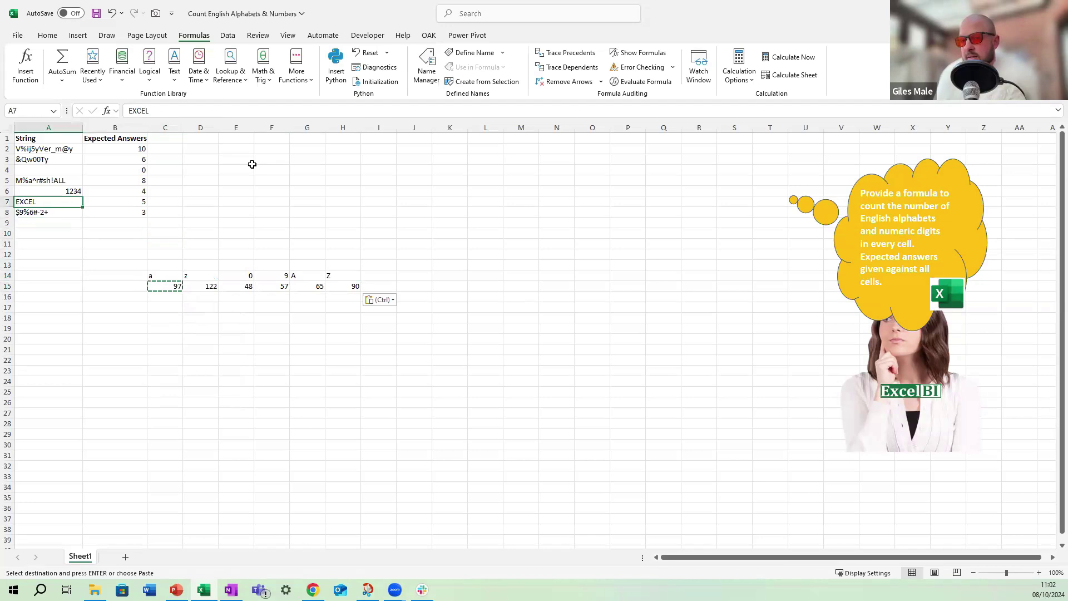
key("Up")
key("Up")
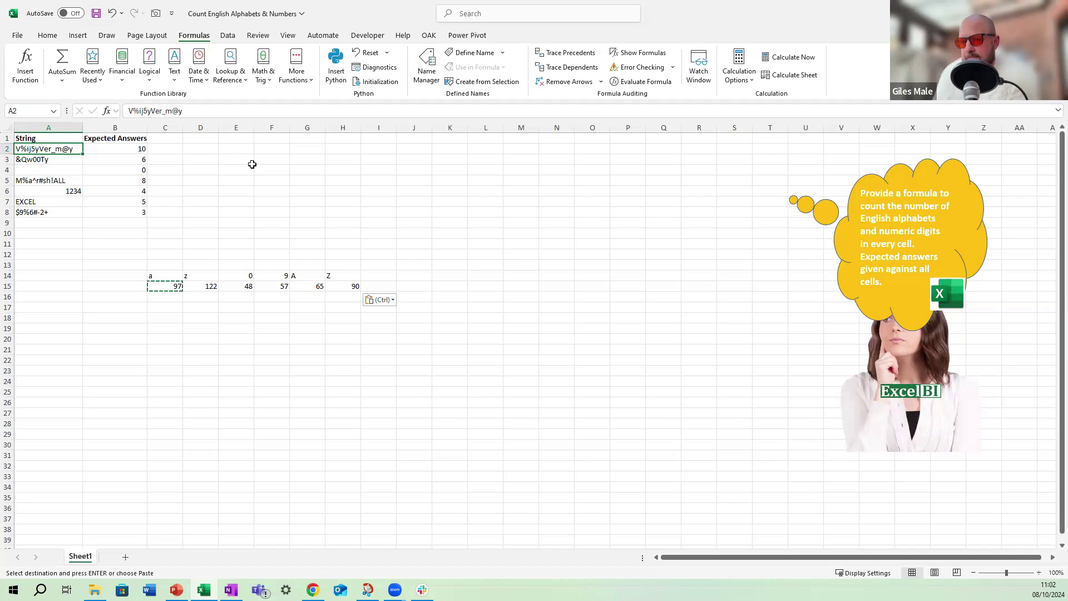
- Review the boundary character codes in row 15 for the lowercase letters, the digits and the uppercase letters
key("Right")
key("Right")
key("Right")
key("Down")
key("Down")
key("Down")
key("Down")
key("Down")
key("Down")
key("Down")
key("Down")
key("Down")
key("Down")
key("Down")
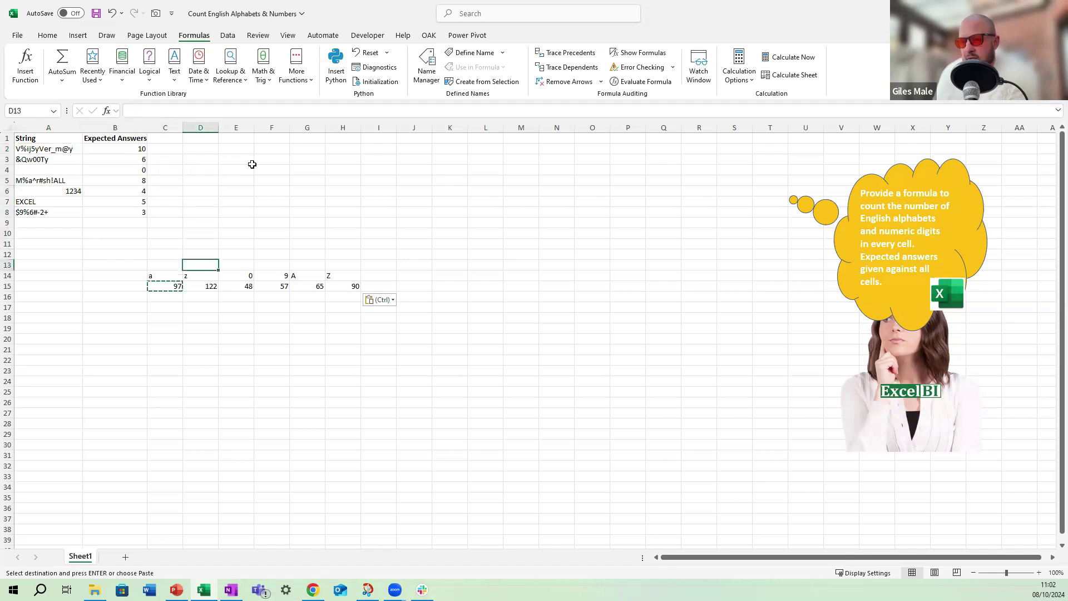
key("Left")
key("Down")
key("Down")
key("Right")
key("Right")
key("Right")
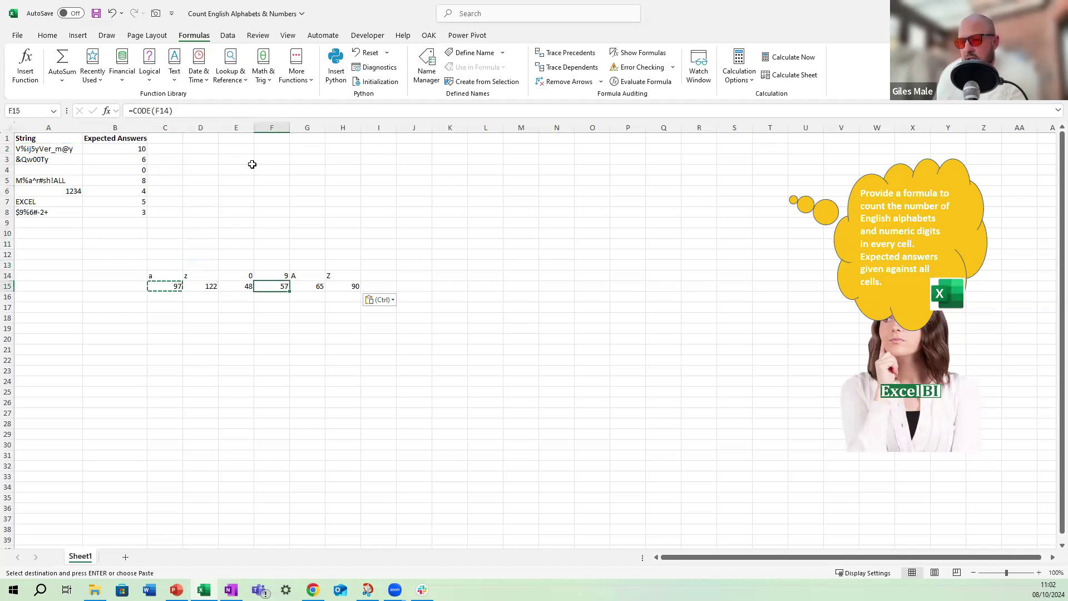
key("Left")
key("Right")
key("Right")
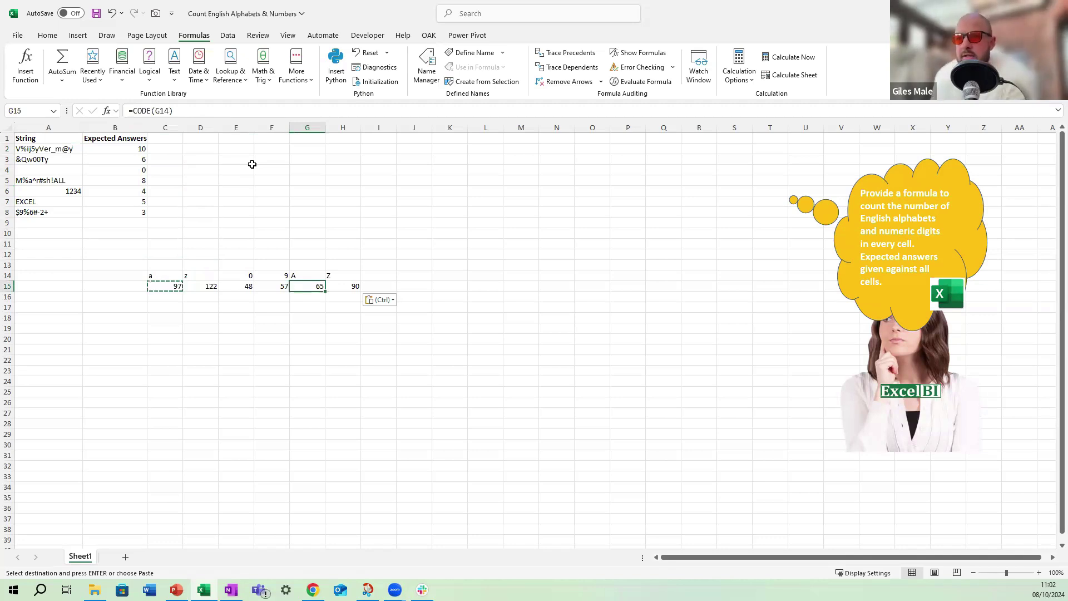
- Enter the formula =MID(A2, SEQUENCE(LEN(A2)),1) in D2 to split the first string into single characters
key("Left")
key("Left")
key("Left")
key("Up")
key("Up")
key("Left")
key("Up")
key("Up")
key("Up")
key("Up")
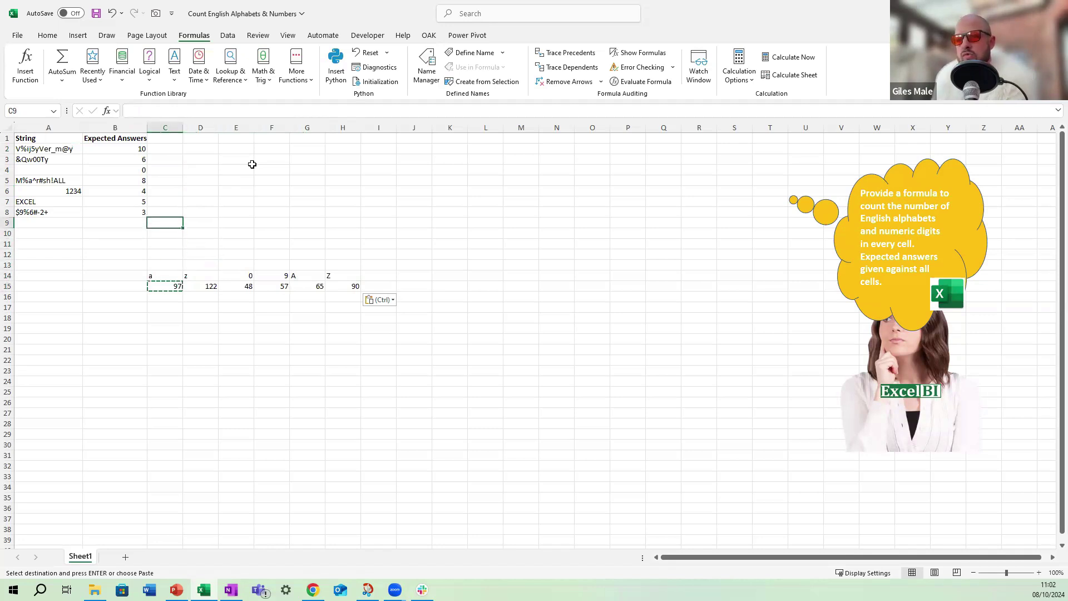
key("Right")
key("Up")
key("Up")
key("Up")
key("Up")
key("Up")
key("Up")
key("Up")
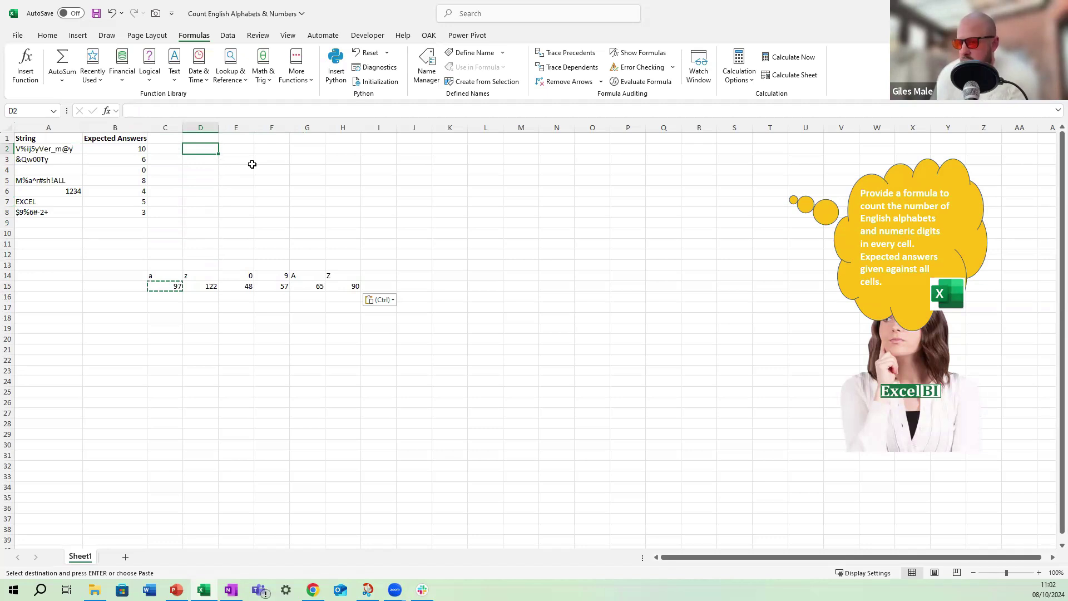
type("=MIN")
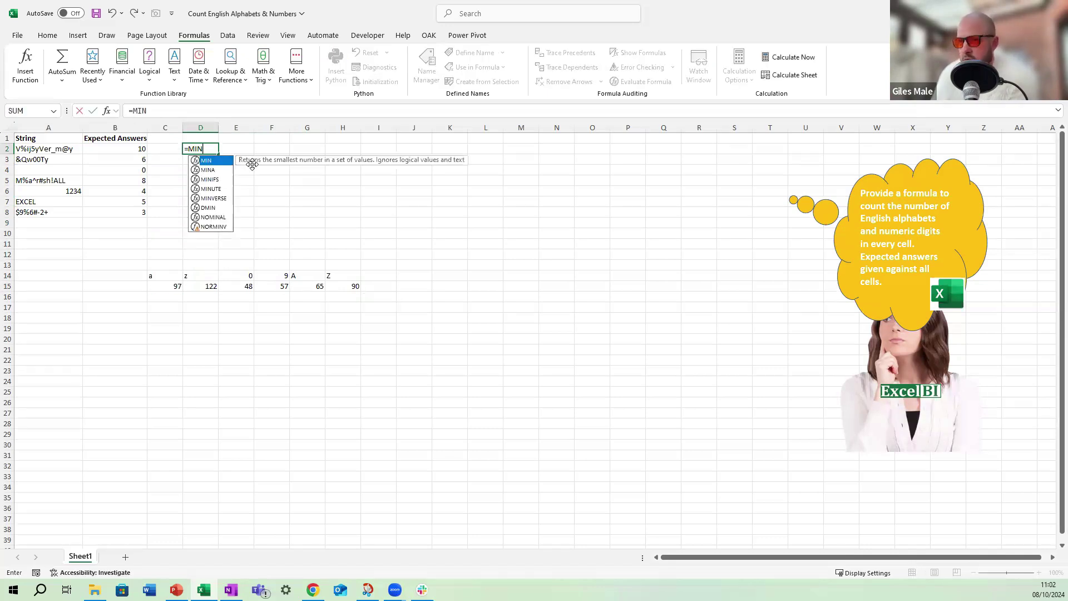
key("BackSpace")
type("D(")
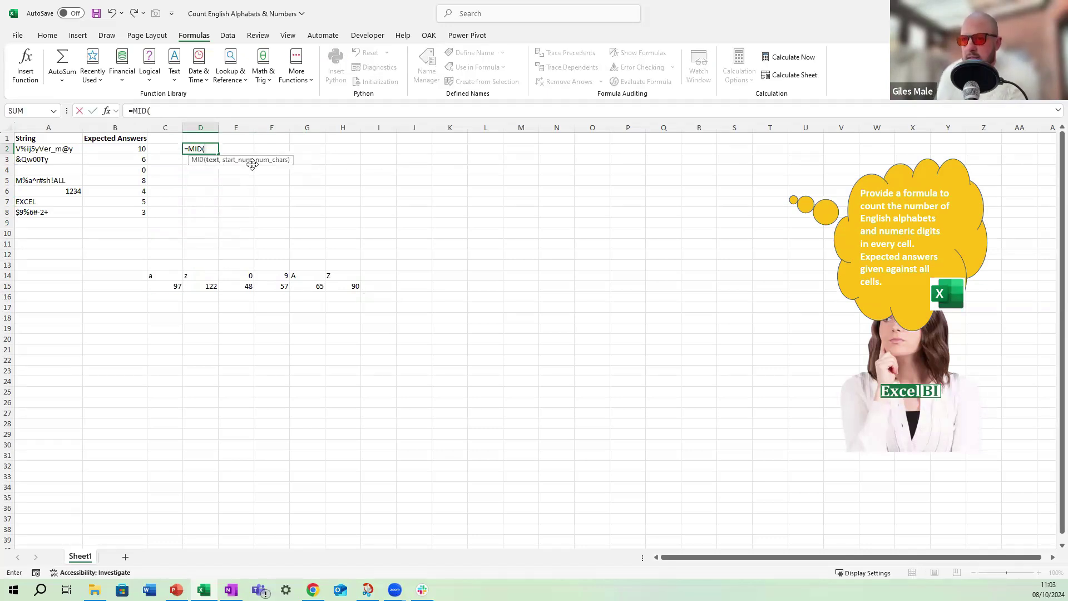
key("Left")
key("Left")
key("Left")
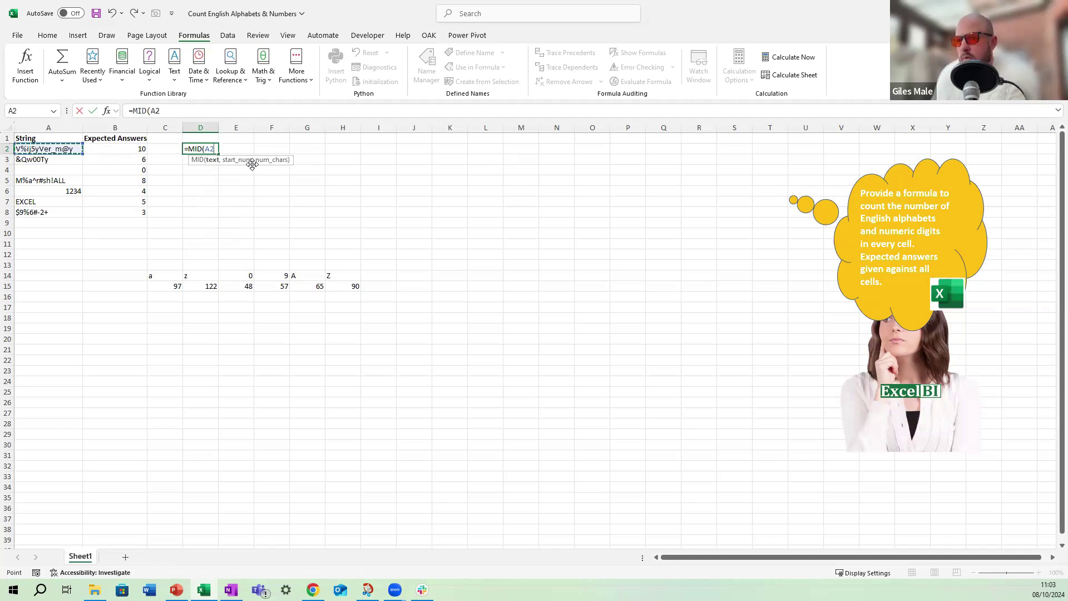
type(", SEQUENCE(")
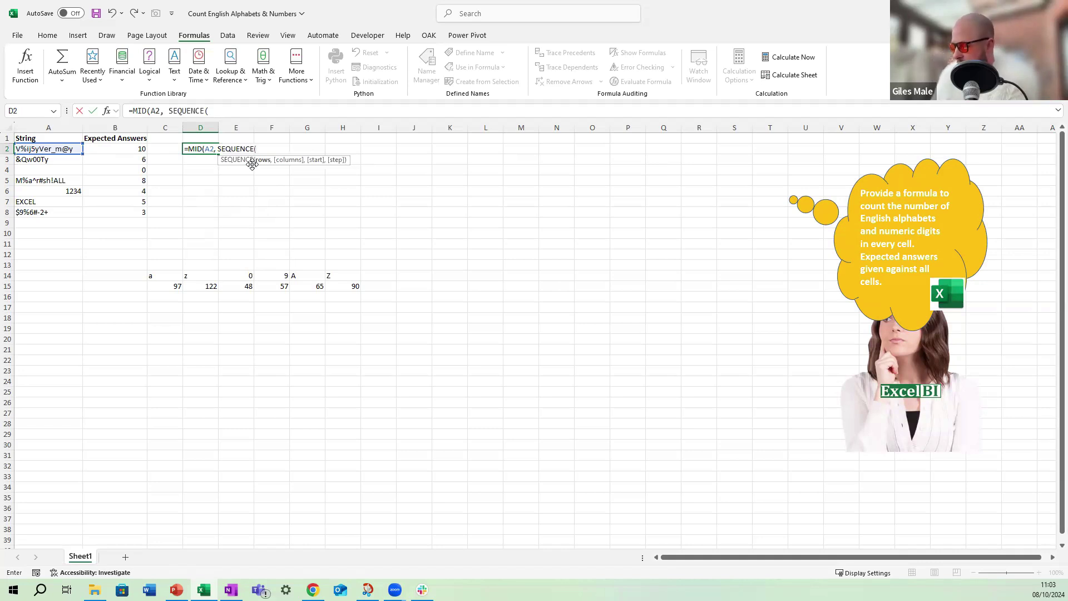
type("LEN(A2)")
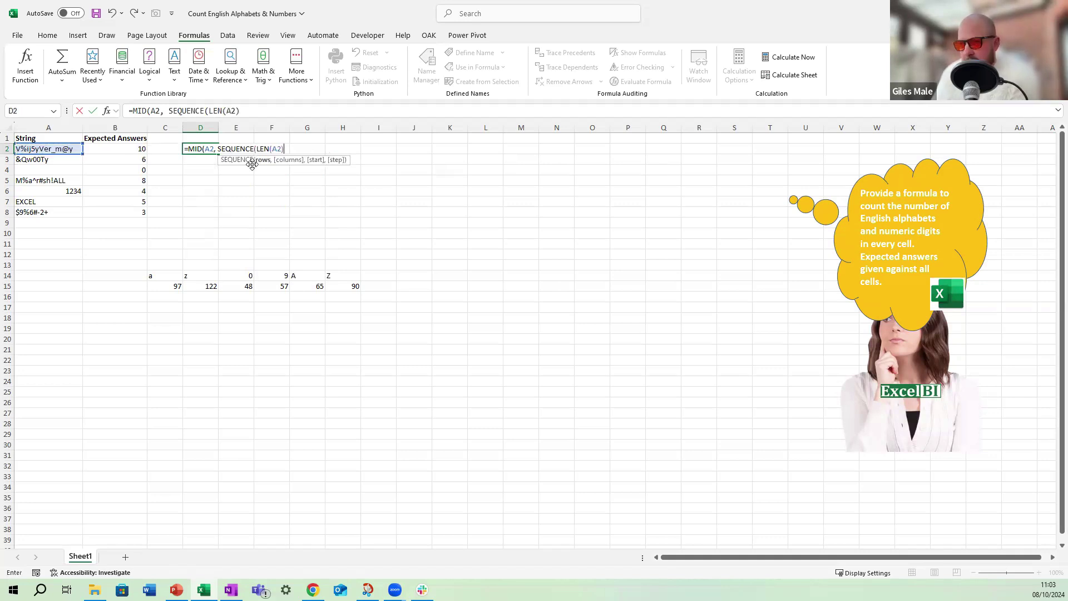
type("),")
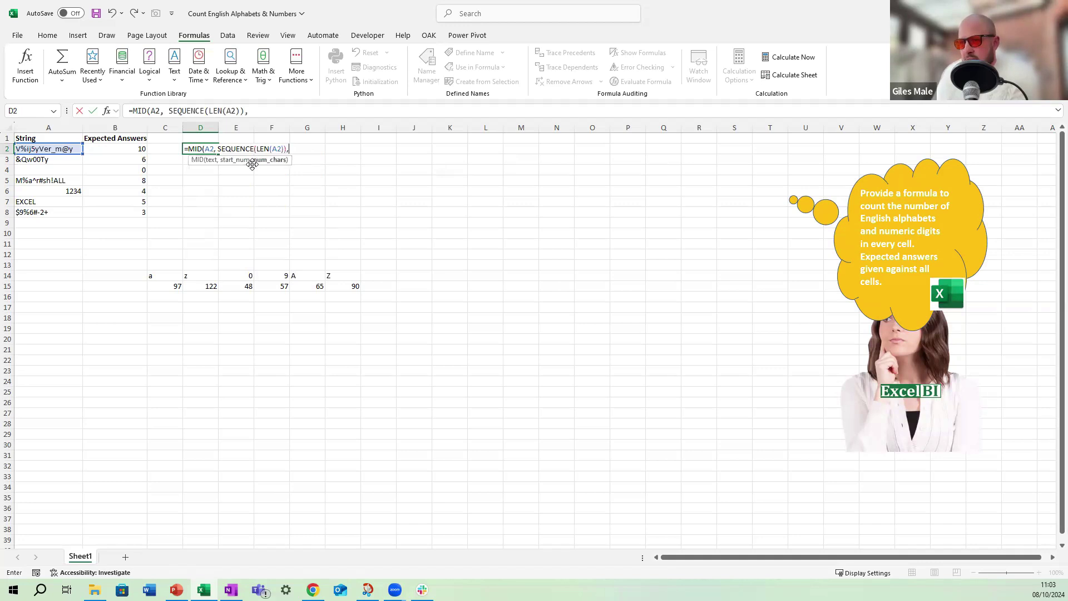
type("1)")
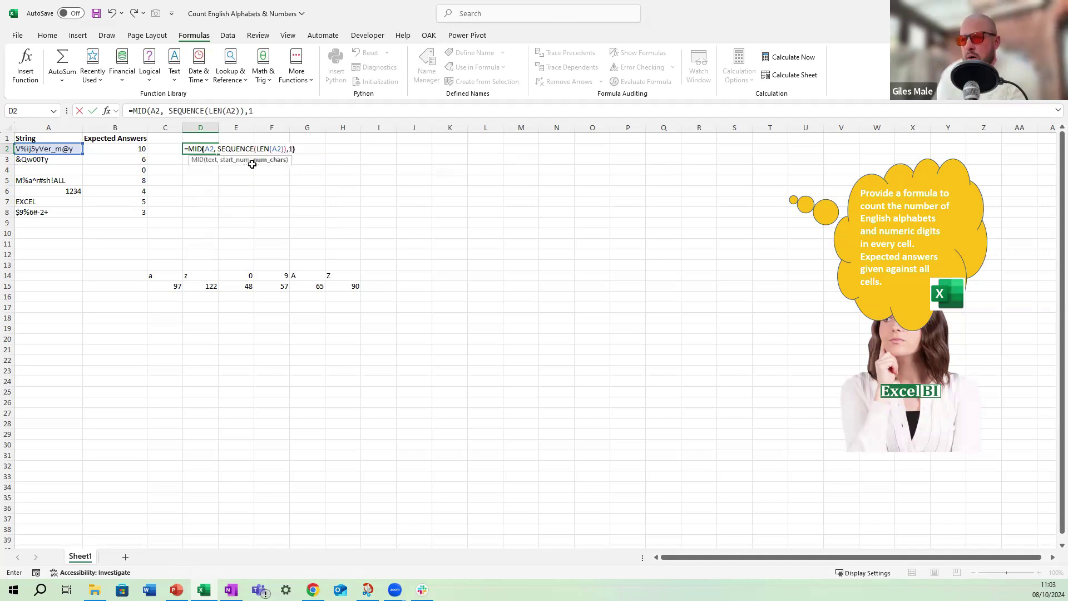
key("ctrl+Return")
- Move the reference block of characters and codes from C14:H16 down to C20, out of the spill range of D2
key("Left")
key("Down")
key("Down")
key("Down")
key("Down")
key("Down")
key("Down")
key("Down")
key("Down")
key("Down")
key("Down")
key("Down")
key("Down")
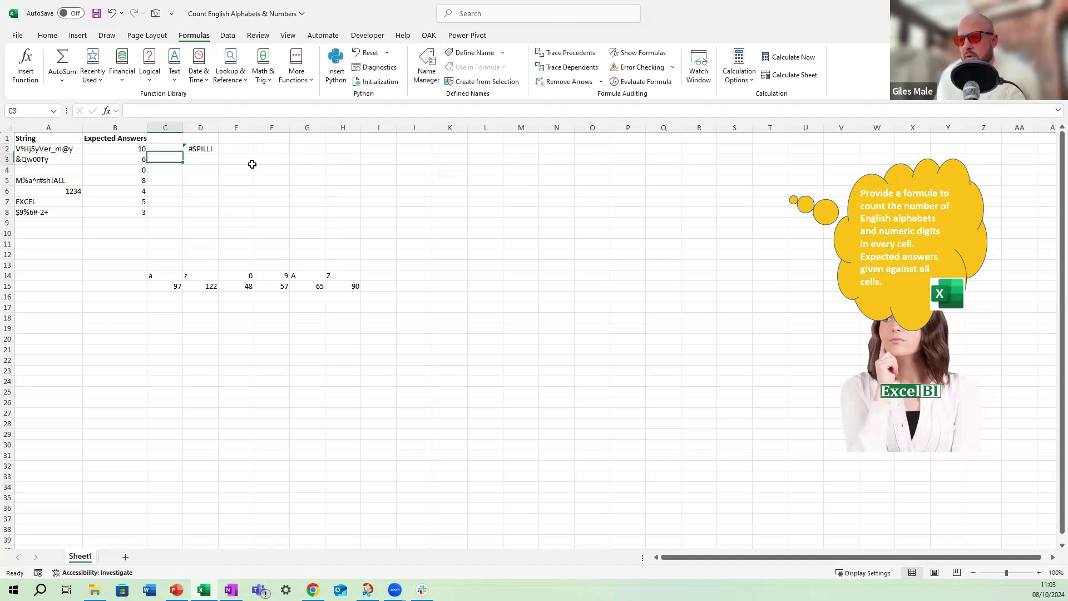
key("shift+Right")
key("shift+Right")
key("shift+Right")
key("shift+Right")
key("shift+Right")
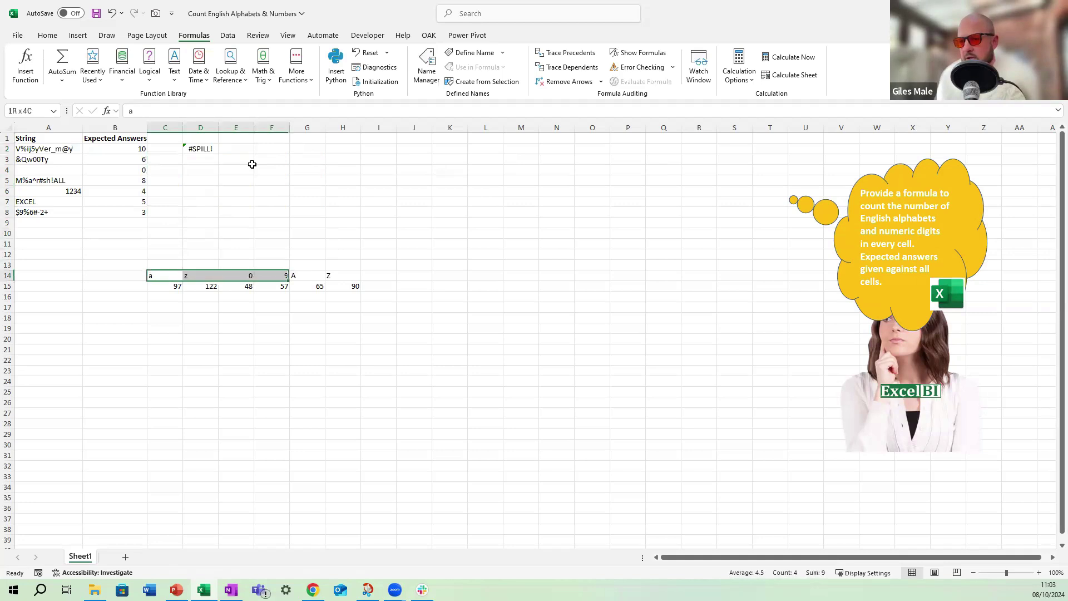
key("shift+Down")
key("shift+Down")
key("ctrl+c")
key("Down")
key("shift+Right")
key("Down")
key("Down")
key("Down")
key("Down")
key("Down")
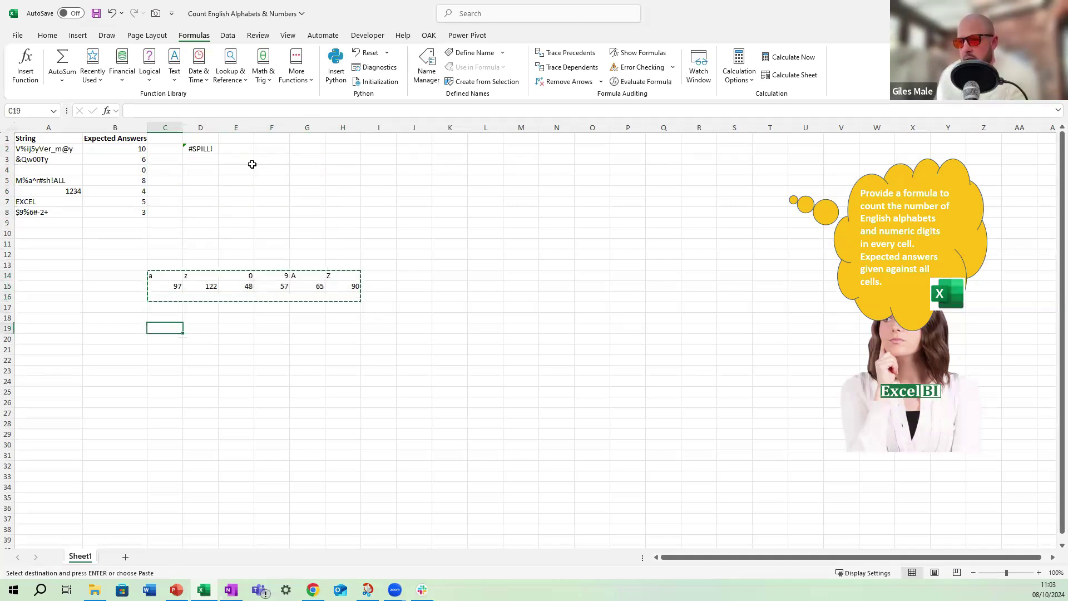
key("ctrl+v")
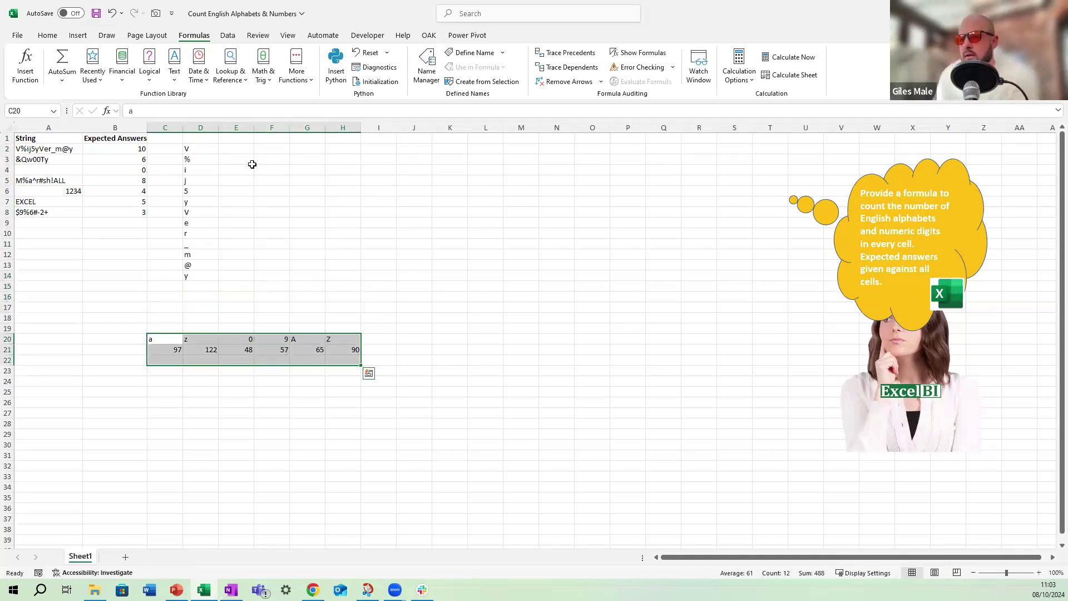
- Compare the single characters spilled from D2 with the original string in A2 and its expected answer
key("Up")
key("Up")
key("Up")
key("Up")
key("Up")
key("Up")
key("Right")
key("Up")
key("Up")
key("Up")
key("Up")
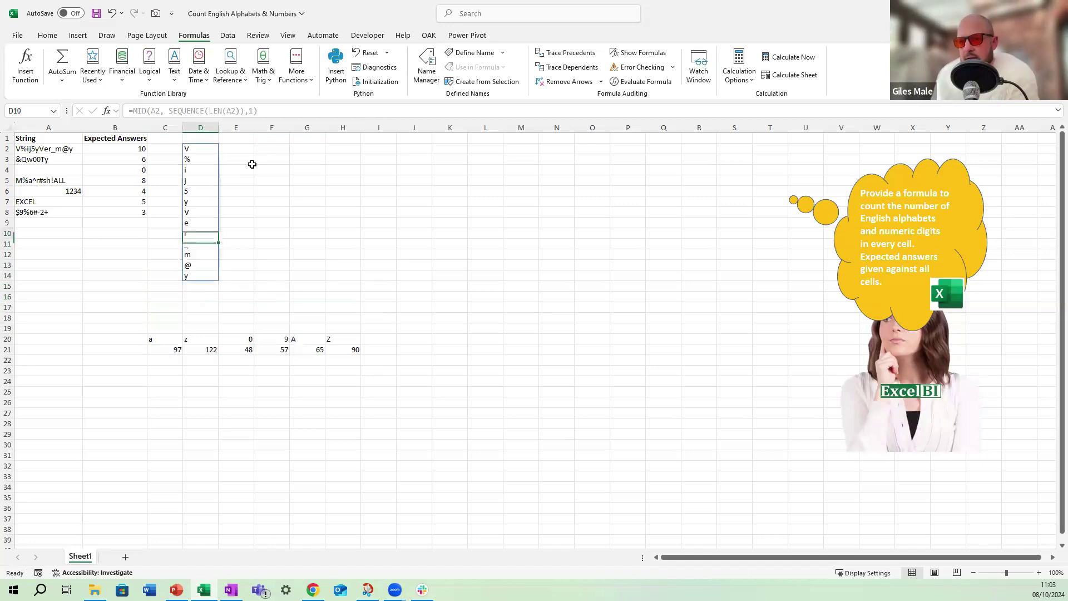
key("Up")
key("Up")
key("Up")
key("Up")
key("Up")
key("Up")
key("Up")
key("Up")
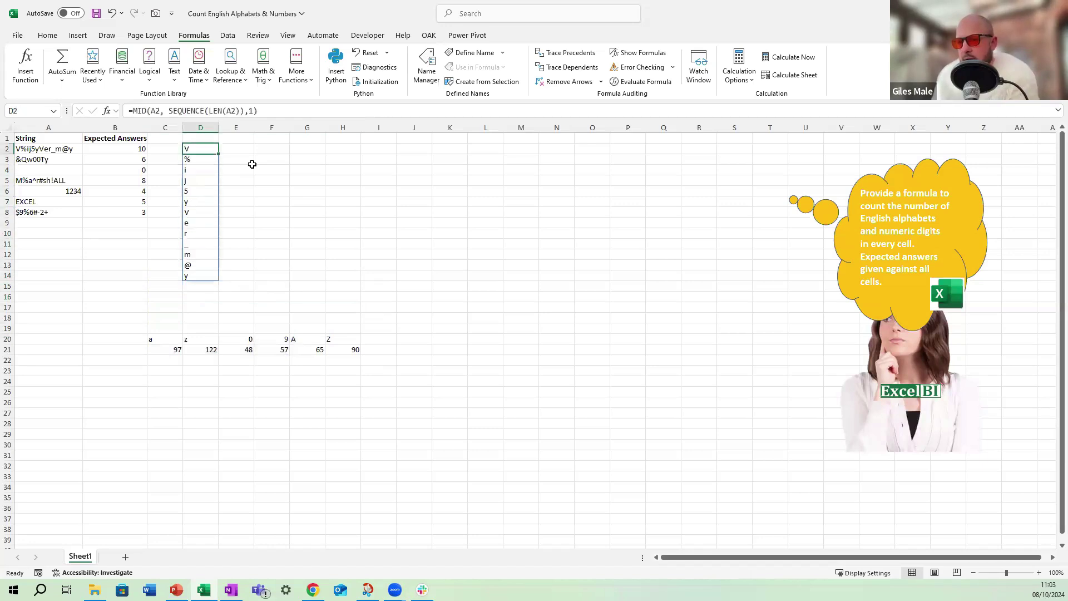
key("Left")
key("Left")
key("Left")
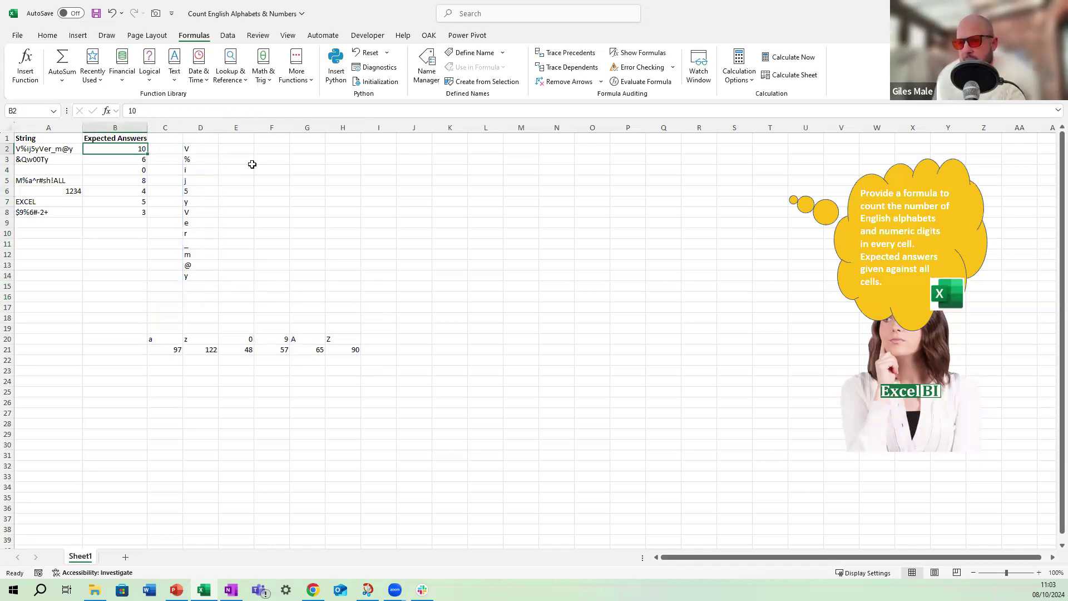
key("Right")
key("Right")
key("Right")
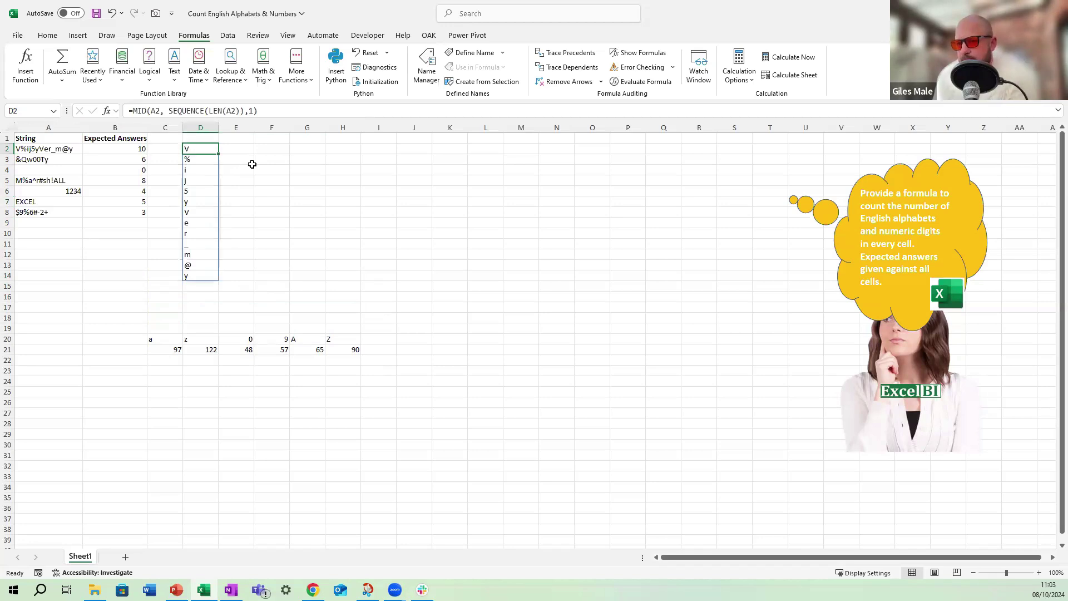
key("Left")
key("Left")
key("Left")
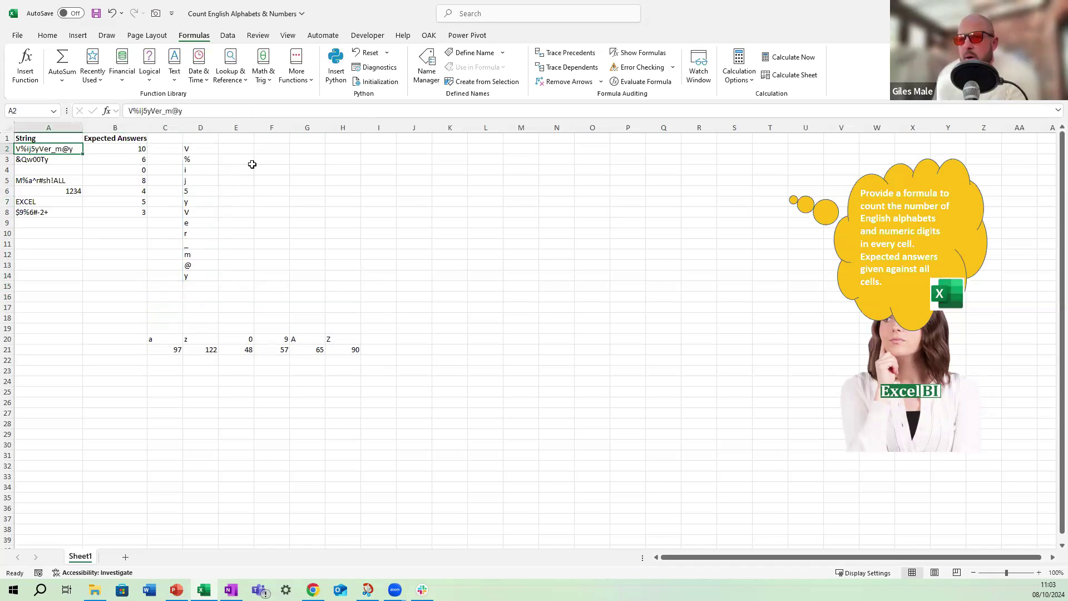
key("Down")
key("Down")
key("Down")
key("Down")
key("Up")
key("Up")
key("Up")
key("Up")
key("Right")
key("Right")
key("Right")
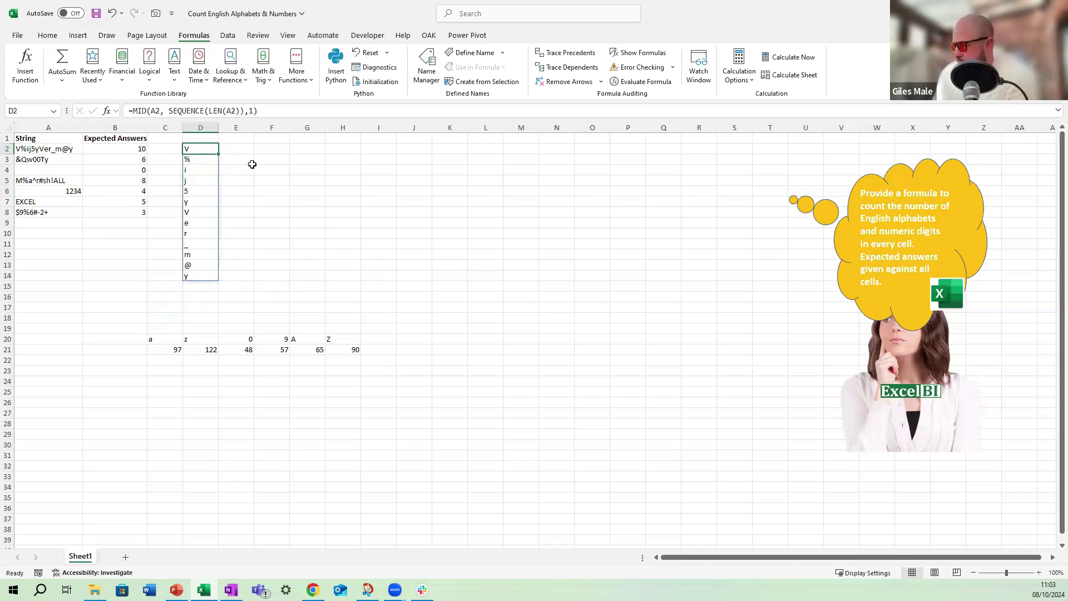
- Enter the formula =CODE(D2#) in E2 to get the character code of every split character
key("Right")
type("=CODE(")
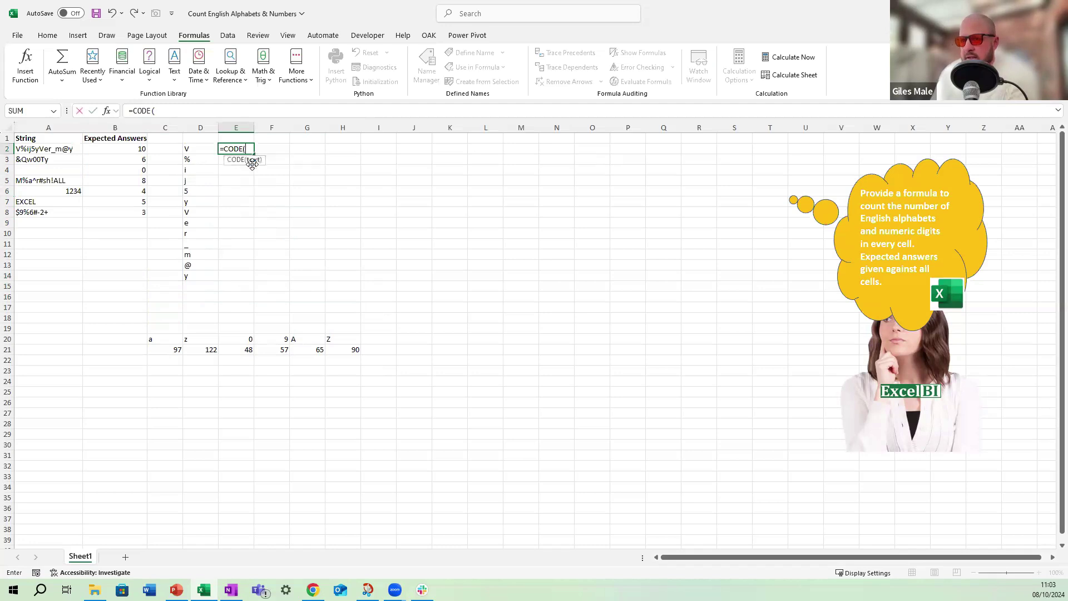
key("Left")
type("#)")
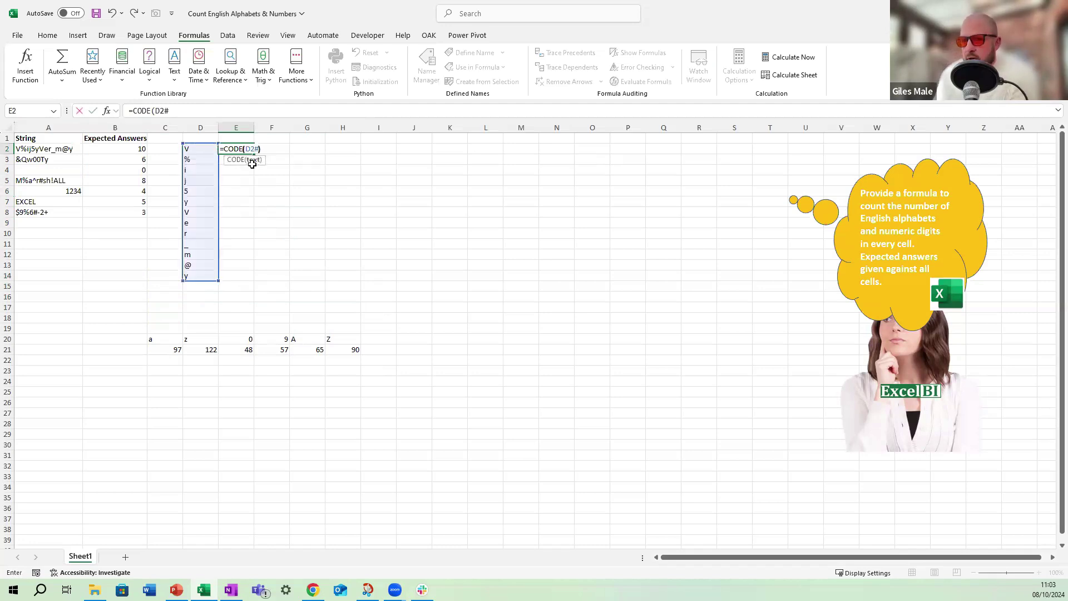
key("Tab")
- Check the character codes in column E against the split characters and the original string in A2
key("Right")
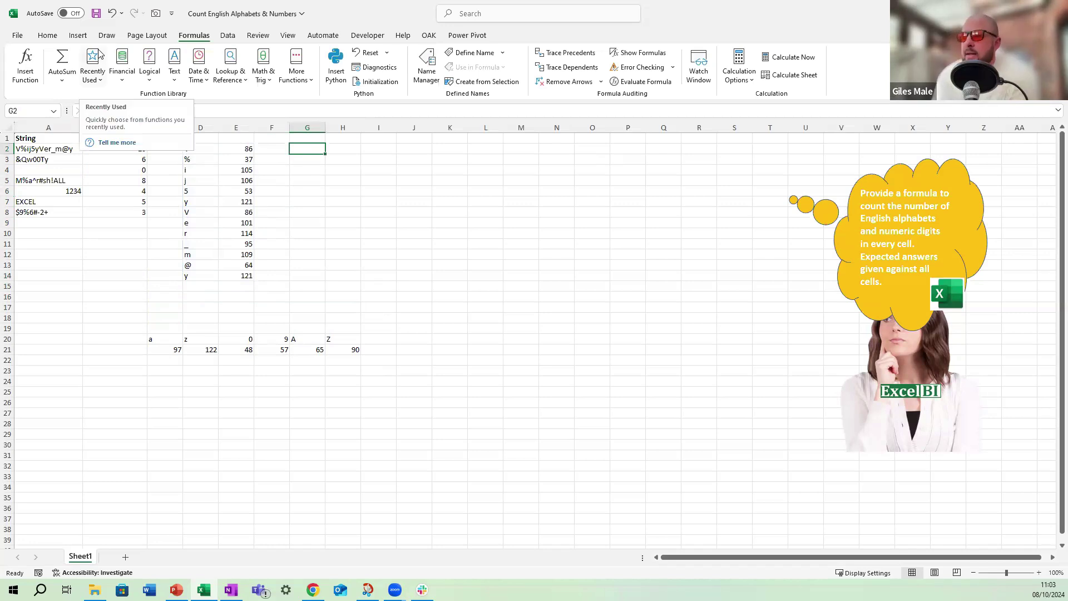
key("Left")
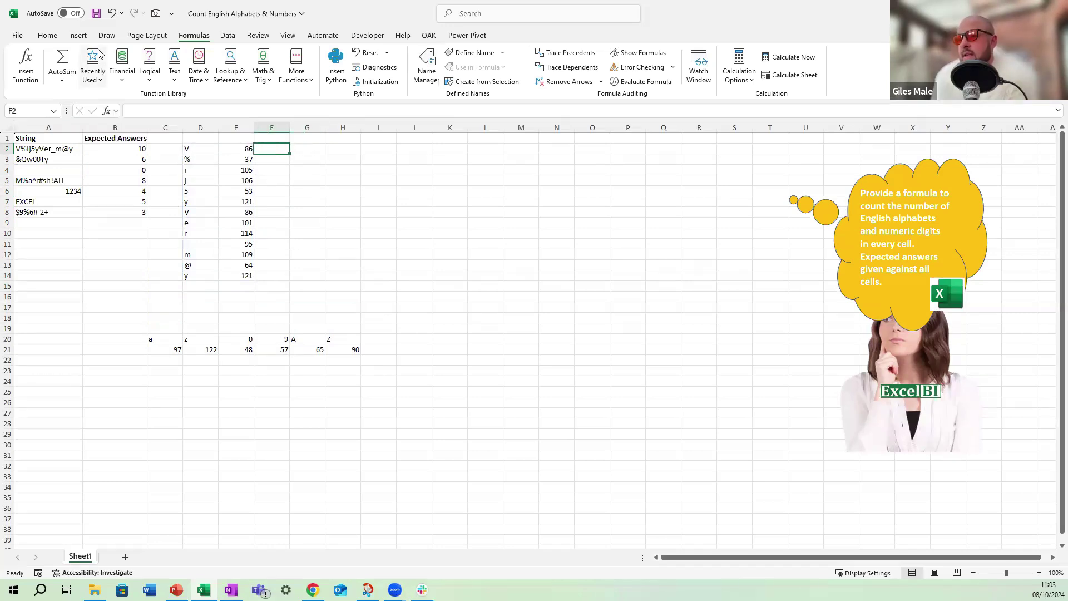
key("Left")
key("Left")
key("Left")
key("Left")
key("Left")
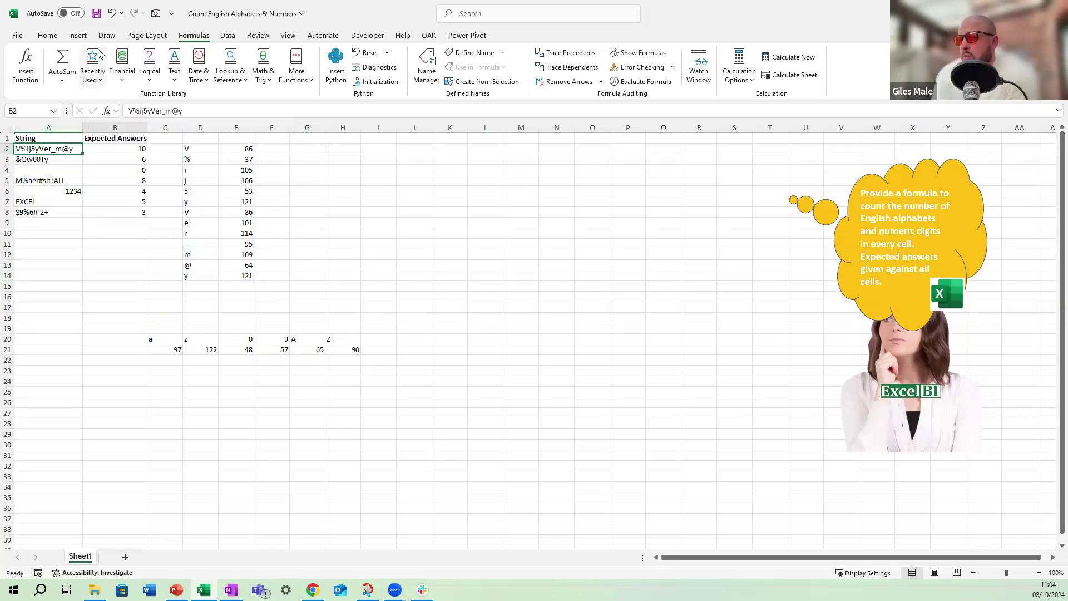
key("Right")
key("Right")
key("Right")
key("Right")
key("Right")
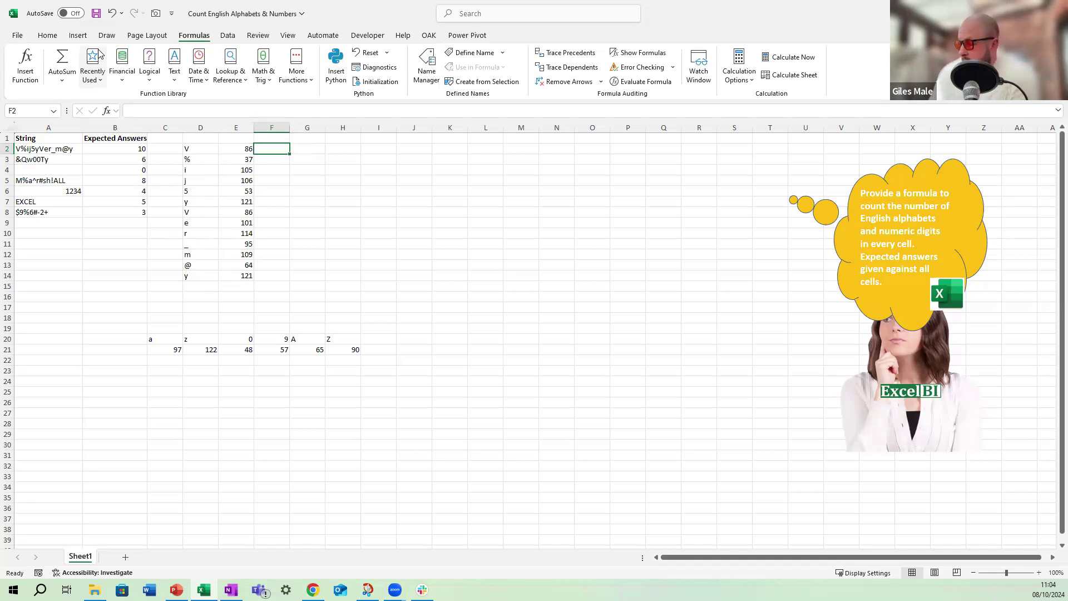
- Start a FILTER formula in F2 with the spilled character codes E2# as its array
type("=FILTER(")
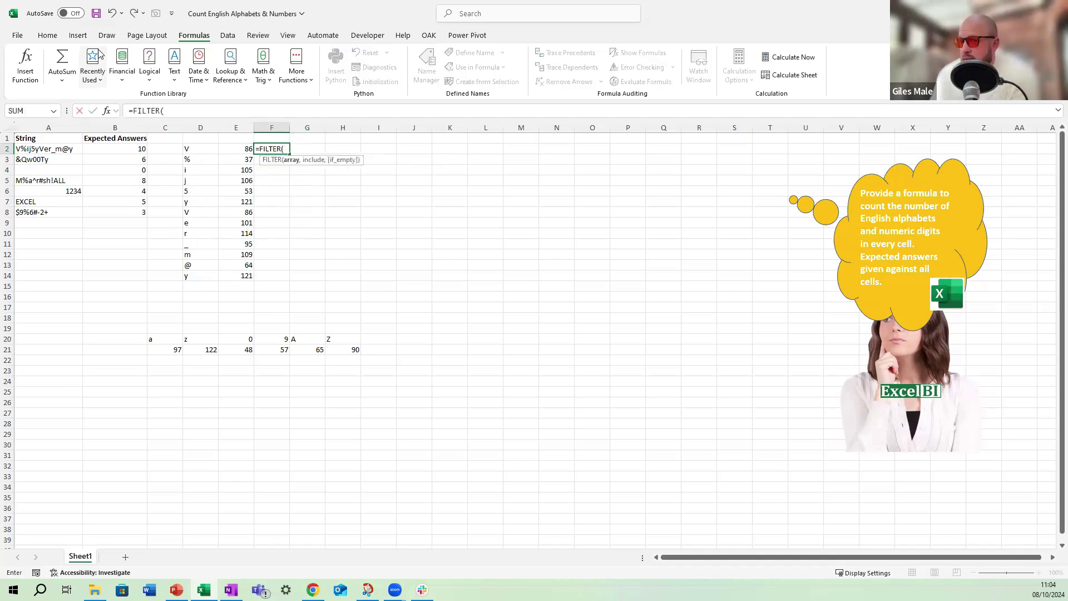
key("Left")
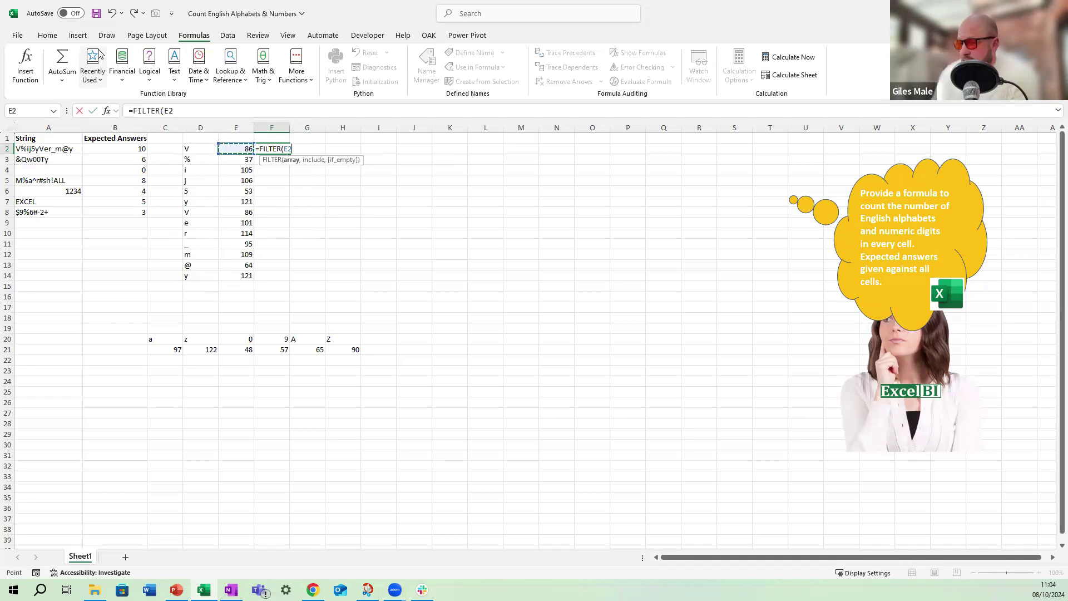
type("#,")
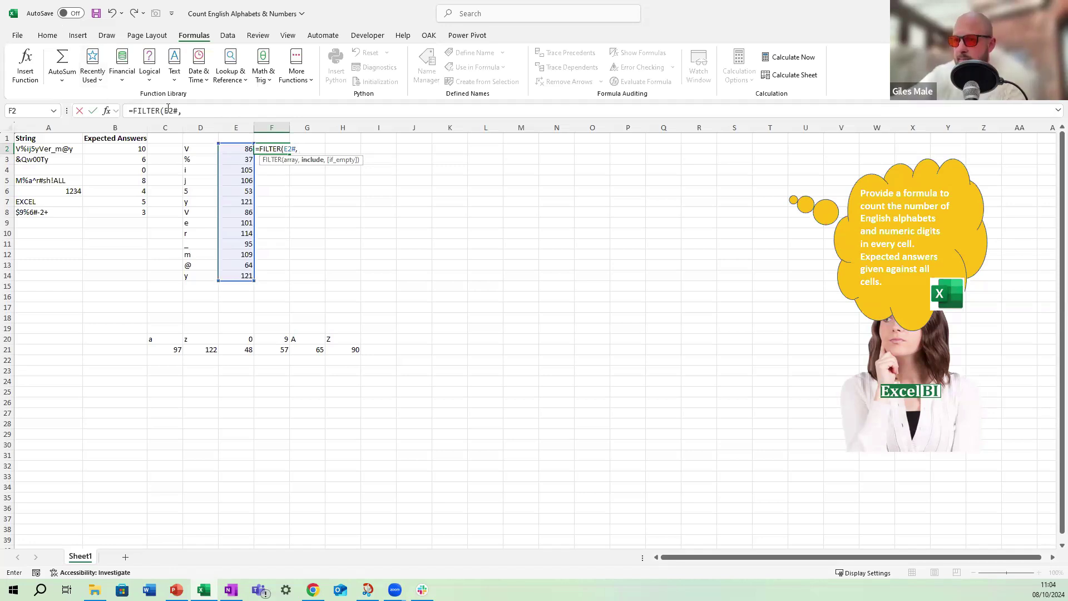
left_click_drag(179, 110, 164, 110)
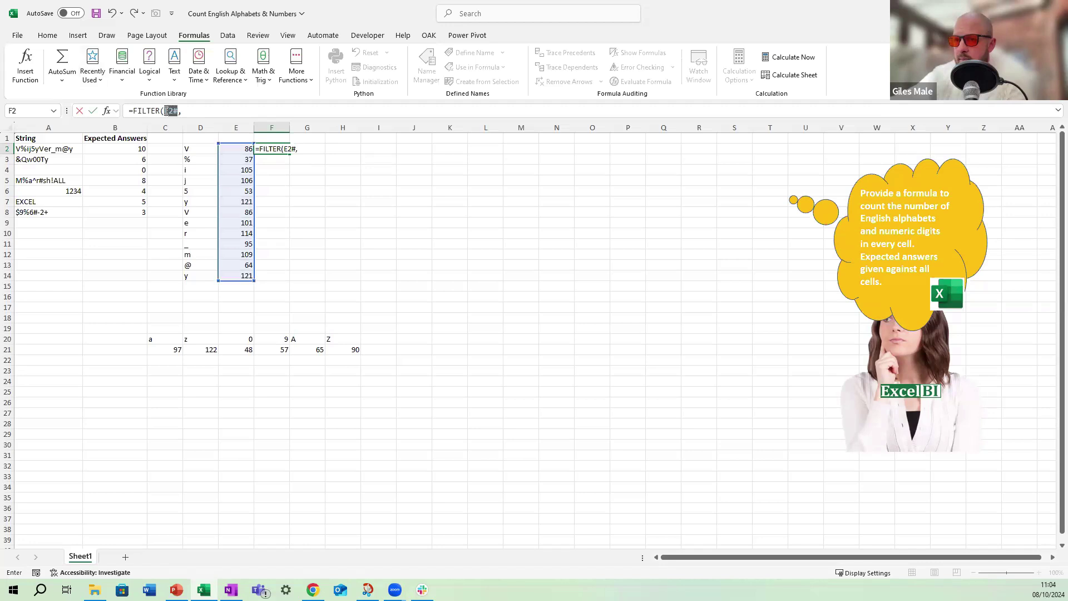
left_click(214, 112)
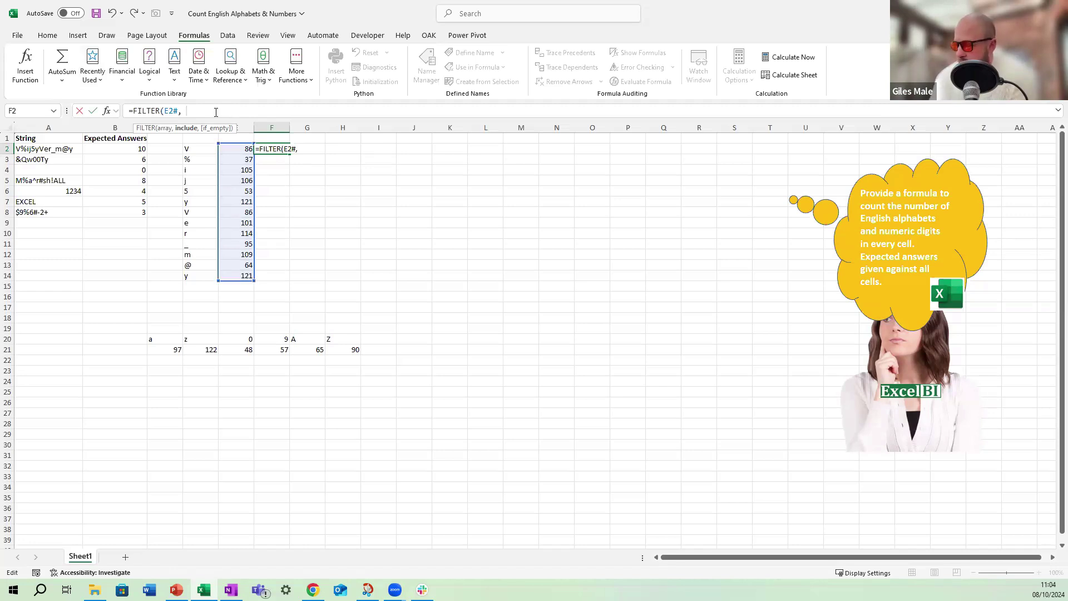
- Add the lowercase-letter condition (E2# >= 97) * (E2# <= 122) as the FILTER's include argument
type("(")
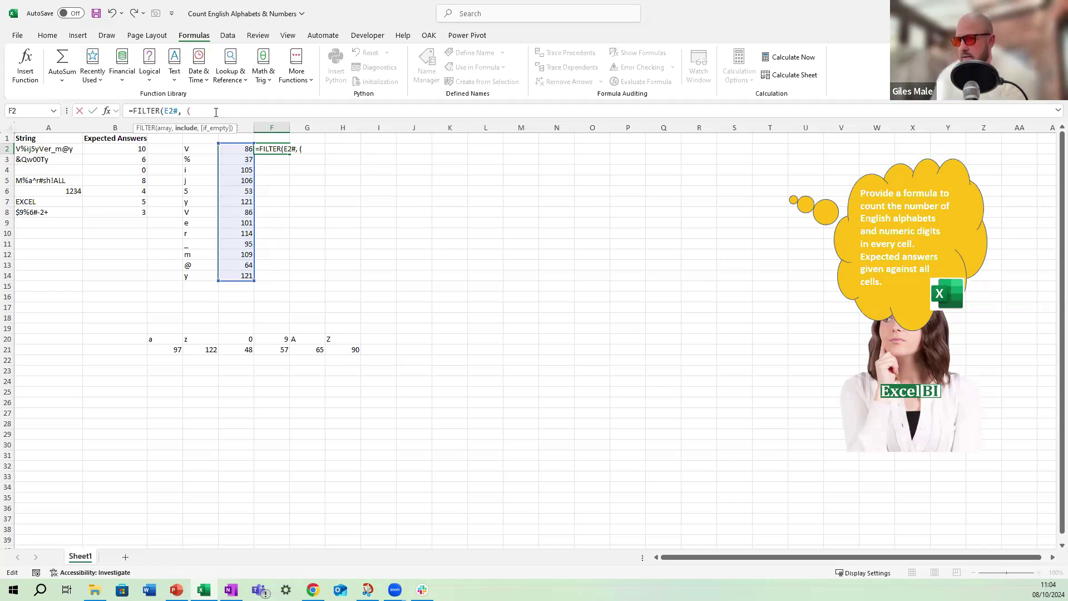
type("E2#")
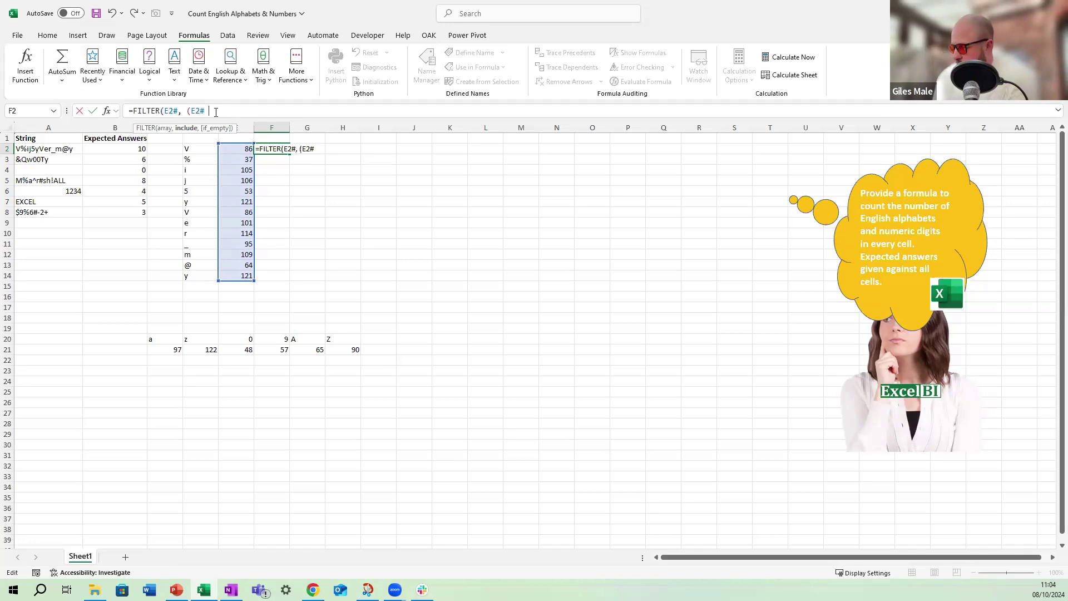
type("97")
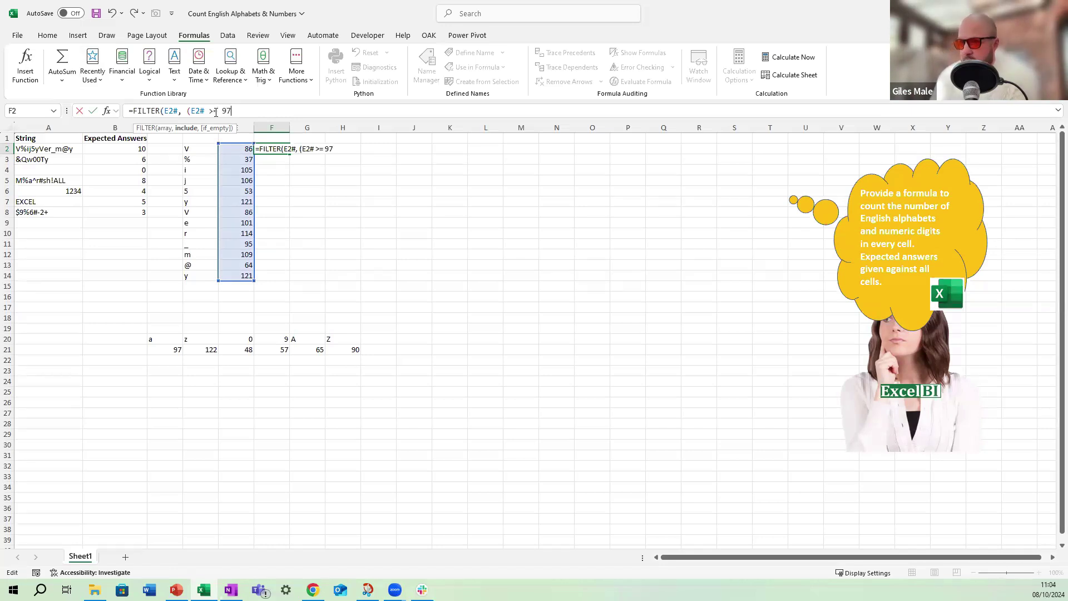
type(") ")
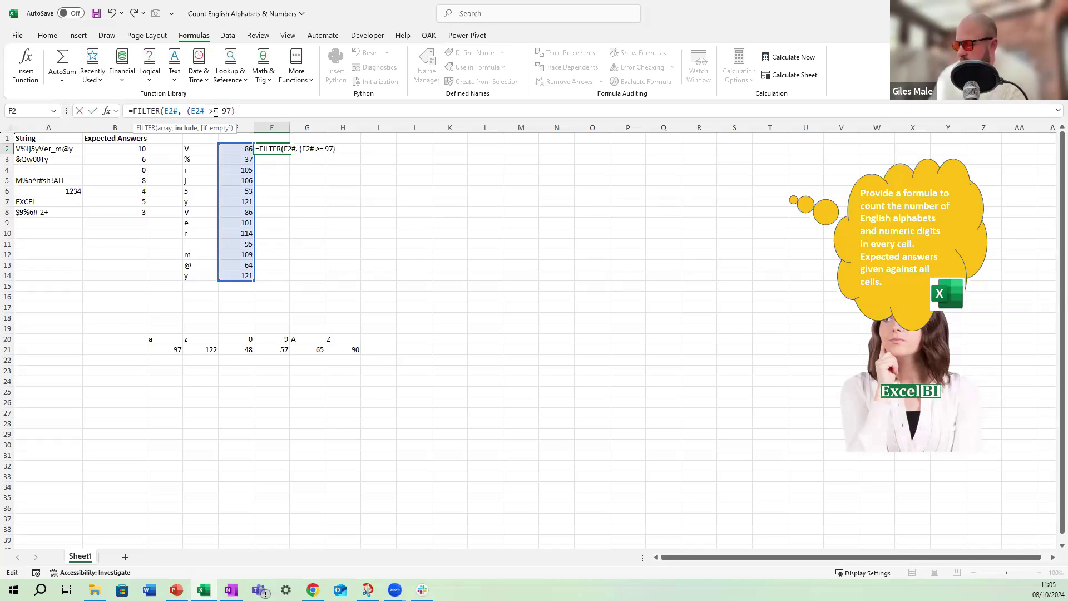
type("*")
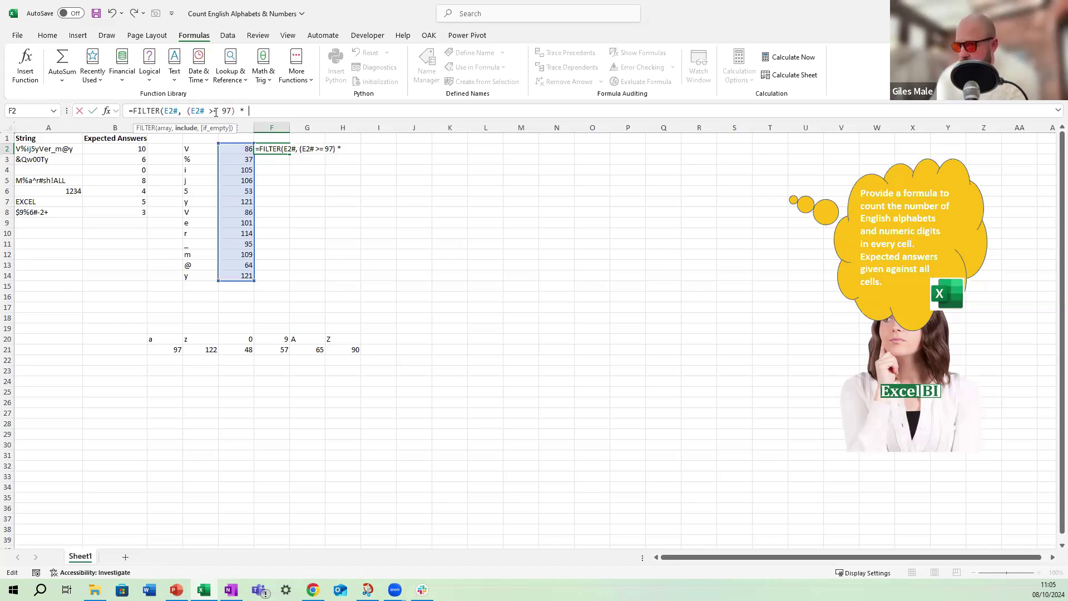
type(" (")
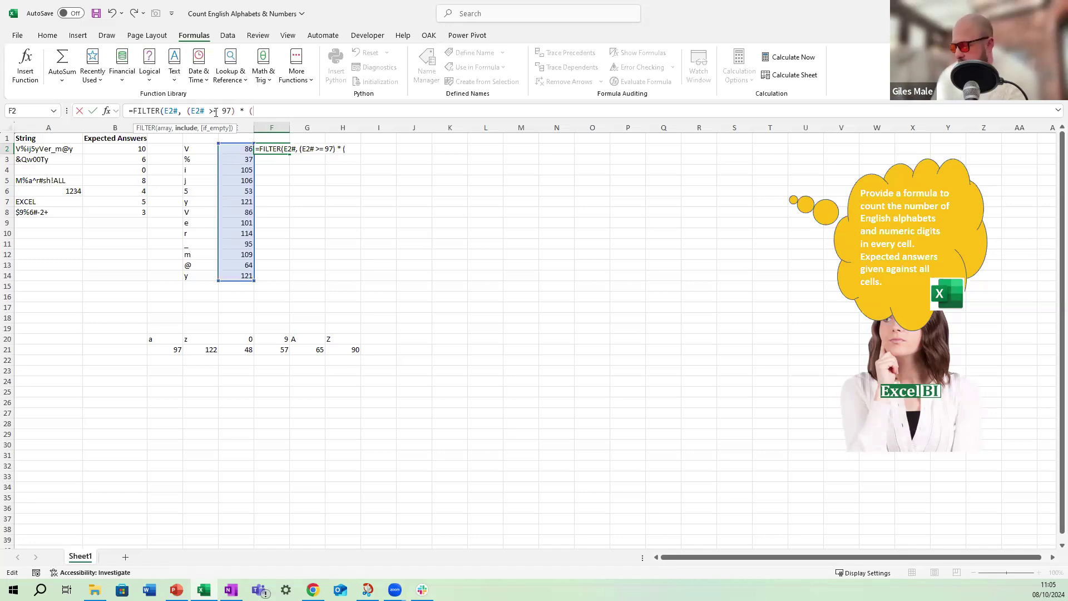
type("E2#")
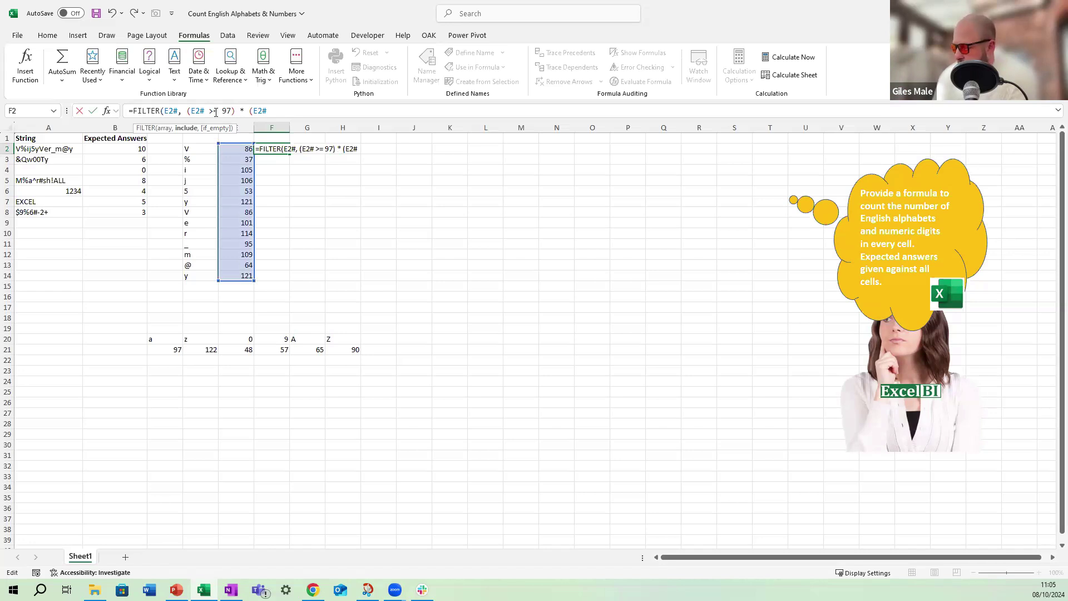
type(" <")
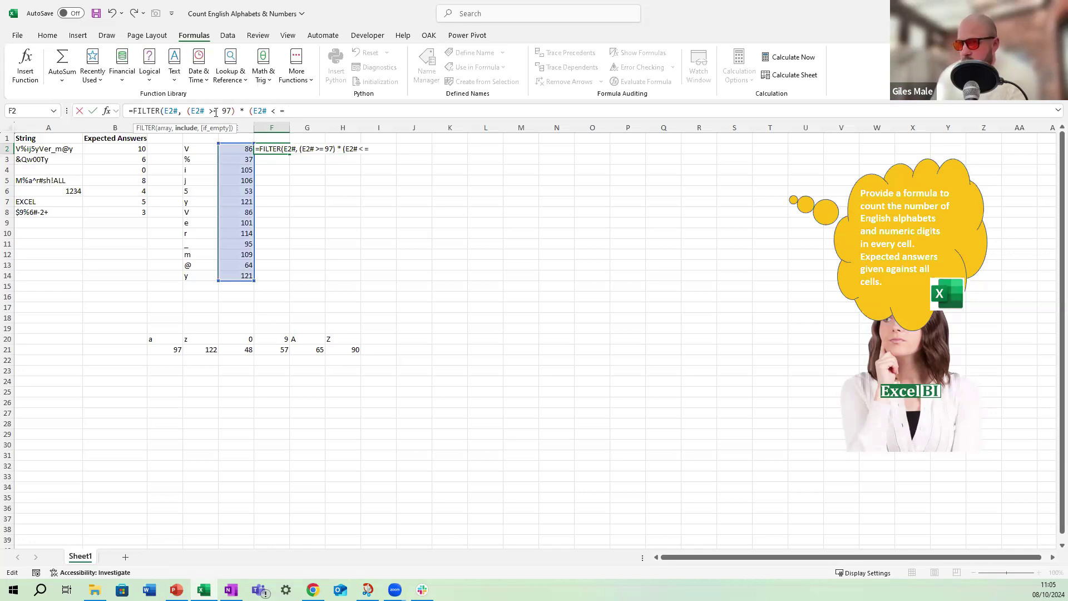
type("= 122")
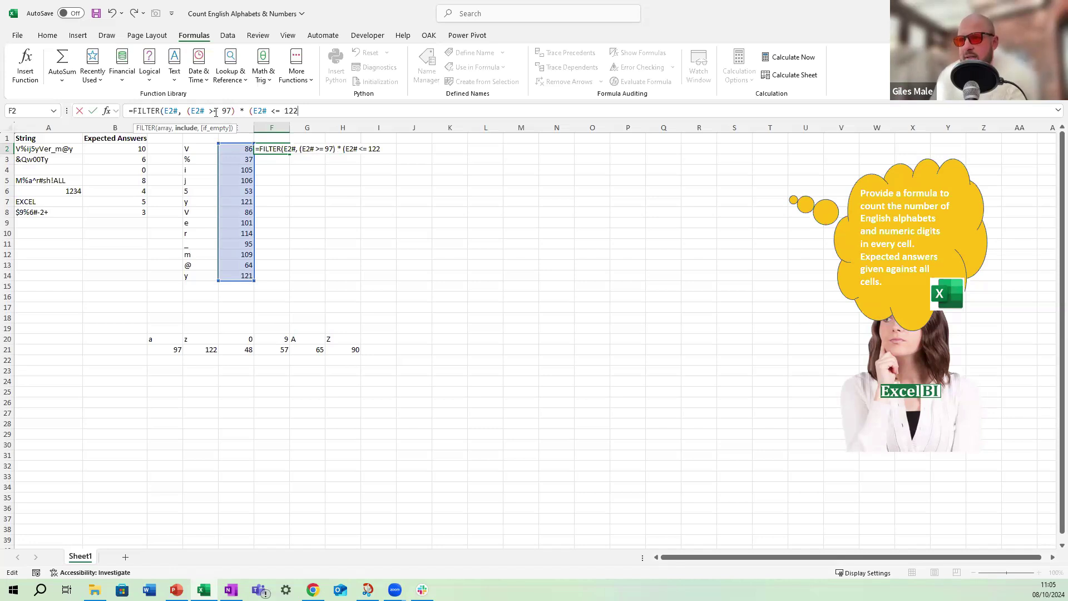
type(")")
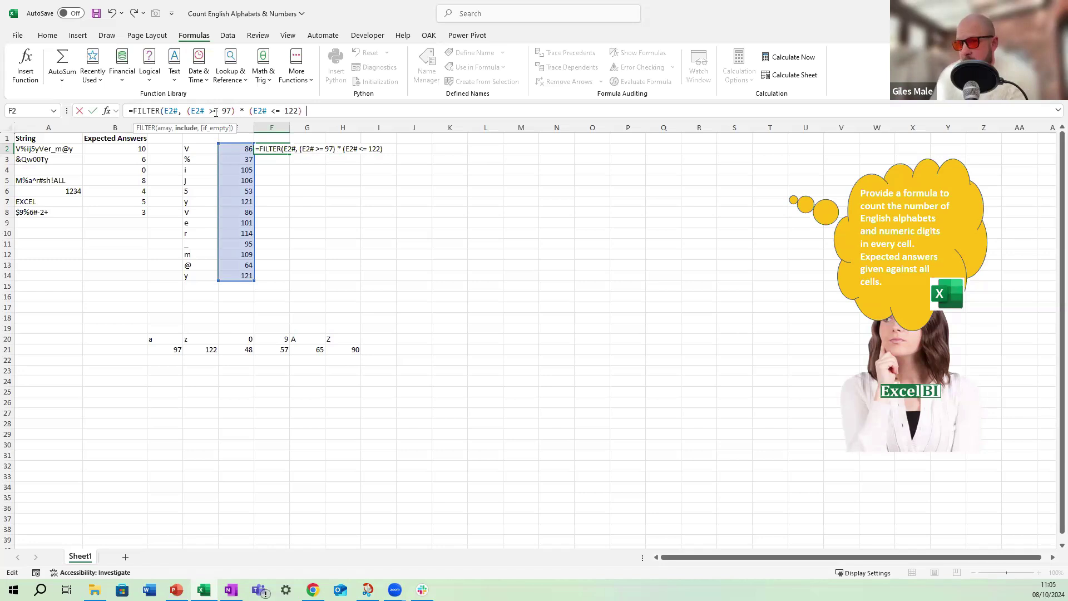
- Extend the include argument with the digit condition + (E2# >= 48) * (E2# <= 57)
type(" +")
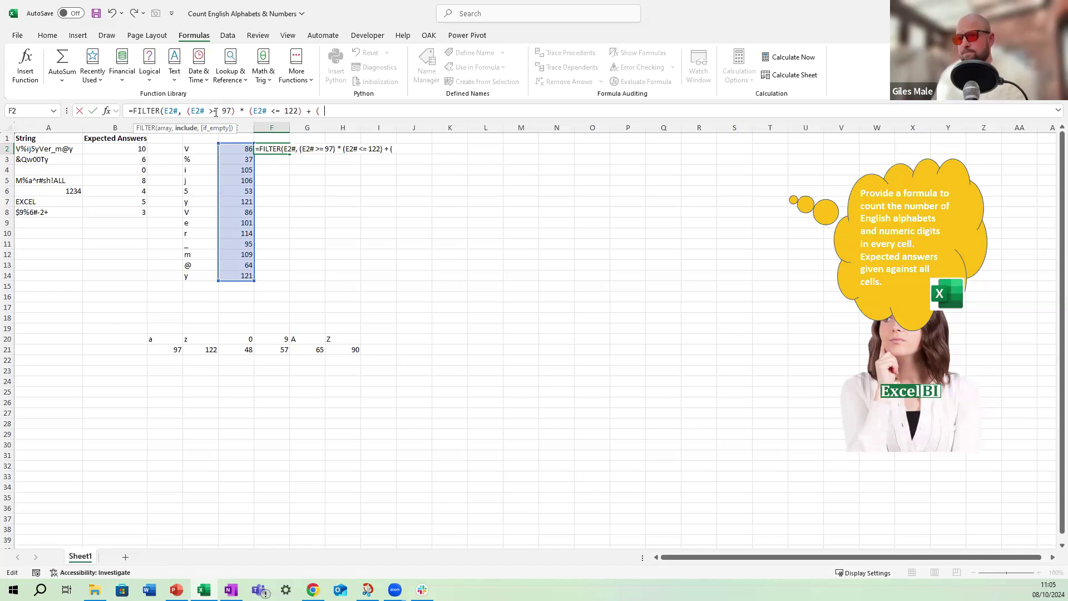
type(" (E2#")
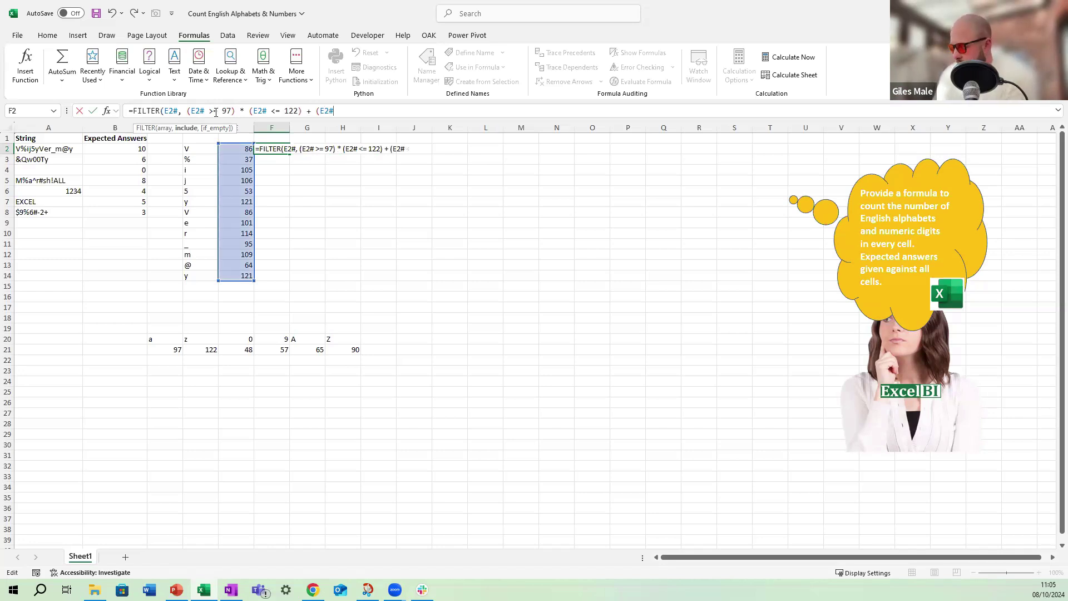
type(" >=")
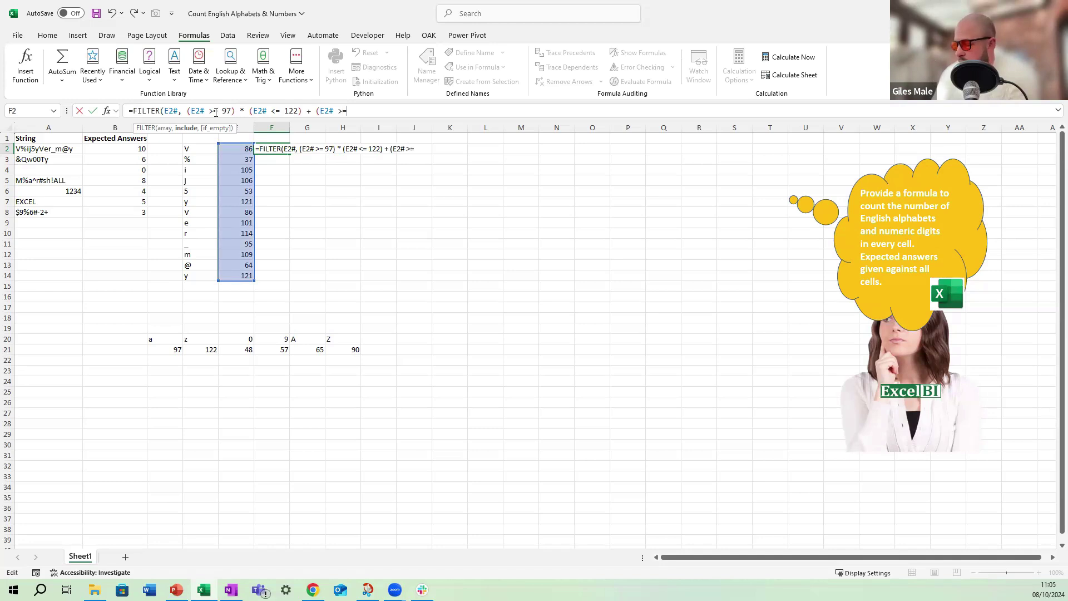
type(" 48")
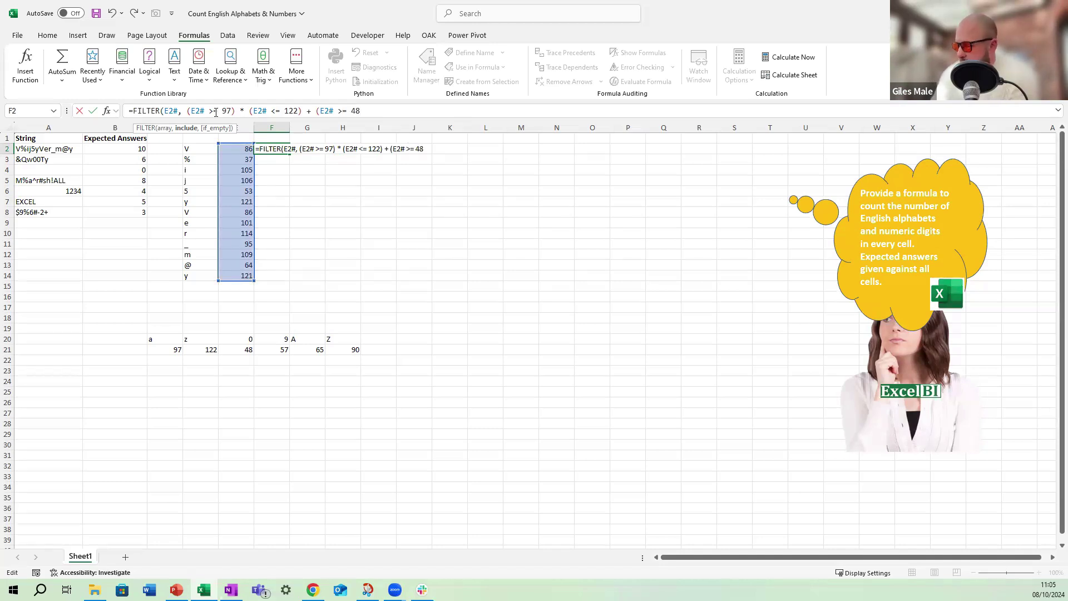
type(") * (")
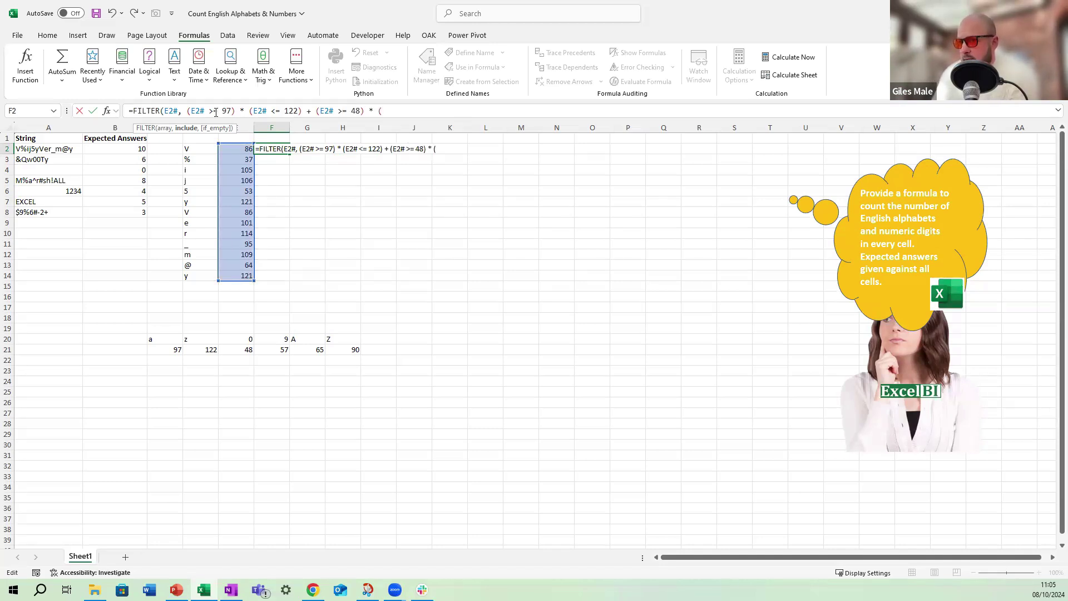
type("E2# <=")
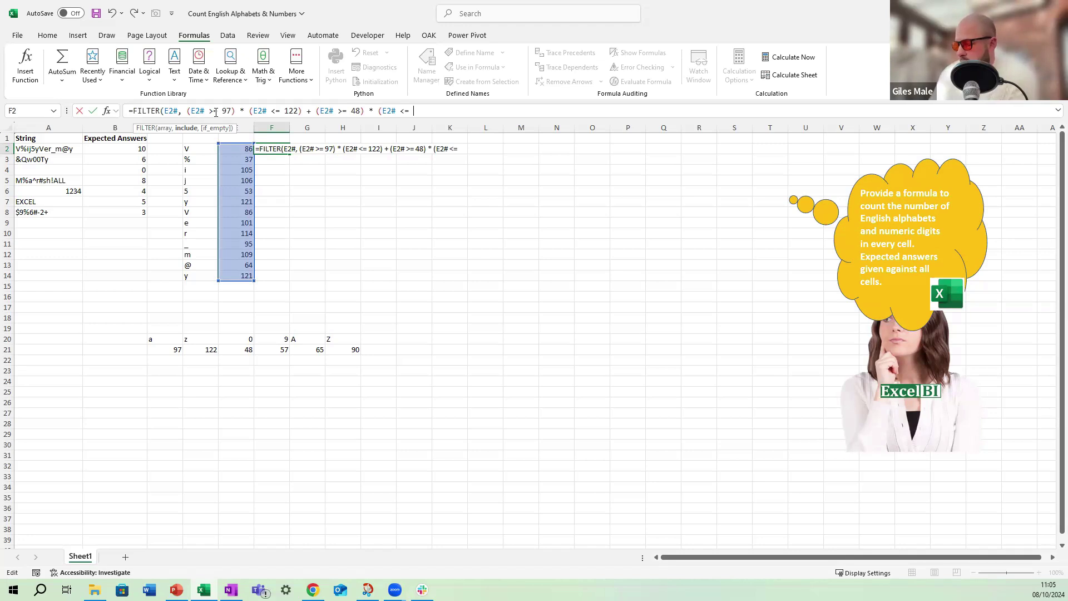
type("57)")
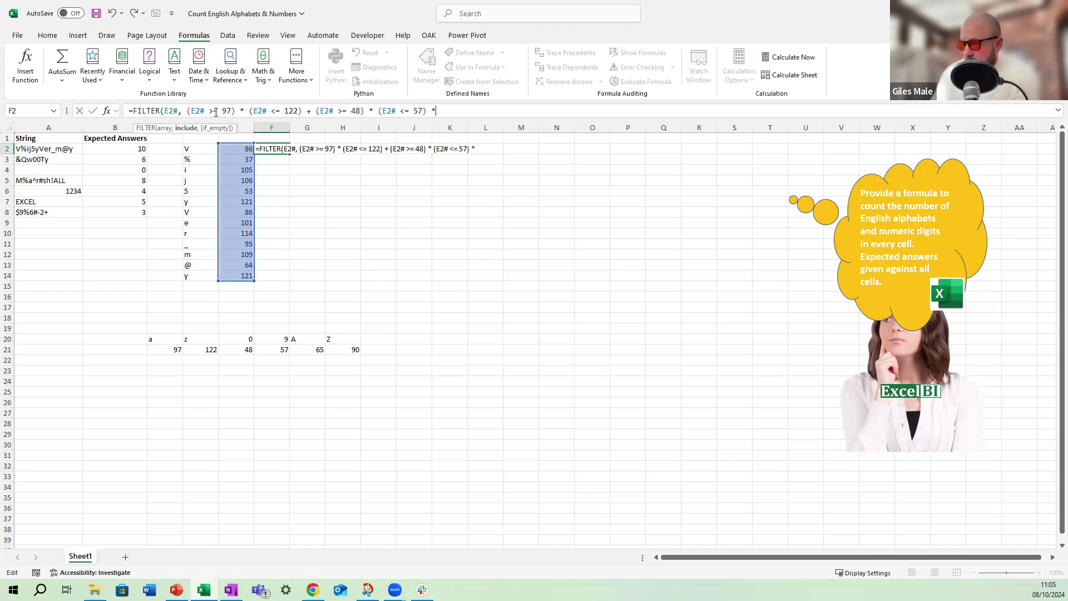
- Add the uppercase-letter condition + (E2# >= 65) * (E2#<=90) to the FILTER and enter the completed formula in F2
type(" * (E2#")
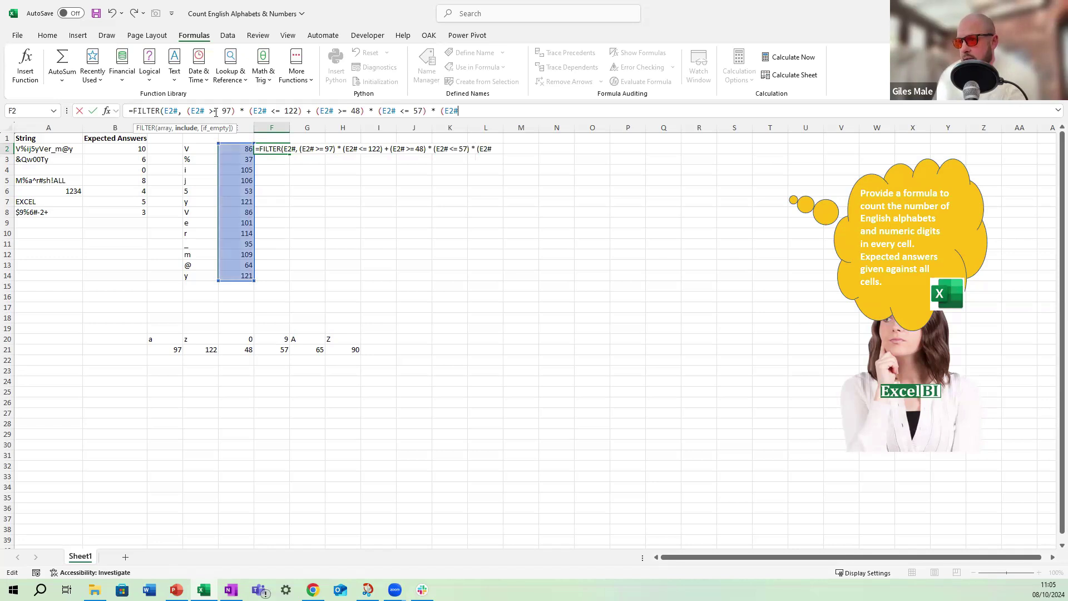
type(" >=")
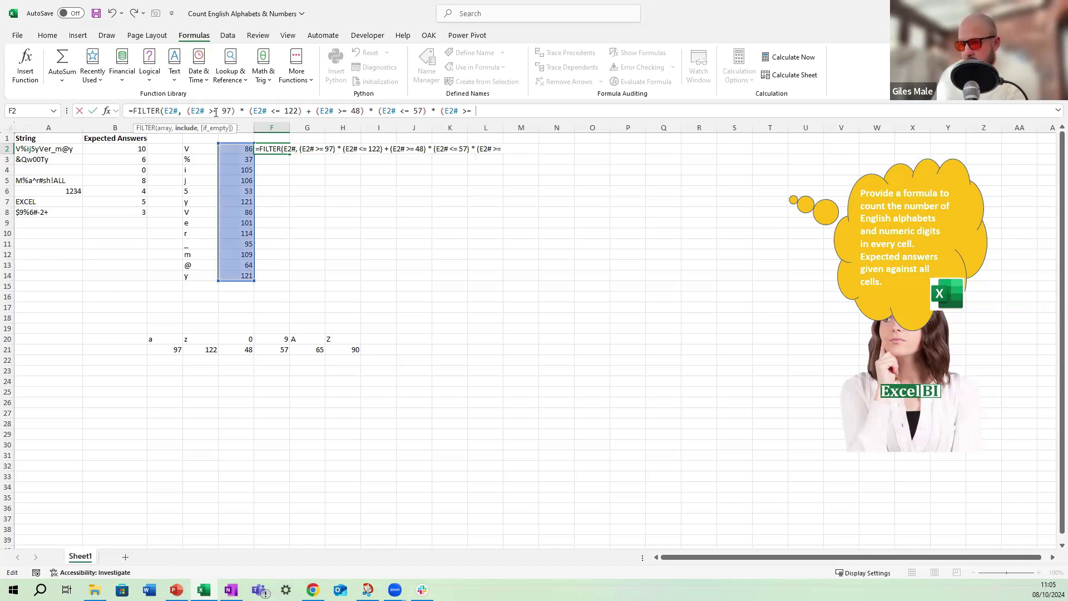
type(" 65")
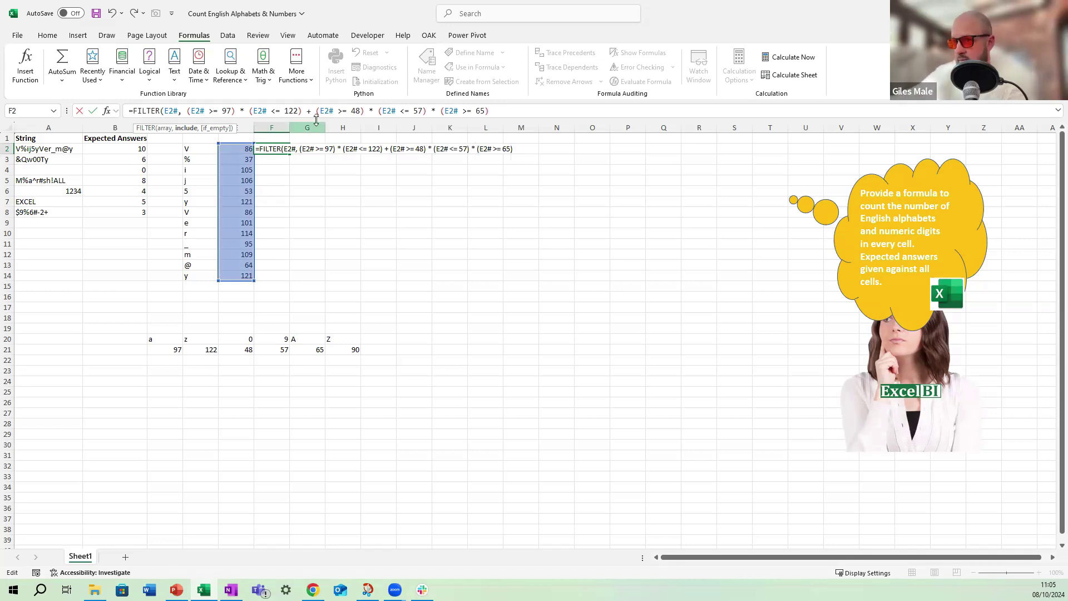
left_click(438, 111)
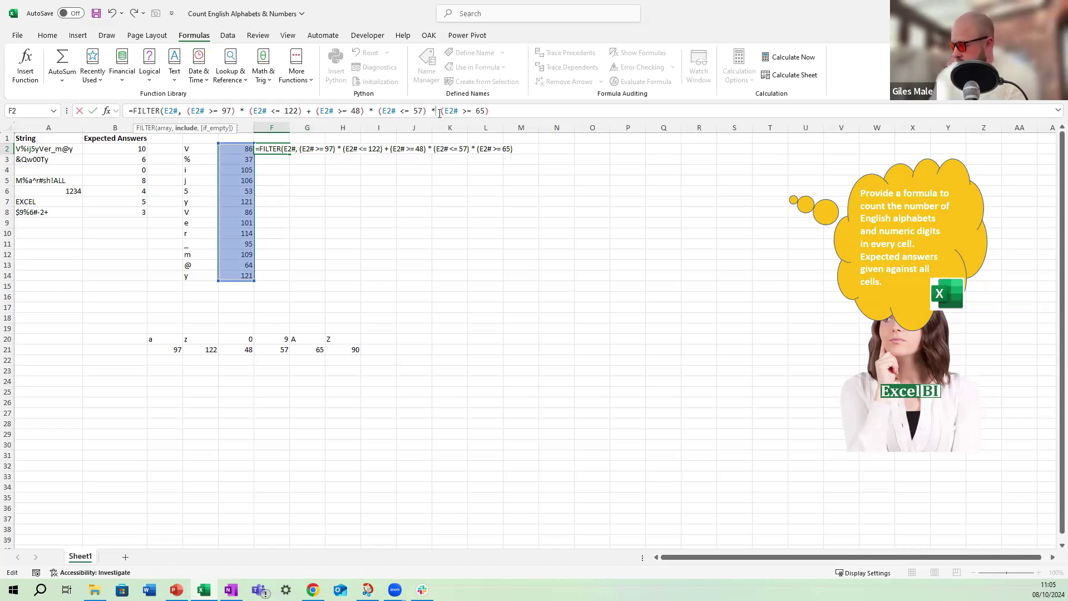
key("BackSpace")
type("+")
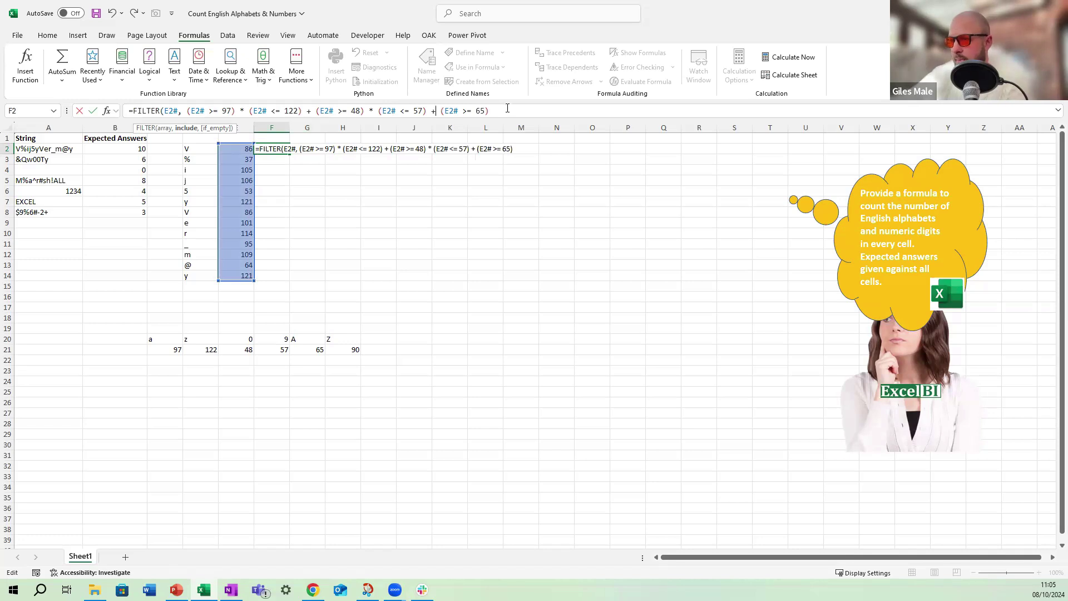
left_click(500, 111)
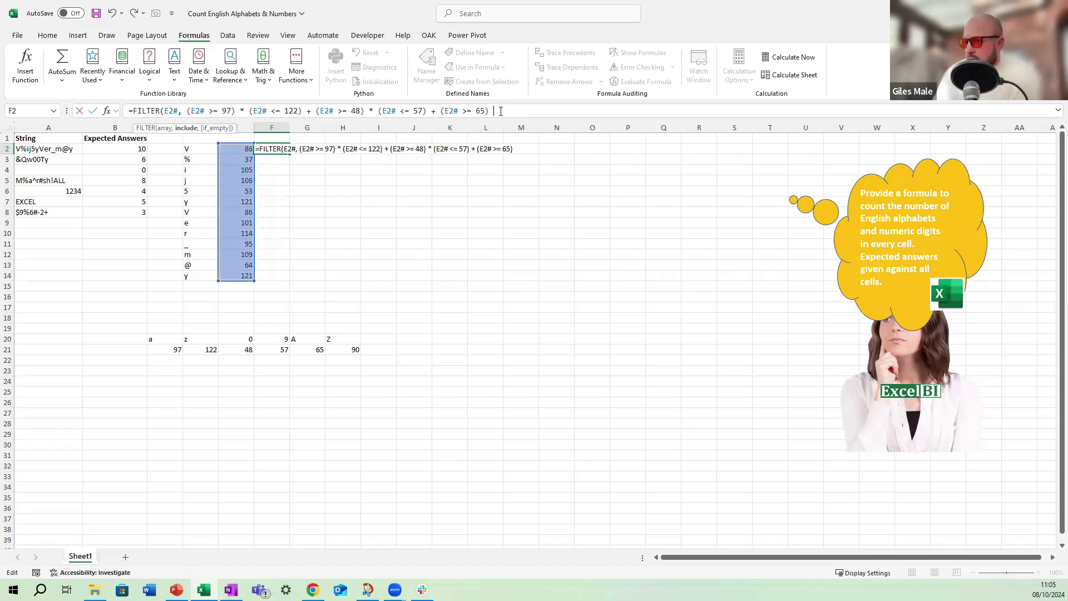
type("* (")
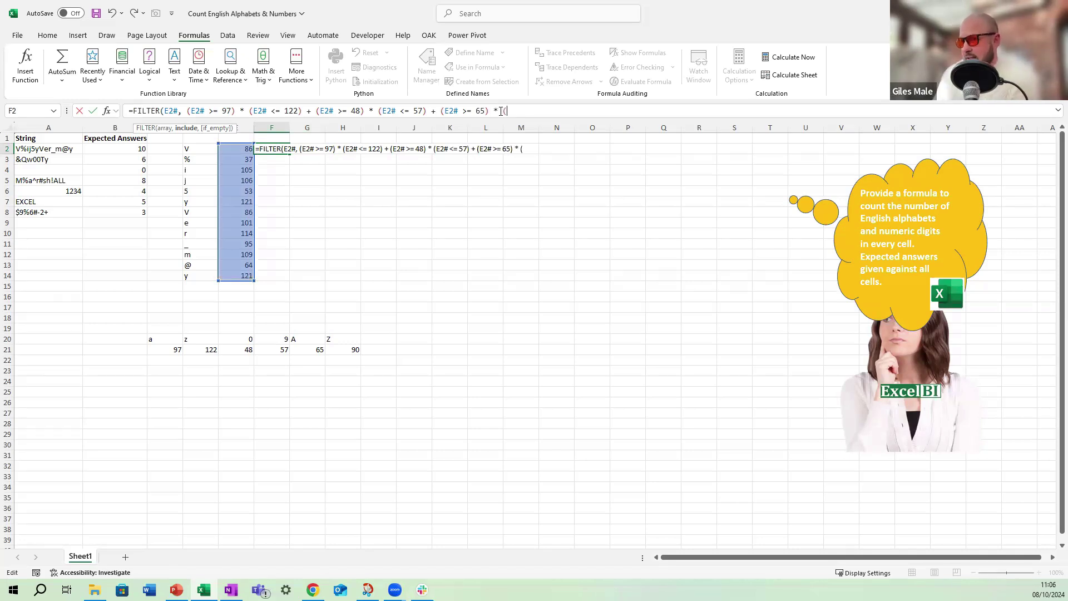
type("E2#<")
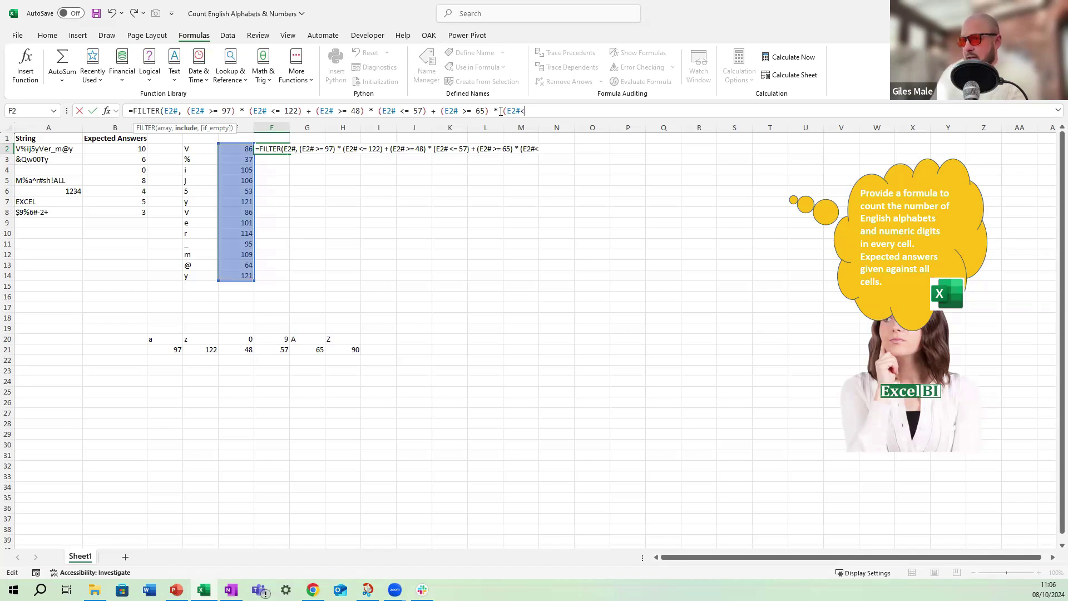
type("=90)")
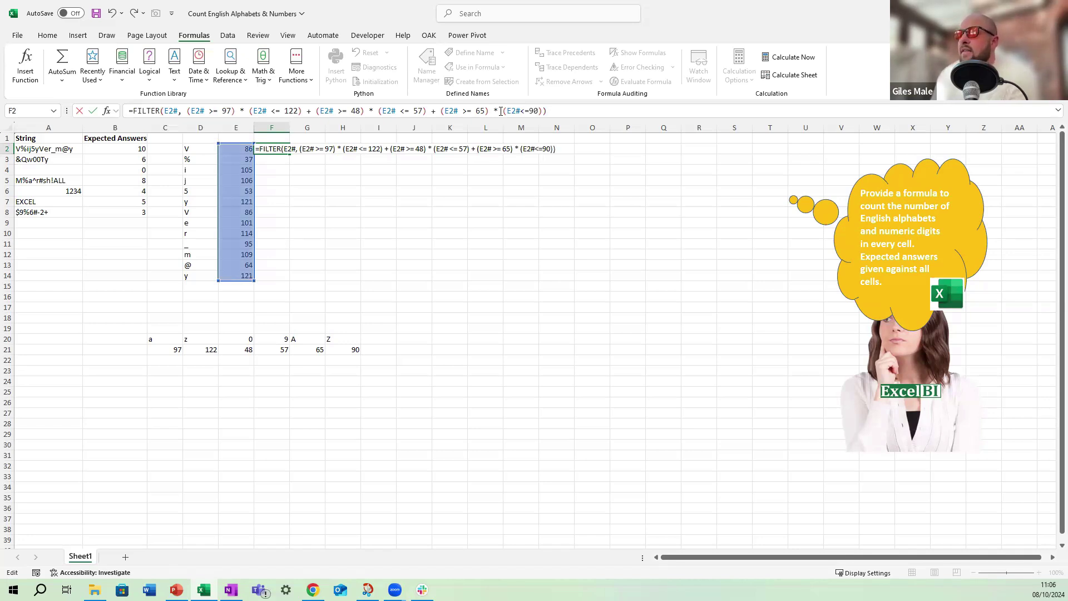
key("ctrl+Return")
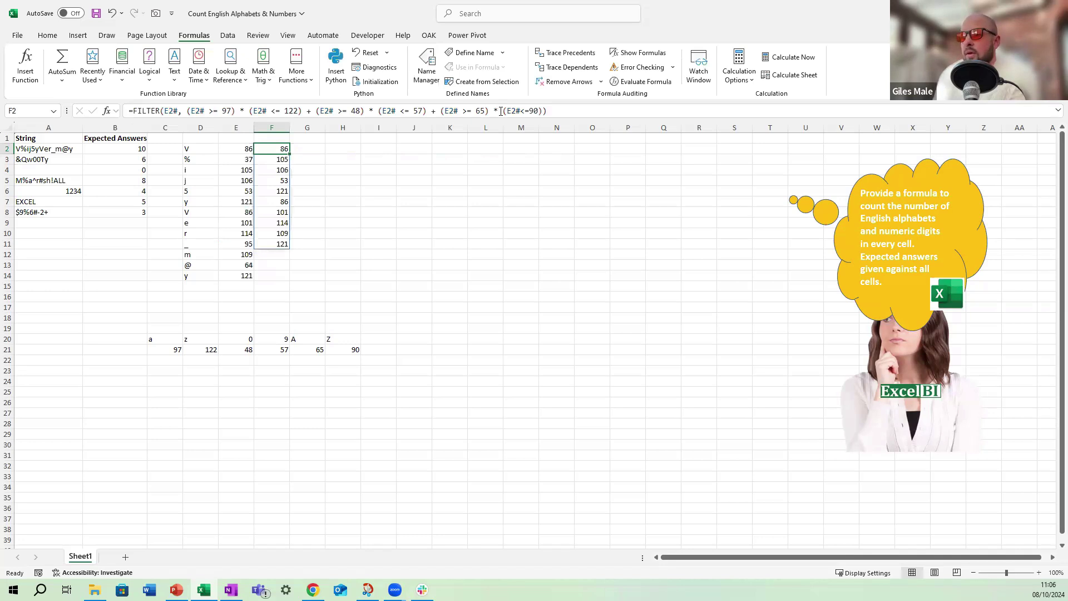
- Examine the filtered codes spilled from F2 down to the last row against the expected answer for A2
key("Down")
key("Down")
key("Down")
key("Down")
key("Down")
key("Down")
key("Down")
key("Down")
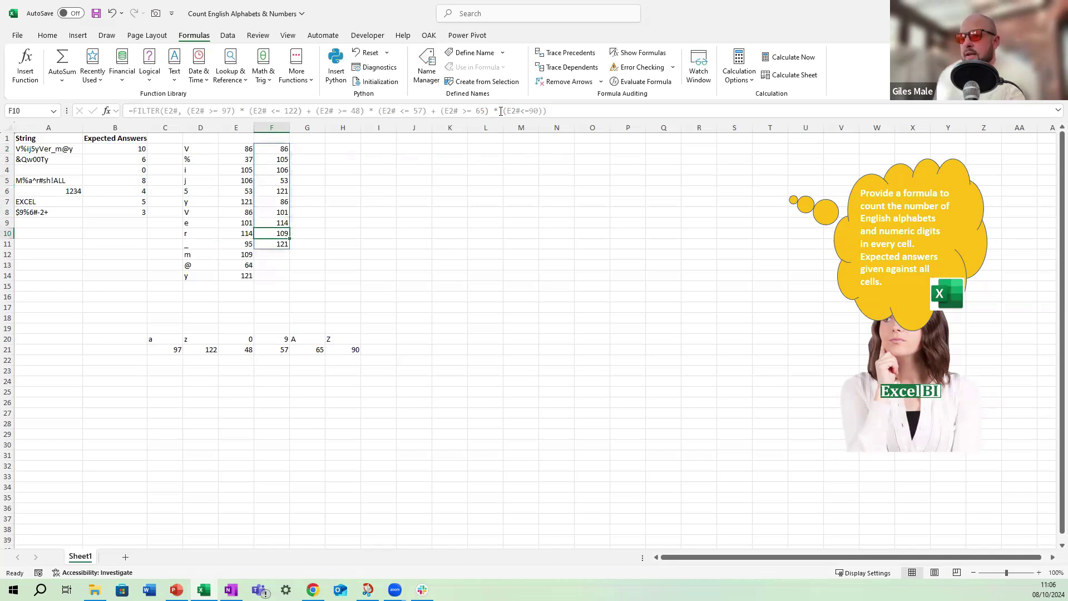
key("Down")
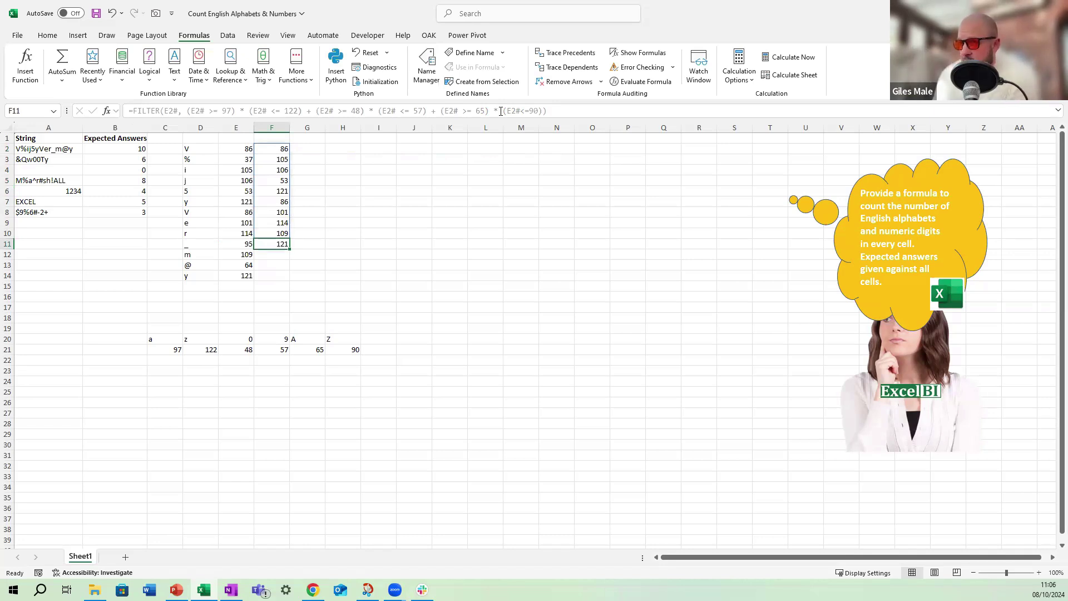
key("Up")
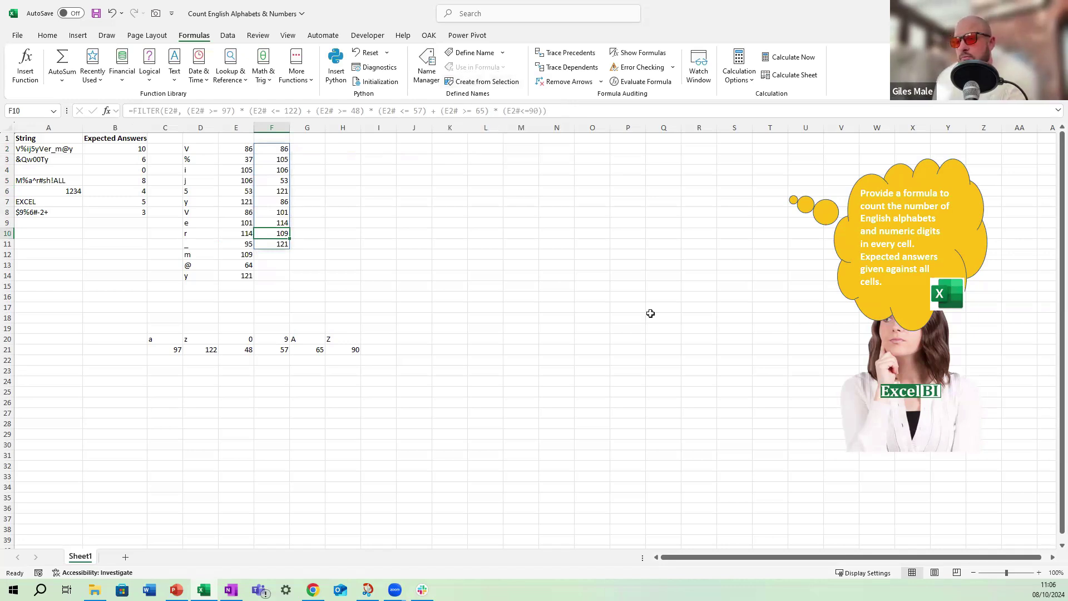
- Count the filtered codes by entering =COUNTA(F2#) in G2
key("Up")
key("Up")
key("Up")
key("Up")
key("Up")
key("Up")
key("Up")
key("Up")
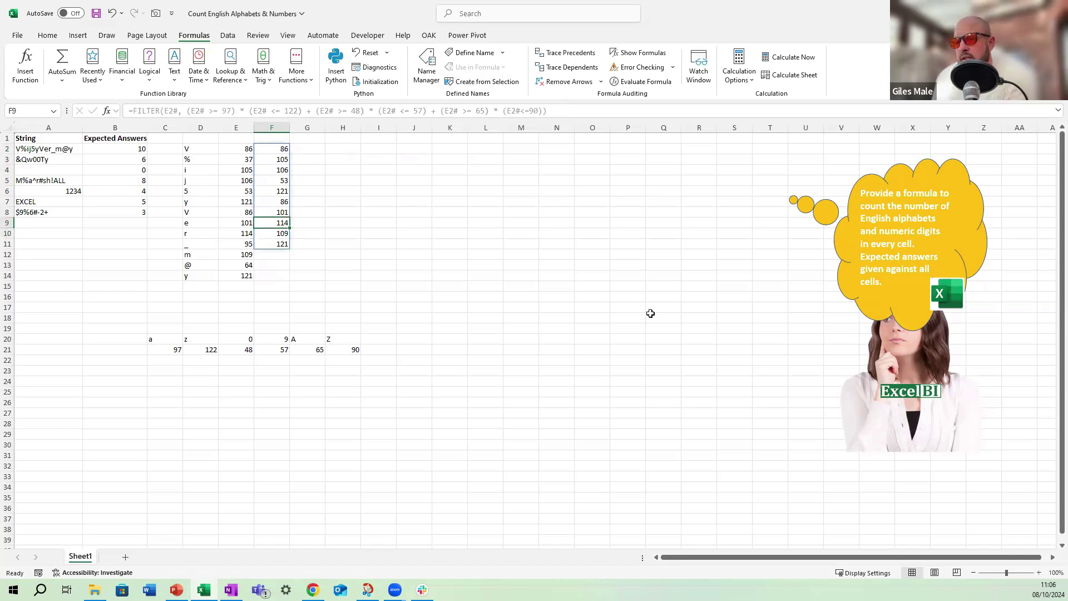
key("Right")
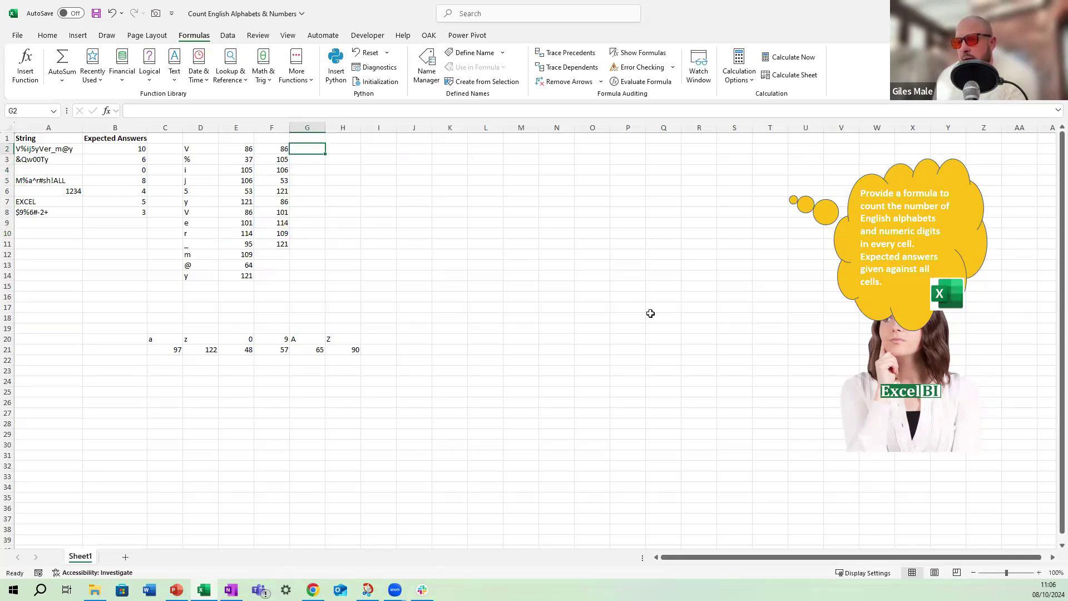
type("=COUINTA9")
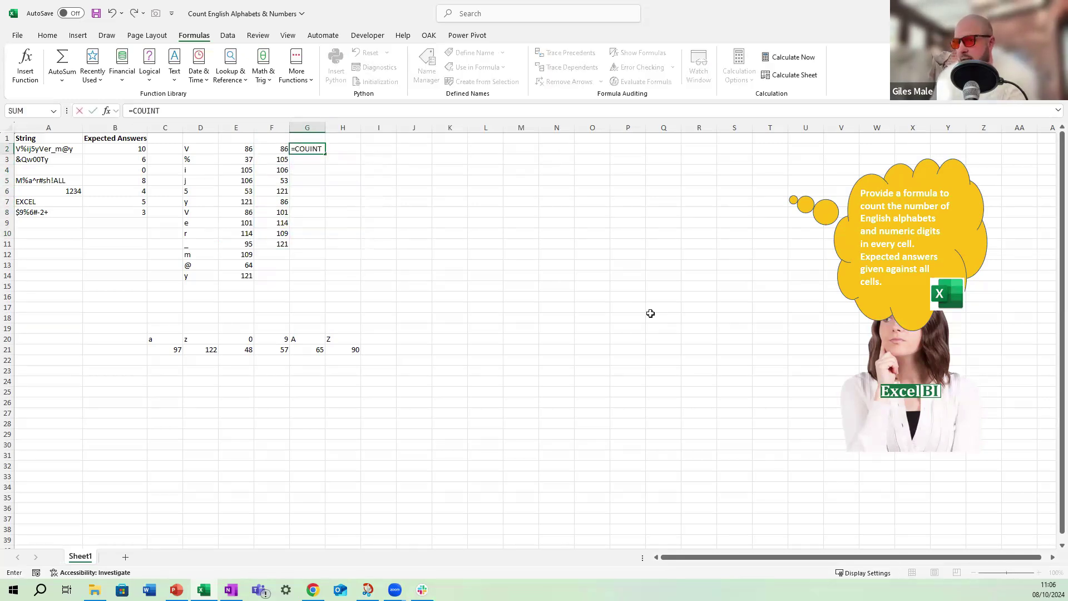
key("BackSpace")
key("BackSpace")
key("BackSpace")
type("NTA(")
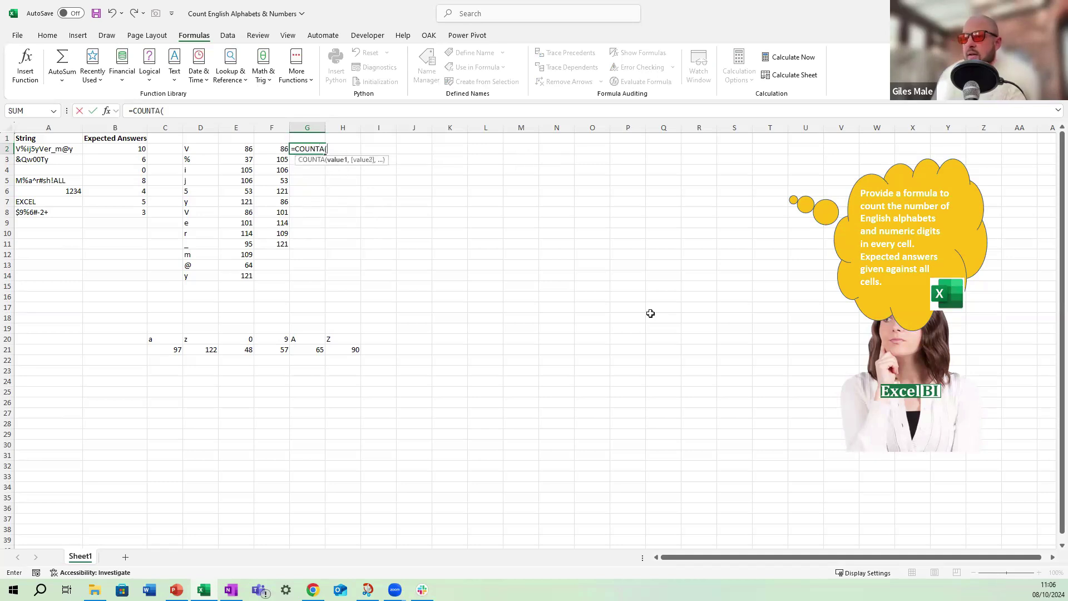
key("Left")
type("#)")
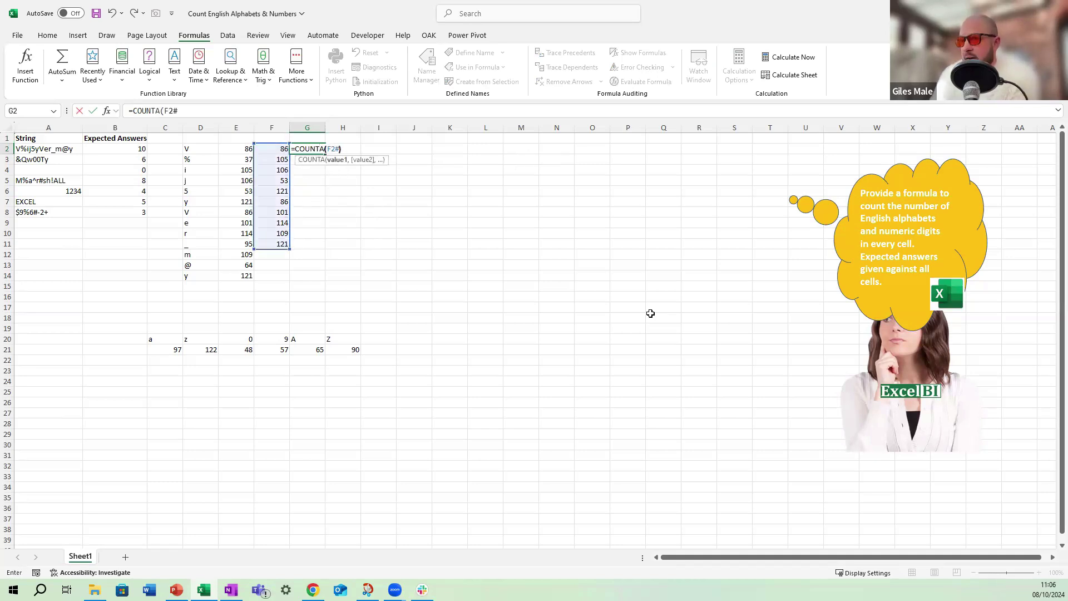
key("ctrl+Return")
key("Right")
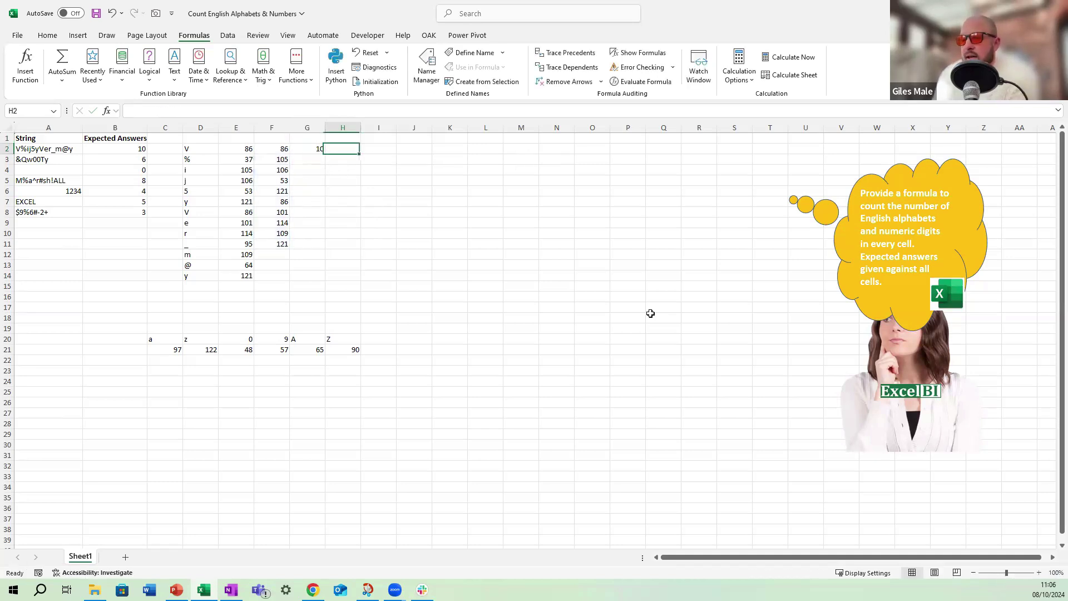
- Review the helper formulas in row 2 back to D2, and start a LET formula in I2
key("Left")
key("Left")
key("Left")
key("Left")
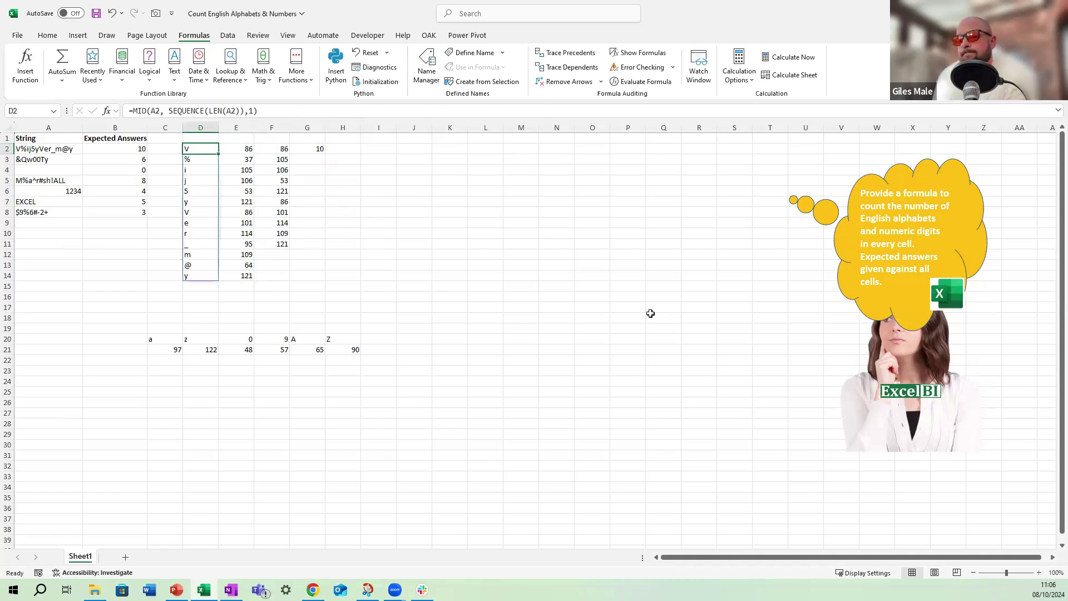
key("Right")
key("Right")
key("Right")
key("Right")
key("Right")
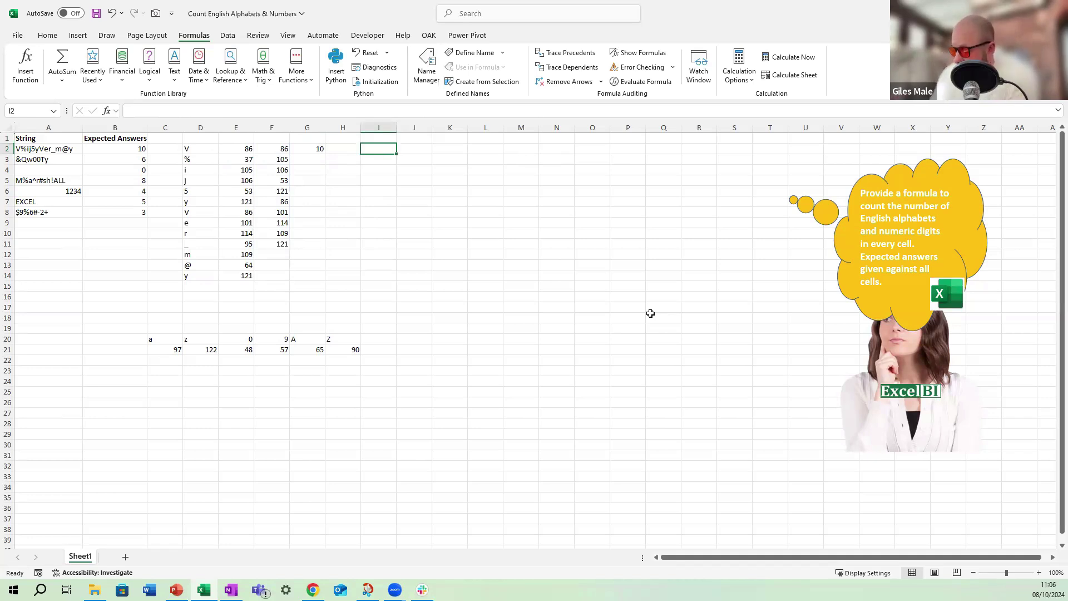
type("=LET(")
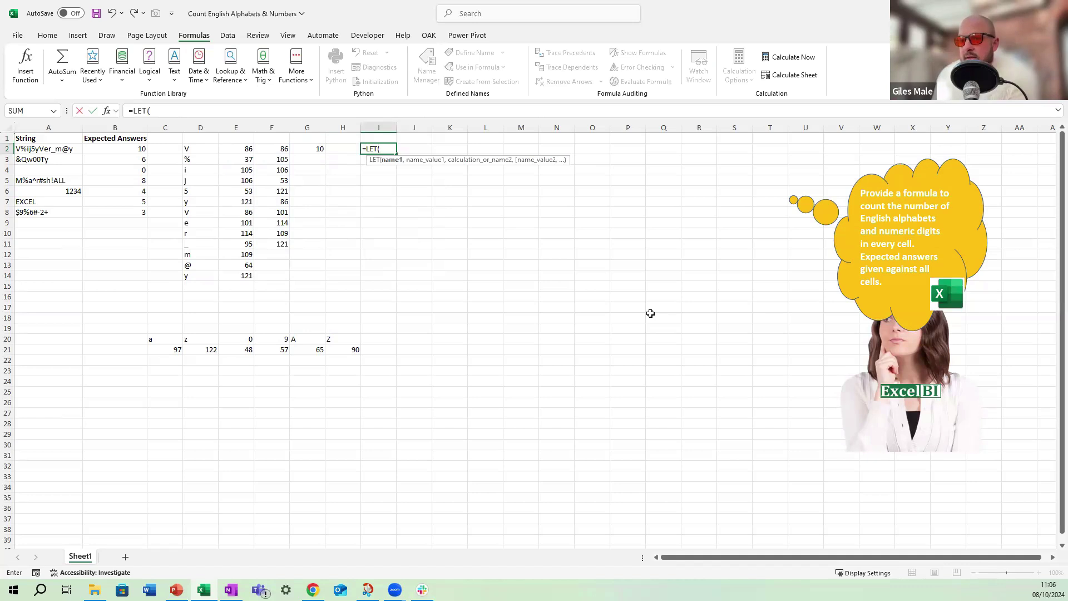
key("Left")
key("Left")
key("Left")
key("Left")
key("Left")
key("Left")
key("Left")
key("Left")
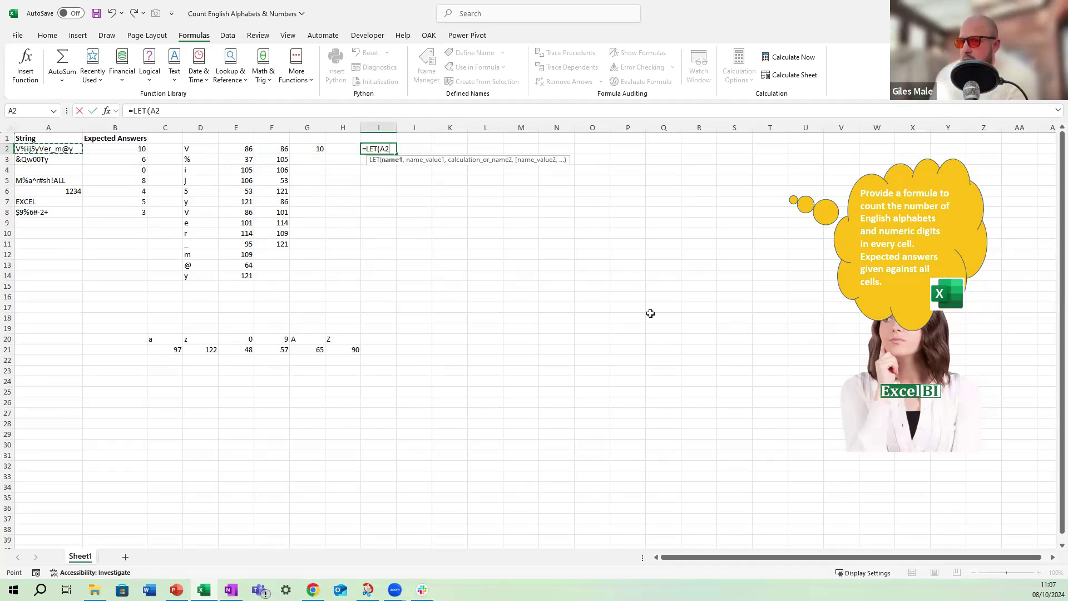
key("BackSpace")
key("BackSpace")
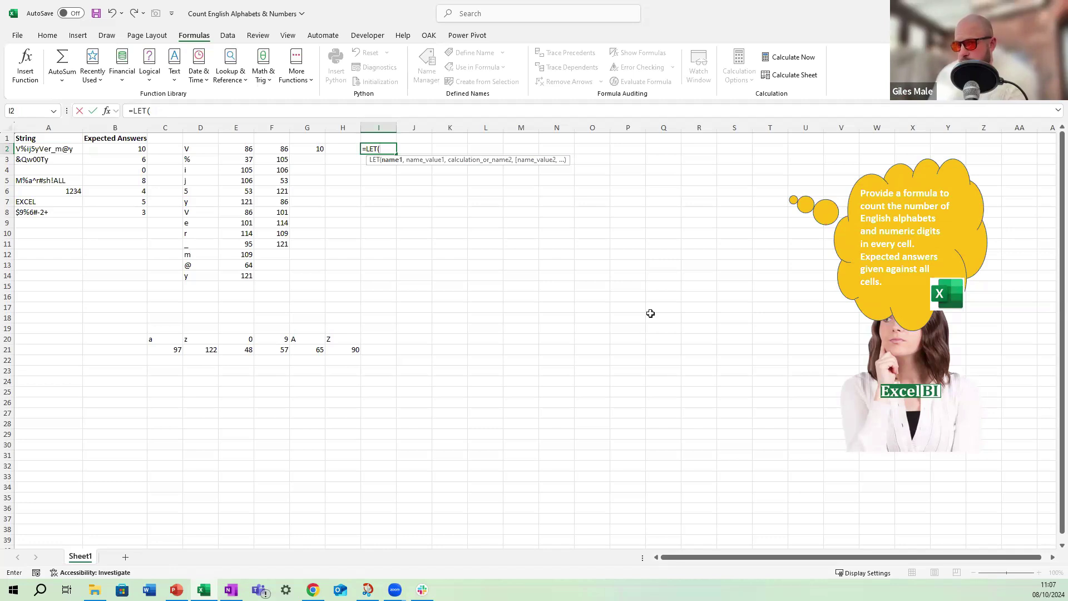
type("STRINGS")
key("BackSpace")
key("BackSpace")
key("BackSpace")
key("BackSpace")
key("BackSpace")
key("BackSpace")
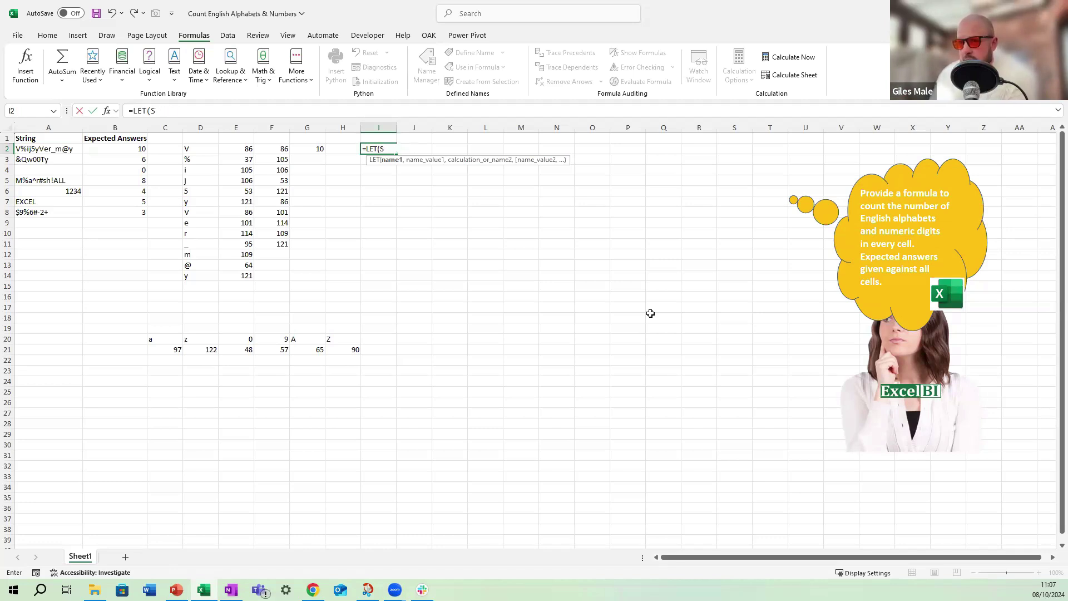
- Name the first LET variable string and assign it cell A2
type("strings,")
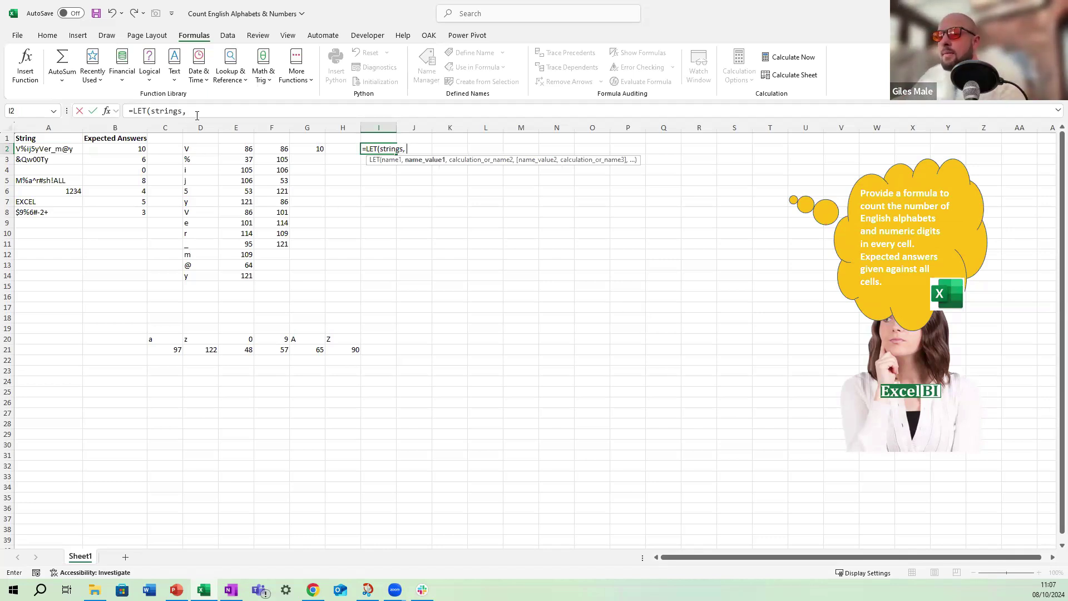
left_click(198, 112)
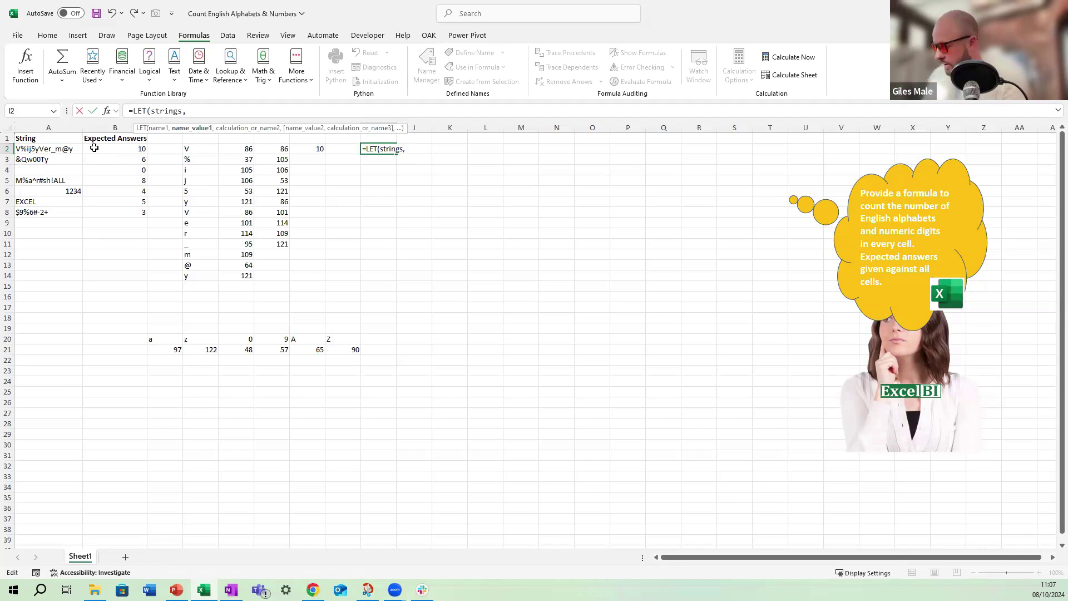
key("BackSpace")
key("BackSpace")
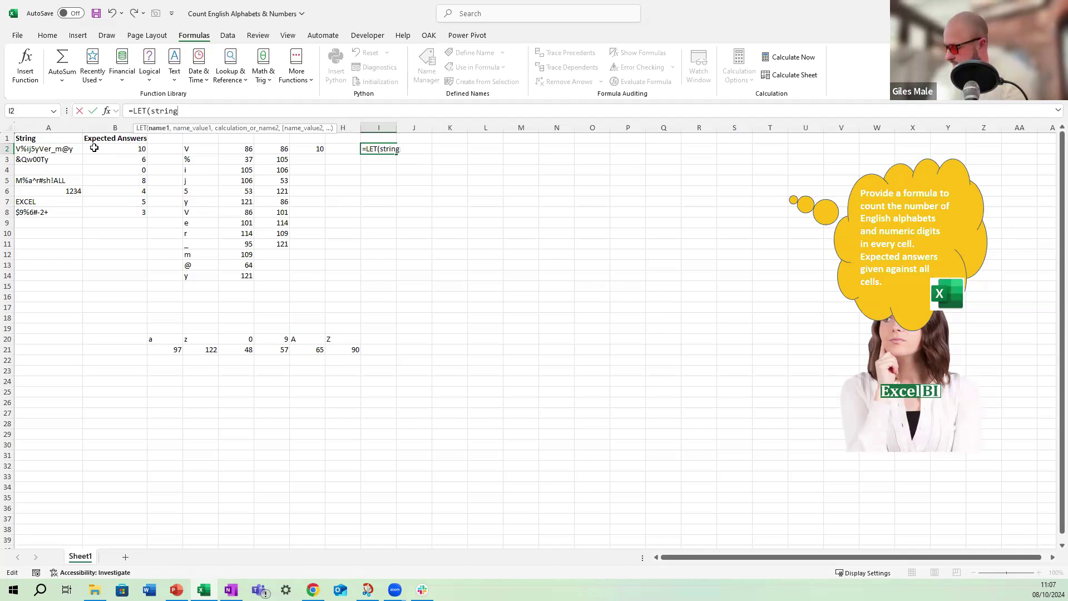
type(",")
left_click(54, 148)
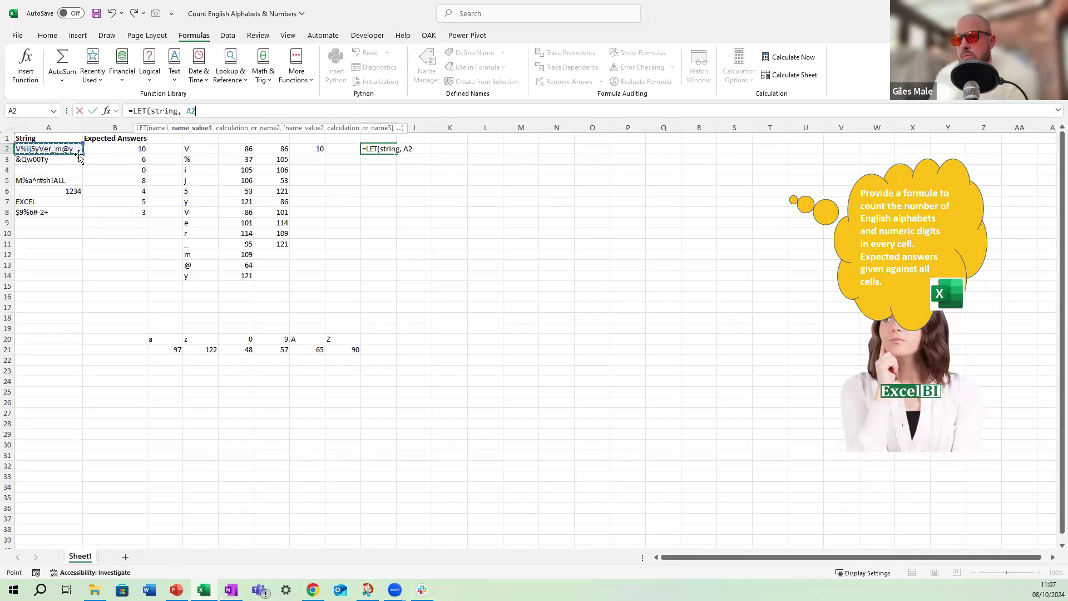
- Return string as the LET's final calculation and enter the formula
type(", stroin")
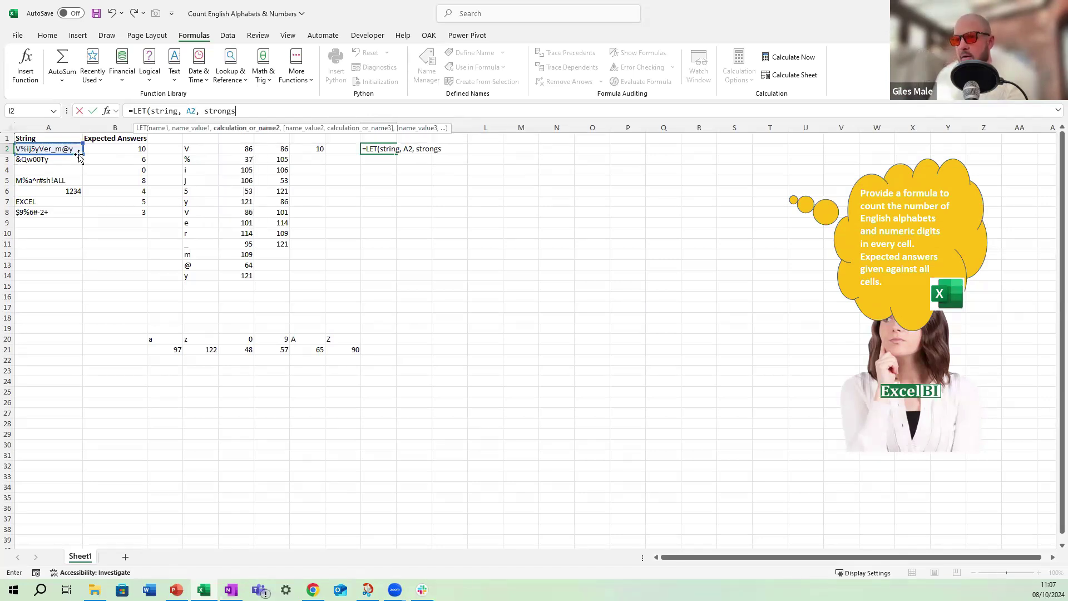
key("BackSpace")
key("BackSpace")
key("BackSpace")
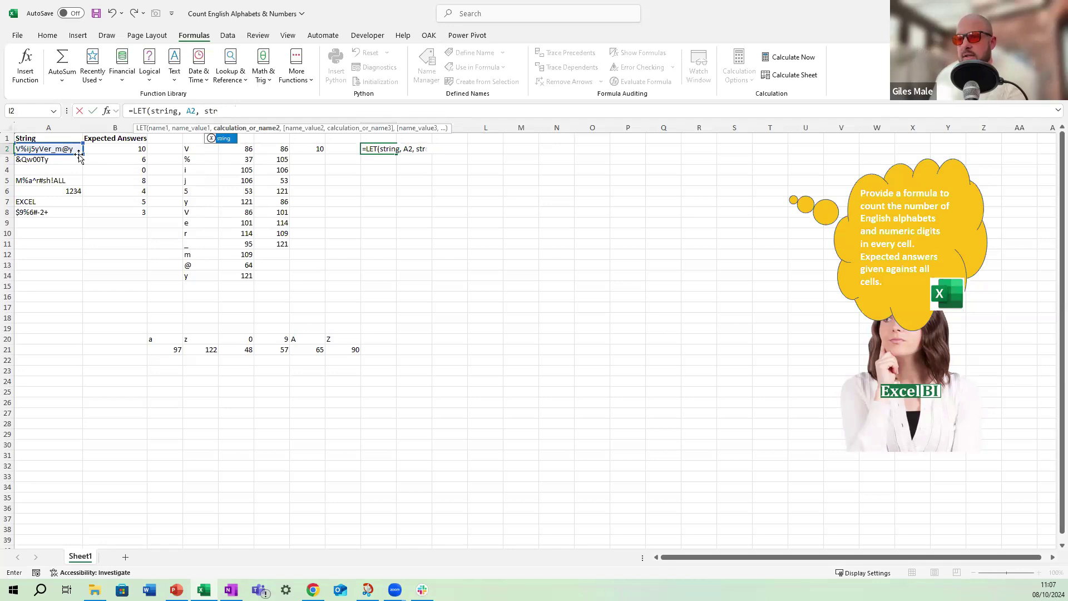
type("ing)")
key("ctrl+Return")
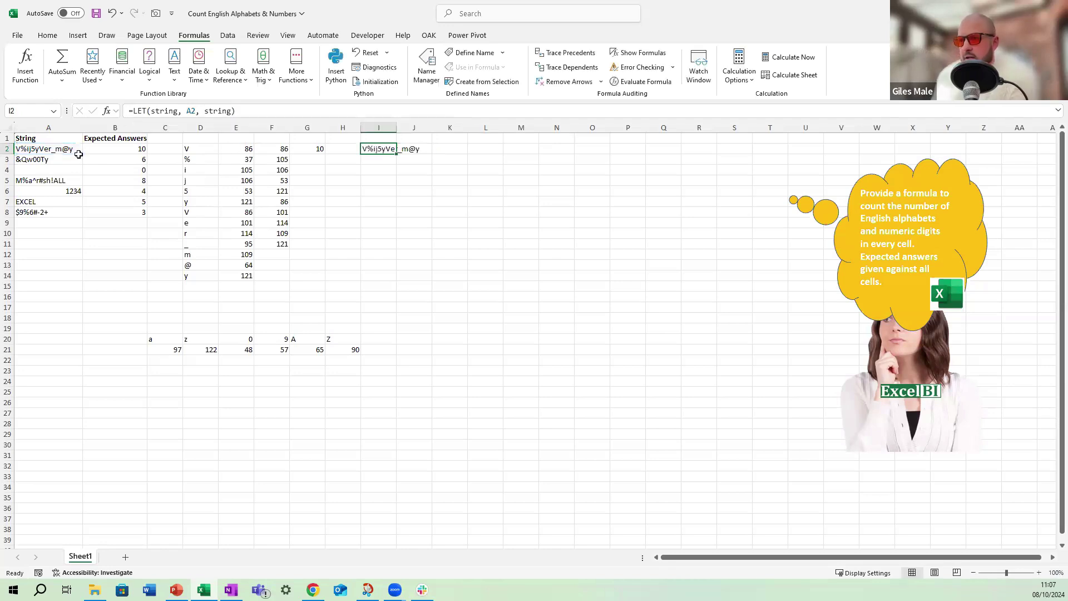
- Copy the MID expression without its equals sign from the formula in D2, leaving D2 unedited
key("Left")
key("Left")
key("Left")
key("Left")
key("Left")
key("Left")
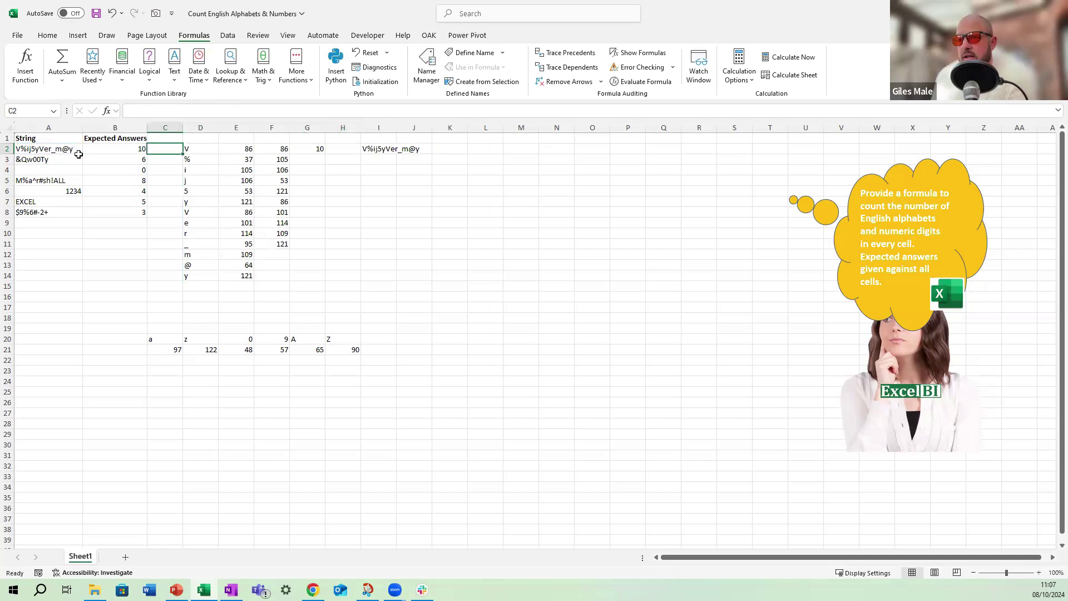
key("Right")
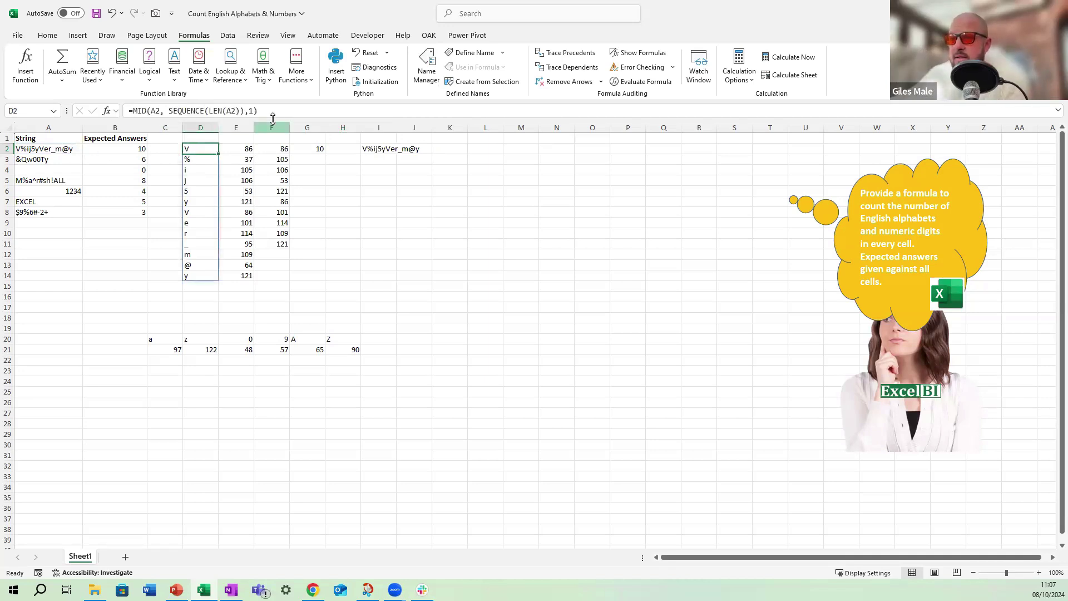
left_click_drag(272, 111, 132, 107)
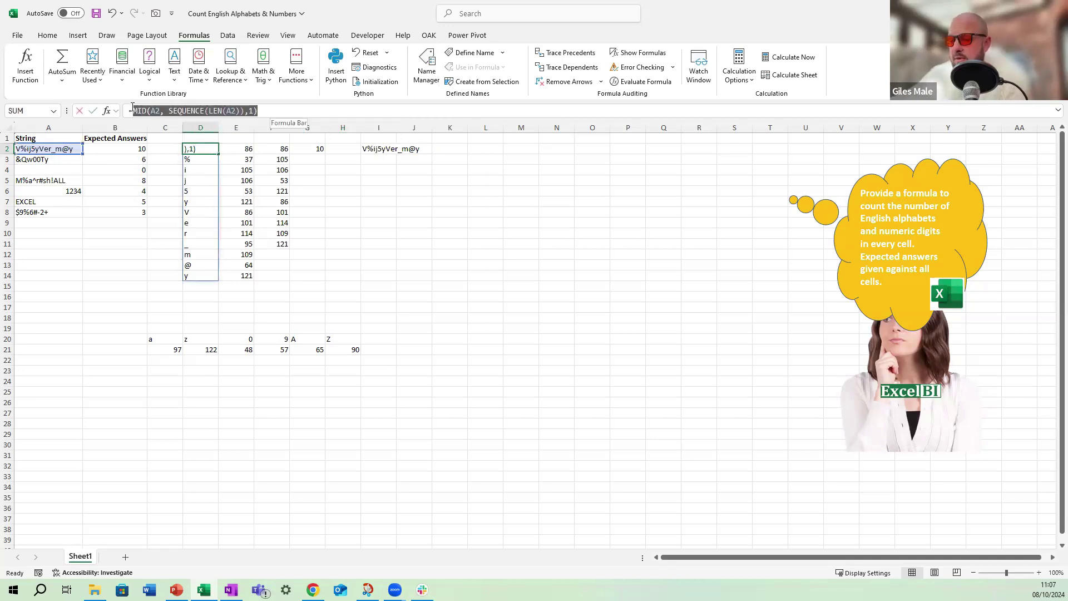
key("Escape")
- Edit the LET formula in I2 in an expanded formula bar and insert a line break before the final string argument
left_click(383, 149)
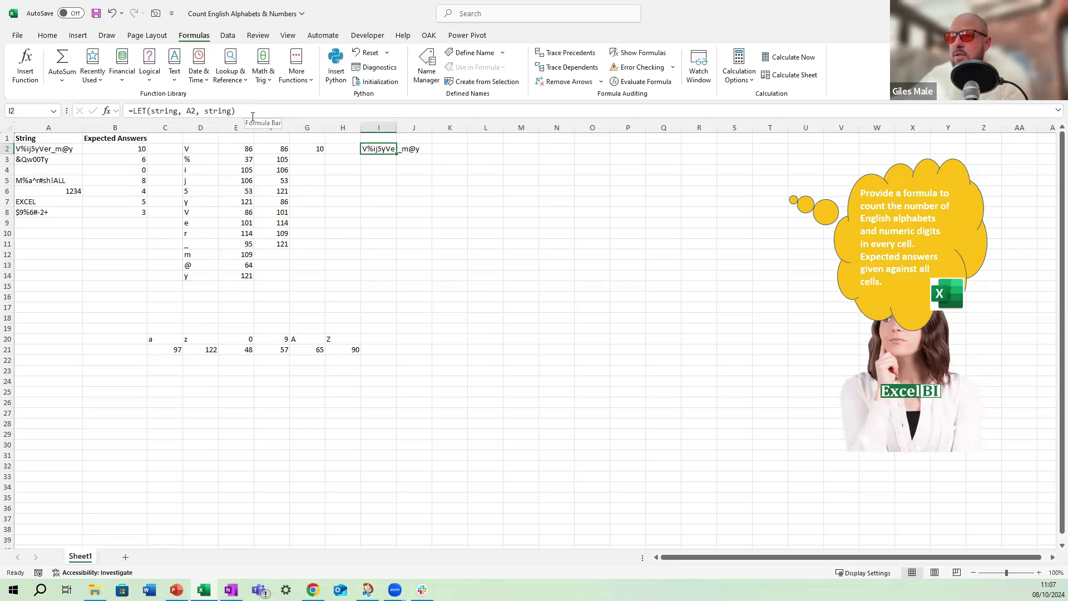
left_click(252, 115)
key("ctrl+shift+u")
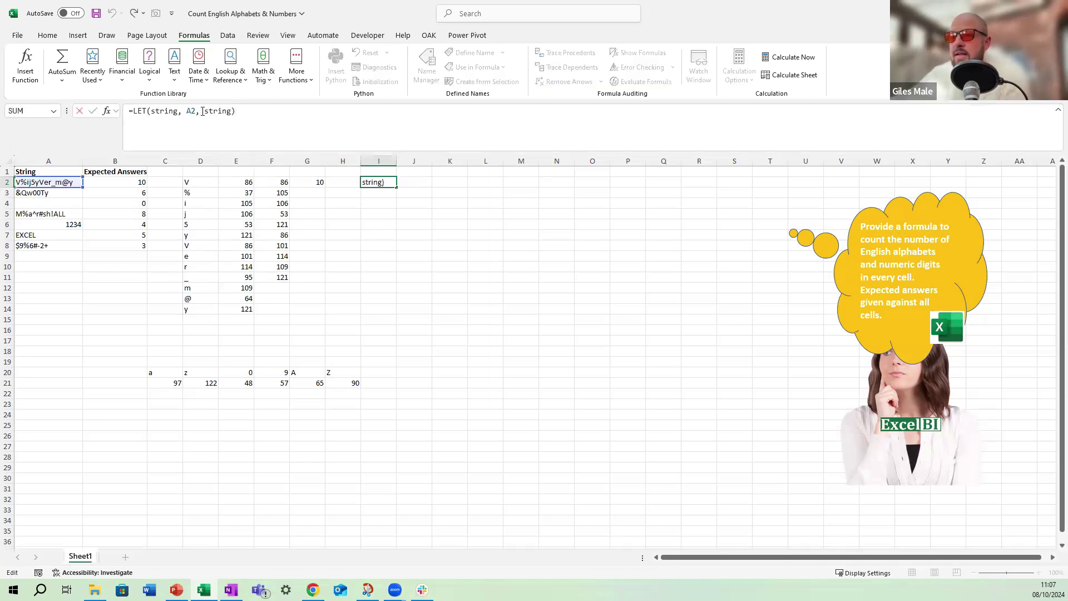
left_click(206, 111)
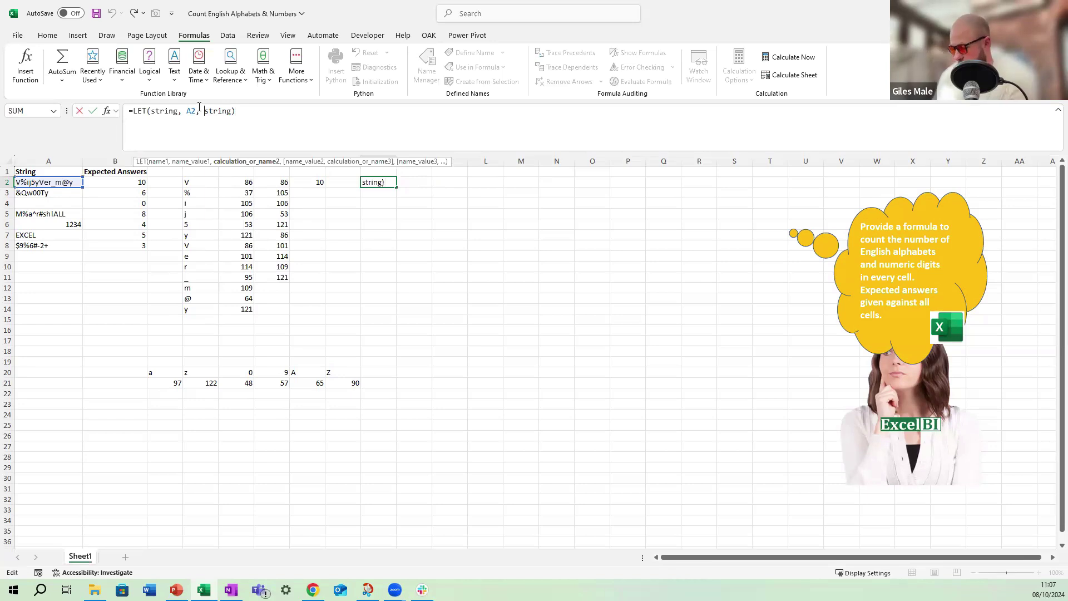
key("alt+Return")
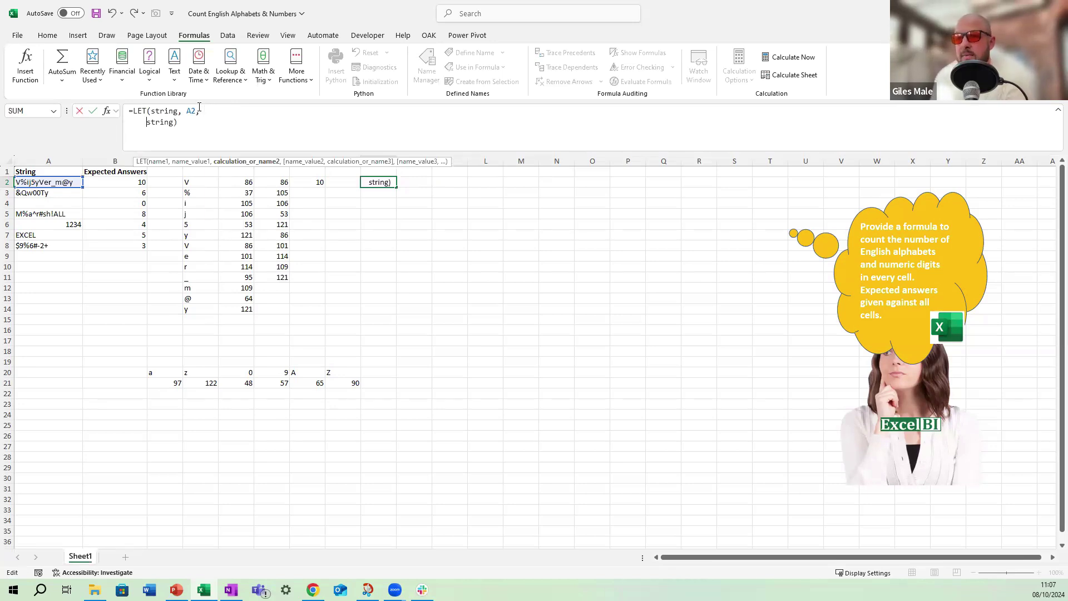
- Replace the final string argument with a variable stringsplit defined as MID(A2, SEQUENCE(LEN(A2)),1)
key("Delete")
key("Delete")
key("Delete")
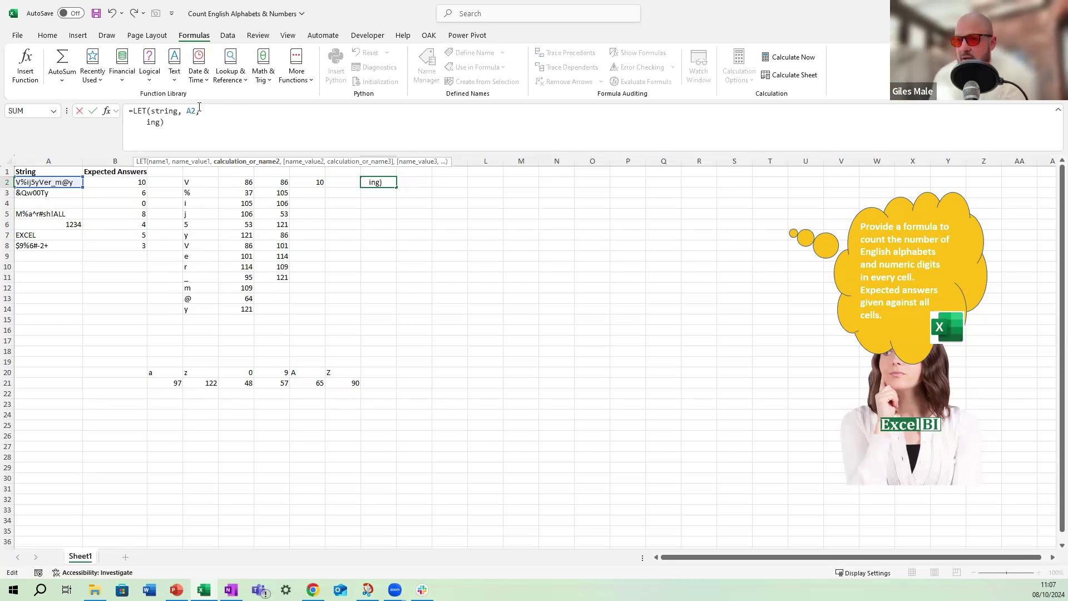
key("Delete")
key("Delete")
key("Delete")
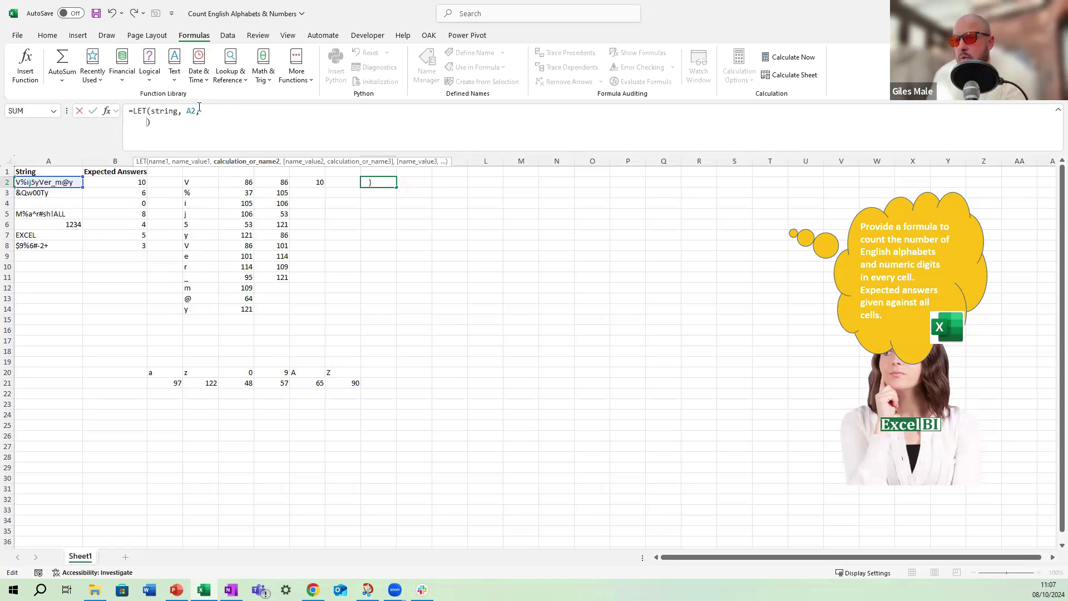
type("strong")
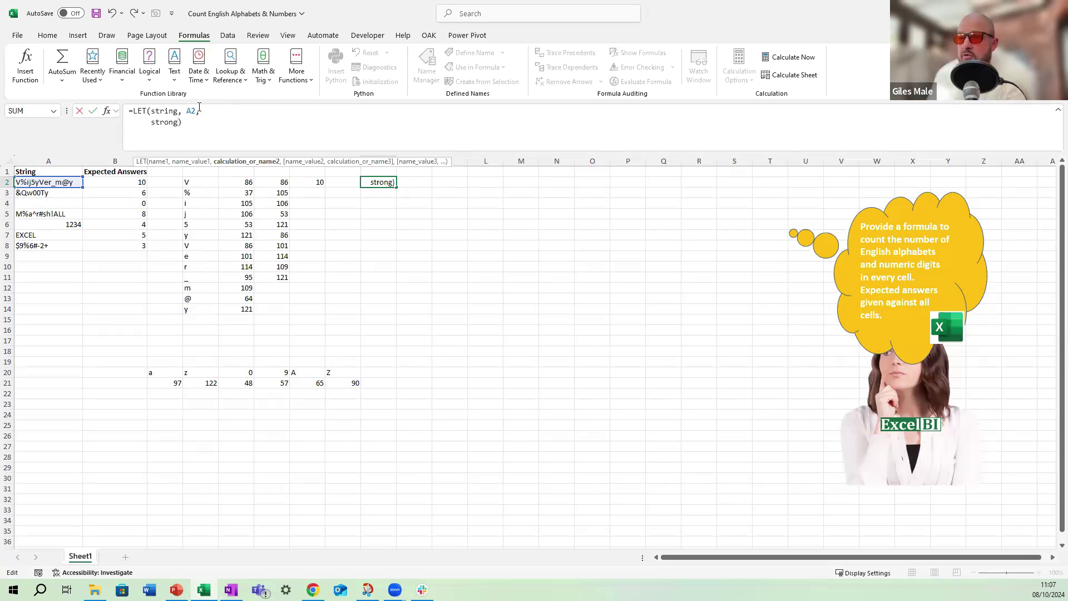
key("BackSpace")
key("BackSpace")
key("BackSpace")
type("ingsplit, MID(A2, SEQUENCE(LEN(A2)),1)")
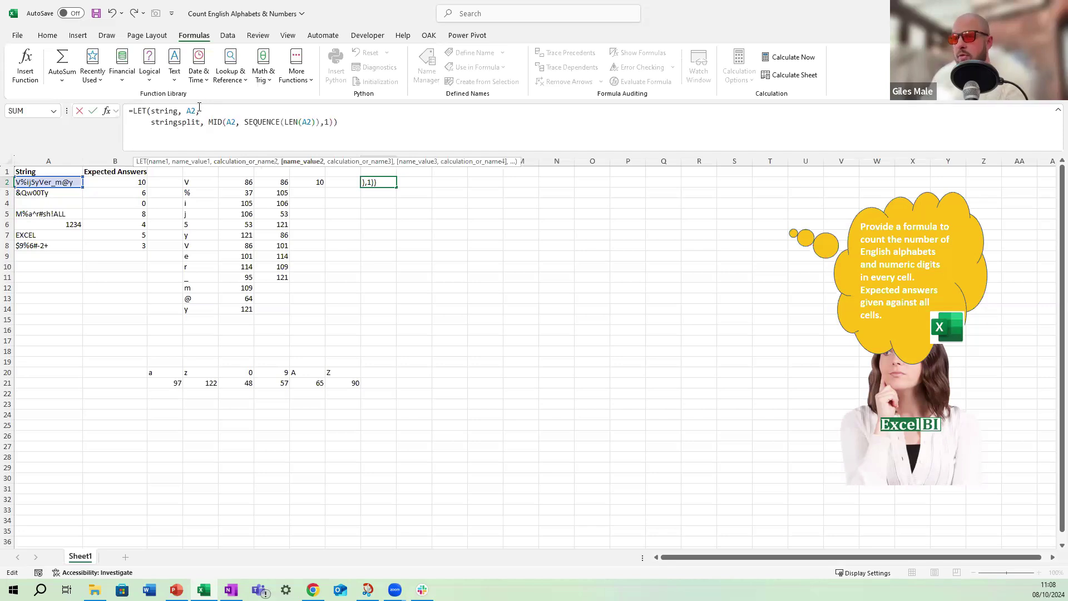
- Replace both A2 references inside the stringsplit MID expression with the variable string
left_click(236, 124)
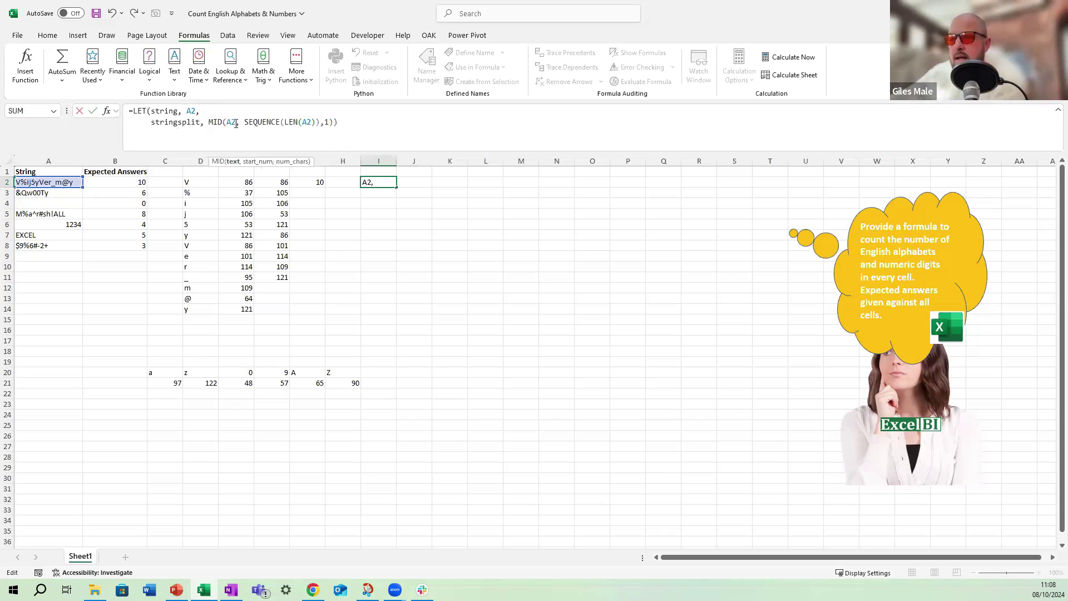
type("stri")
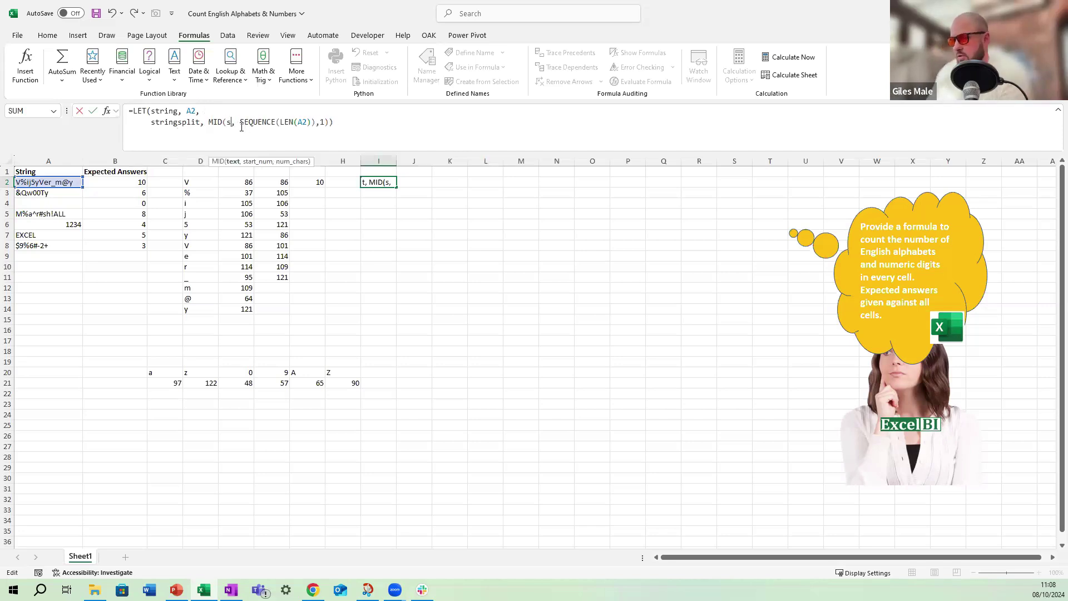
type("ng")
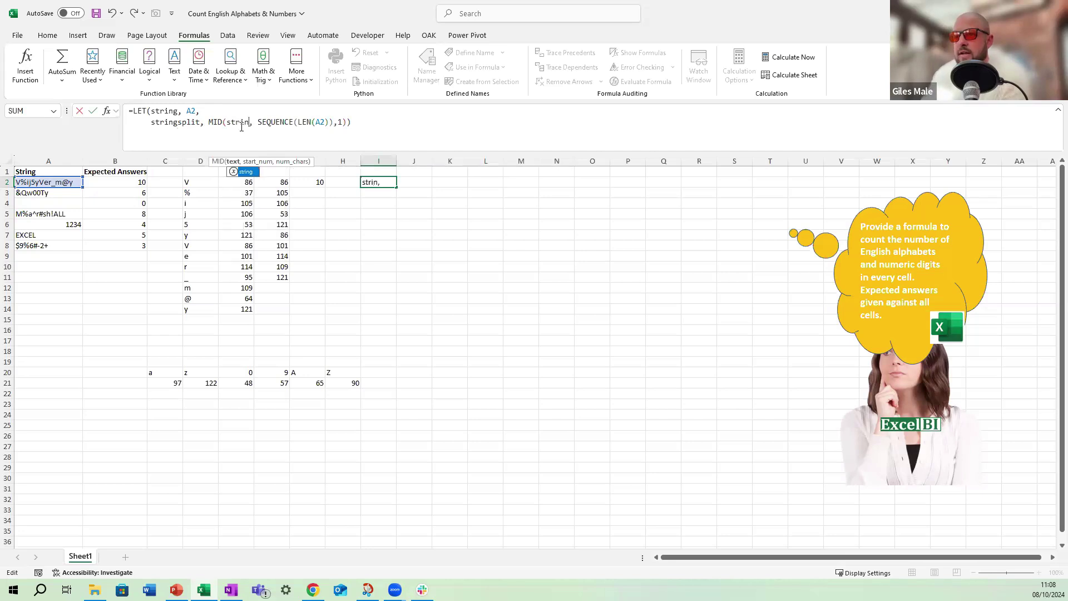
left_click(330, 122)
key("BackSpace")
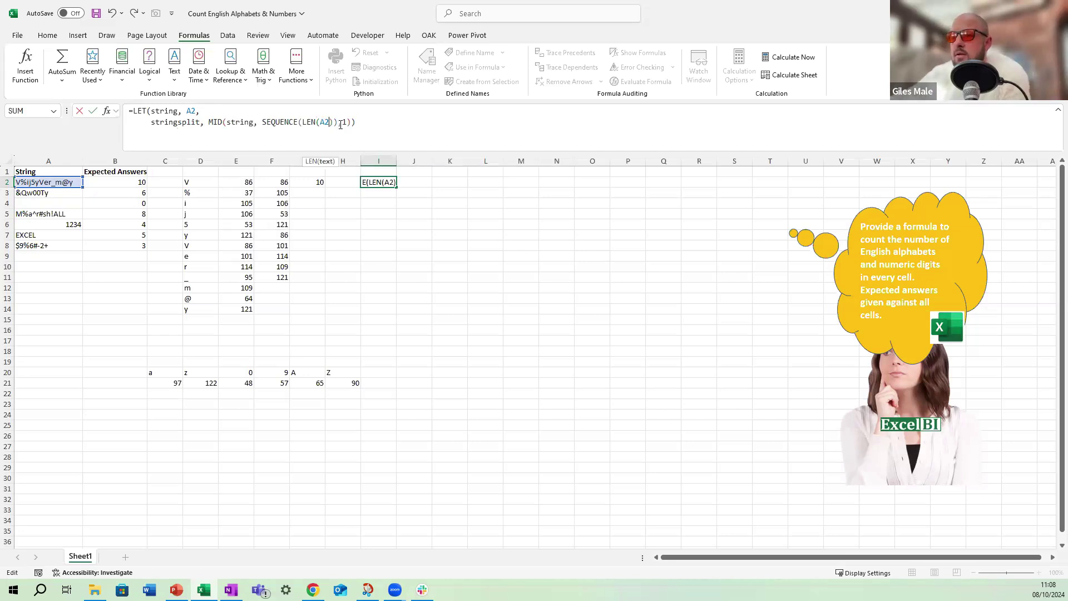
key("BackSpace")
type("string")
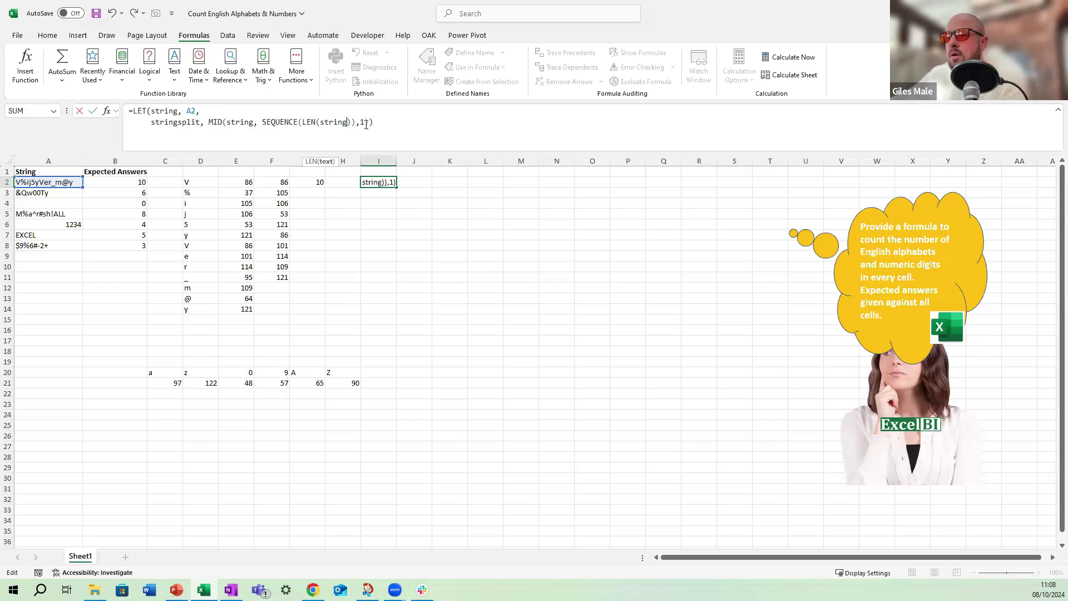
- Add stringsplit on a new line as the final argument of the LET formula and commit it in I2
left_click(384, 128)
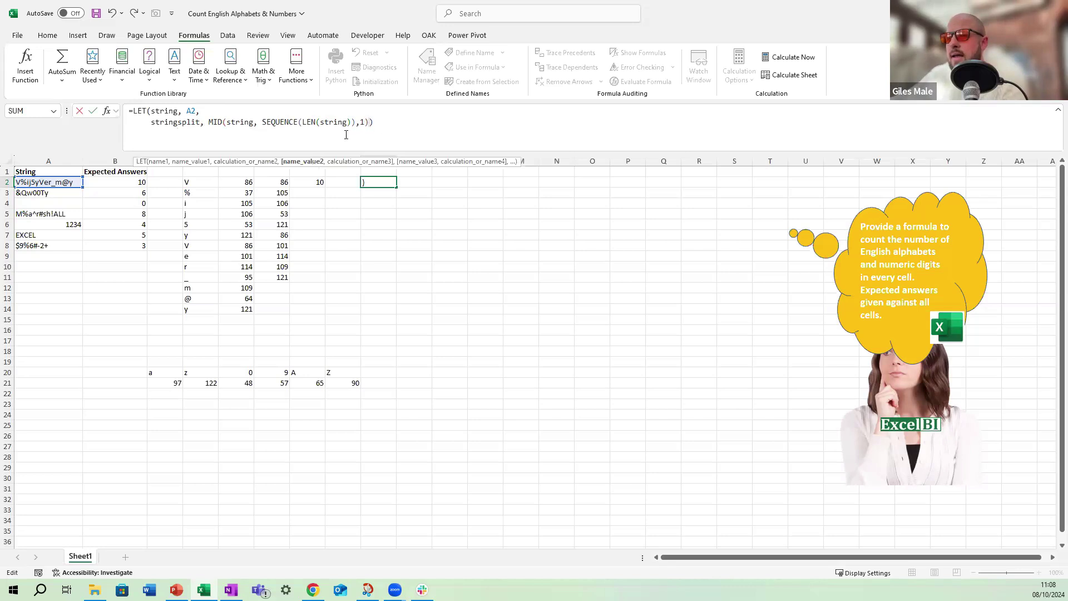
type(",,")
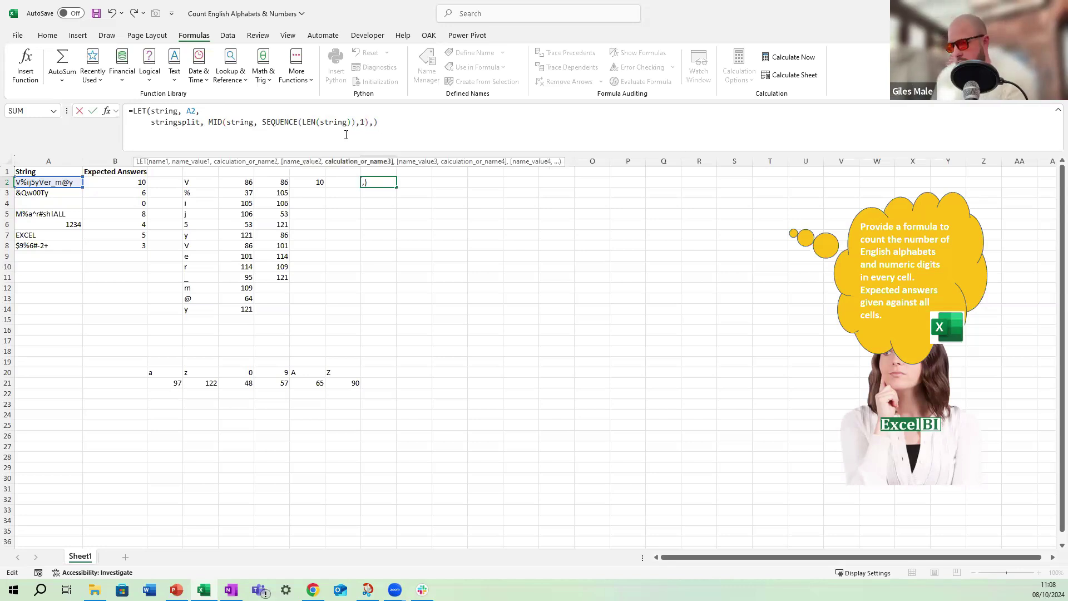
key("alt+Return")
type("string")
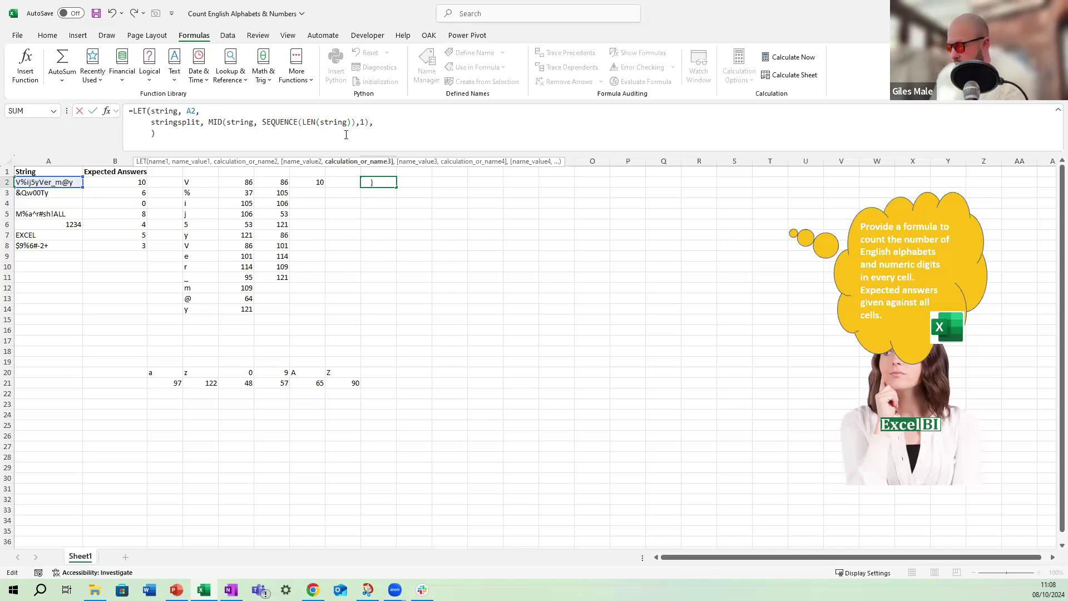
key("Tab")
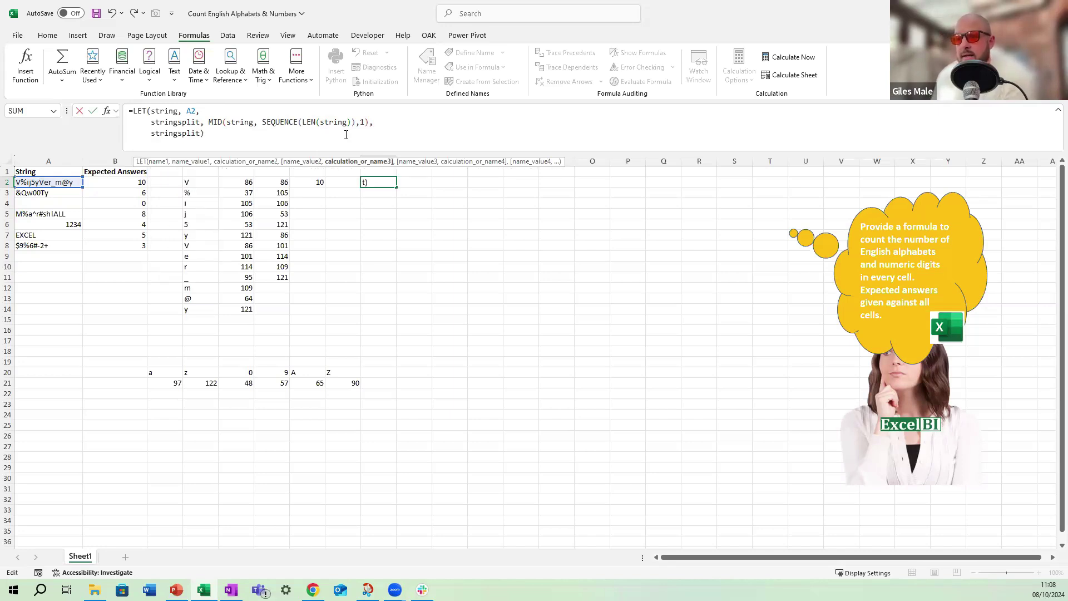
key("ctrl+Return")
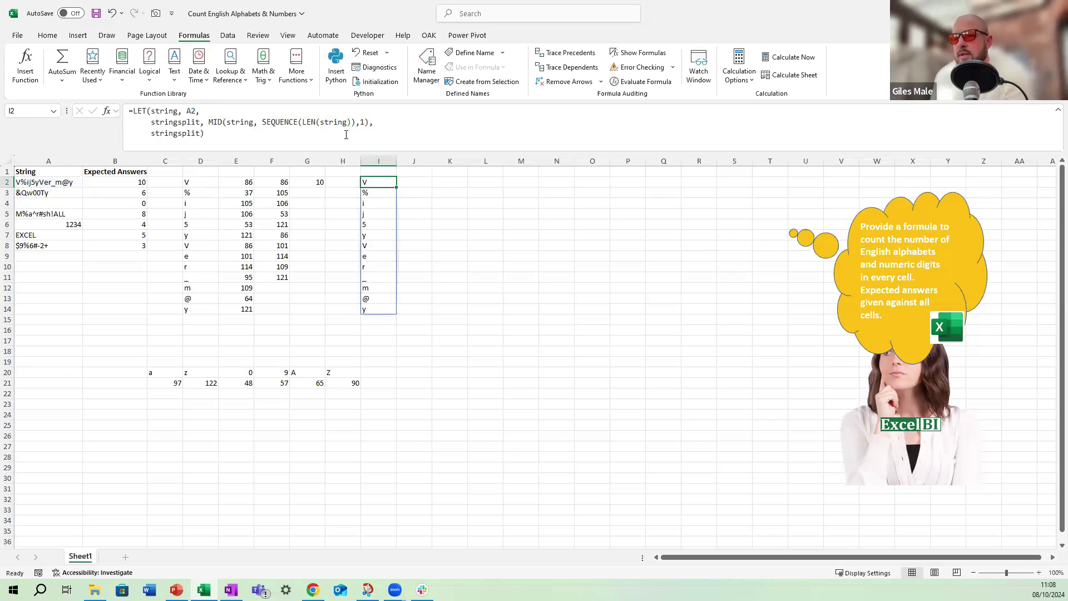
key("Left")
key("Left")
key("Left")
key("Left")
key("Left")
key("Right")
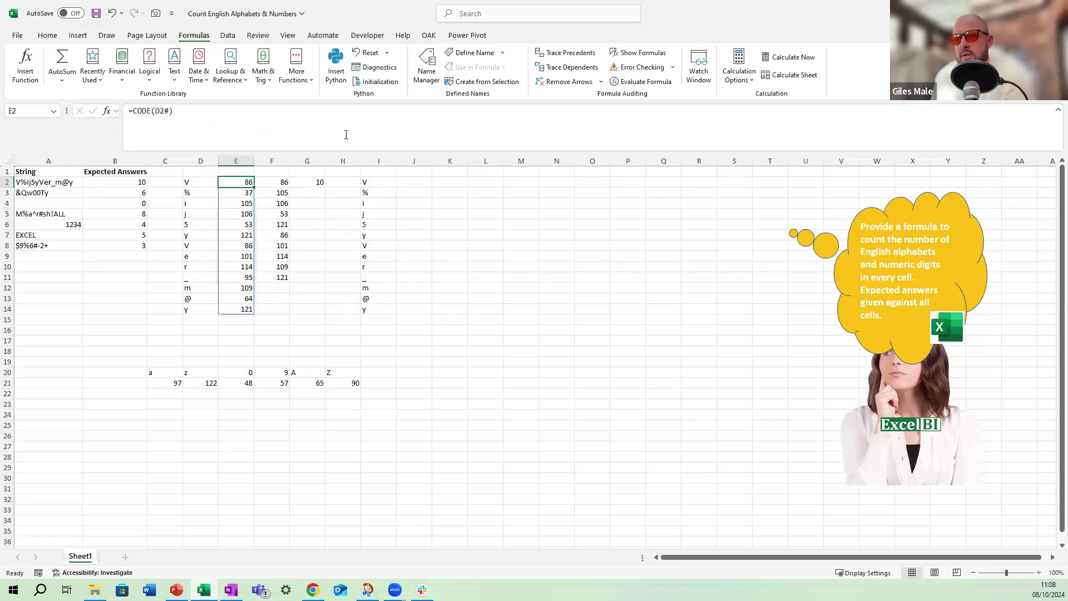
key("Right")
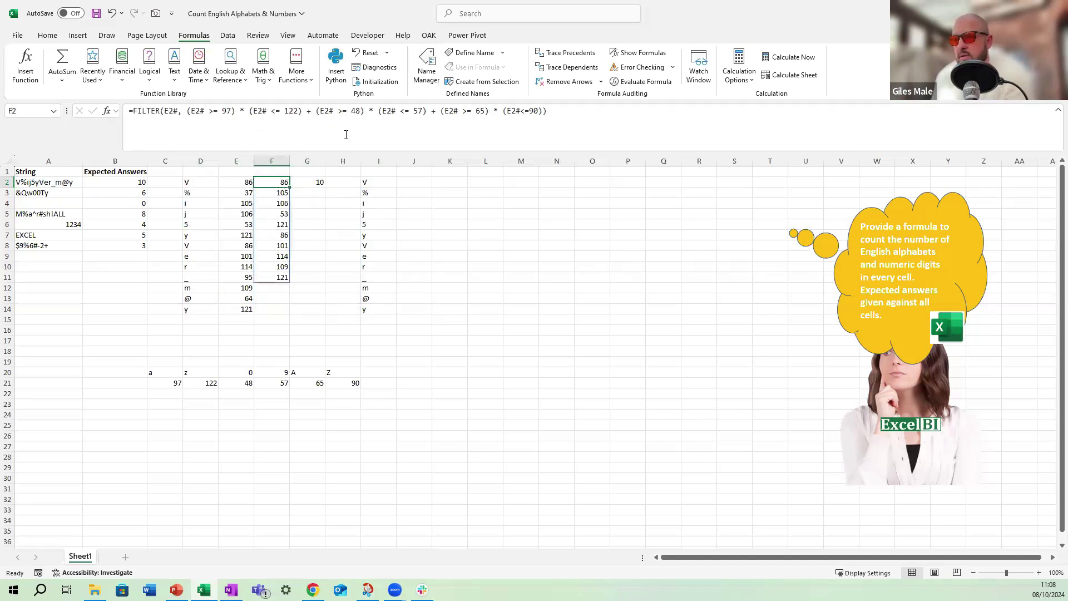
left_click_drag(550, 111, 133, 111)
type("MID(A2, SEQUENCE(LEN(A2)),1)")
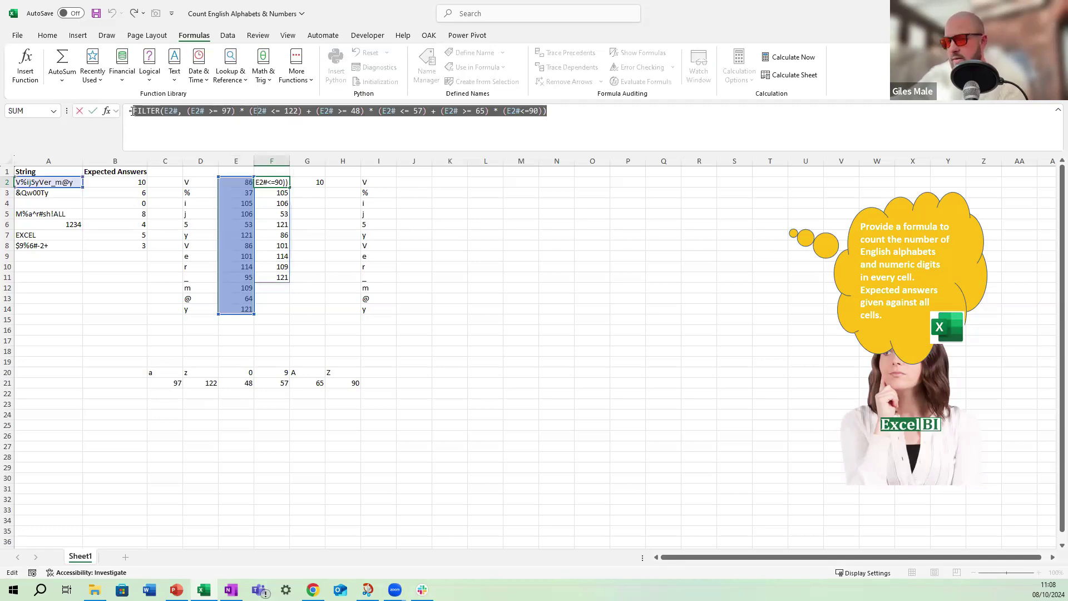
key("Escape")
key("ctrl+z")
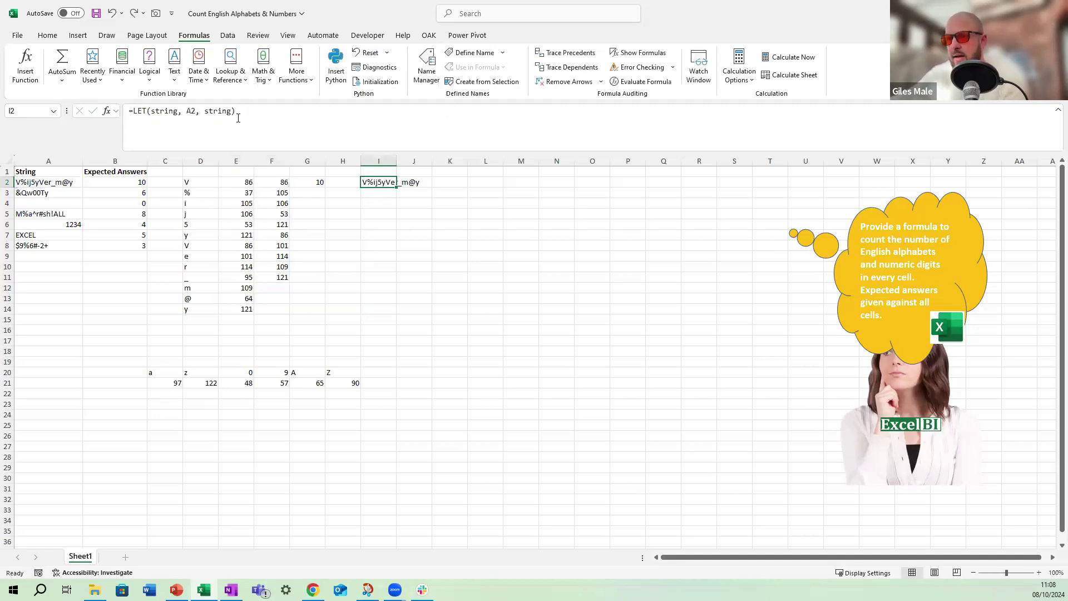
key("ctrl+y")
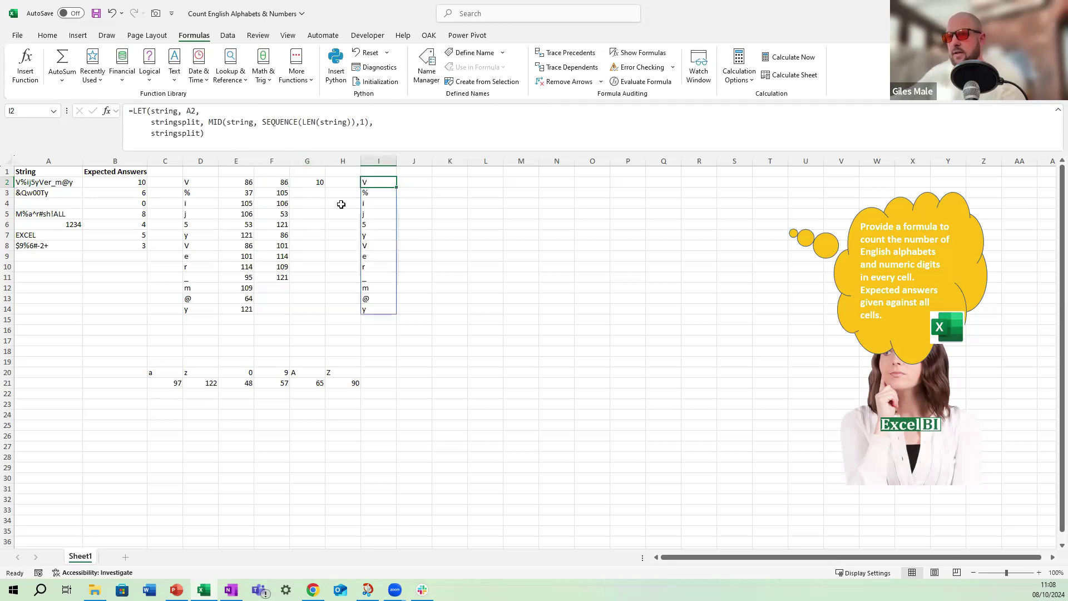
- Copy the FILTER expression without its equals sign from the formula in F2, leaving F2 unedited
left_click(282, 181)
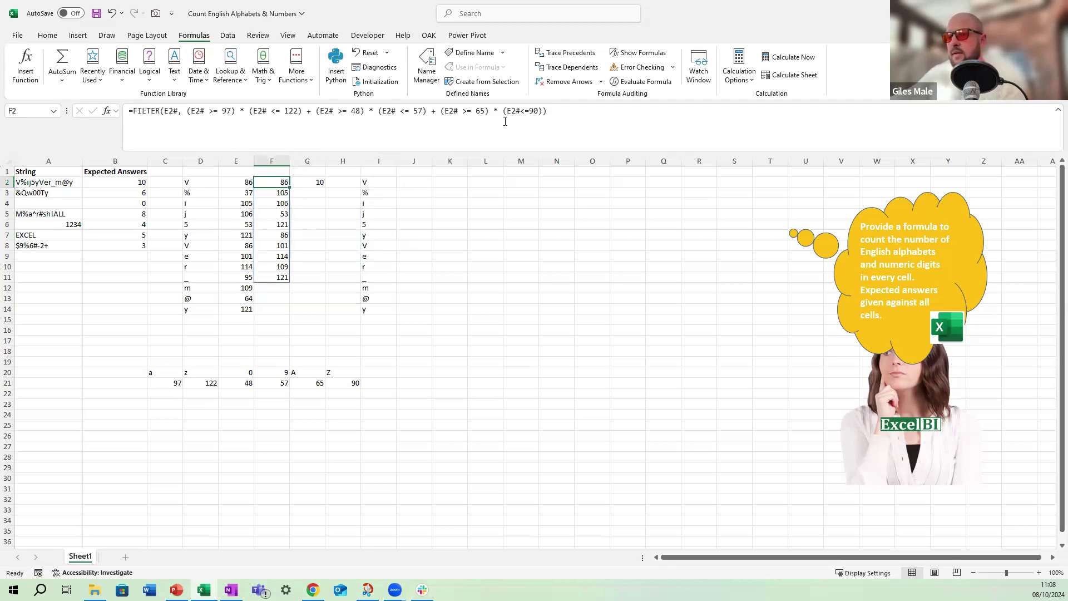
left_click_drag(546, 111, 134, 111)
key("Escape")
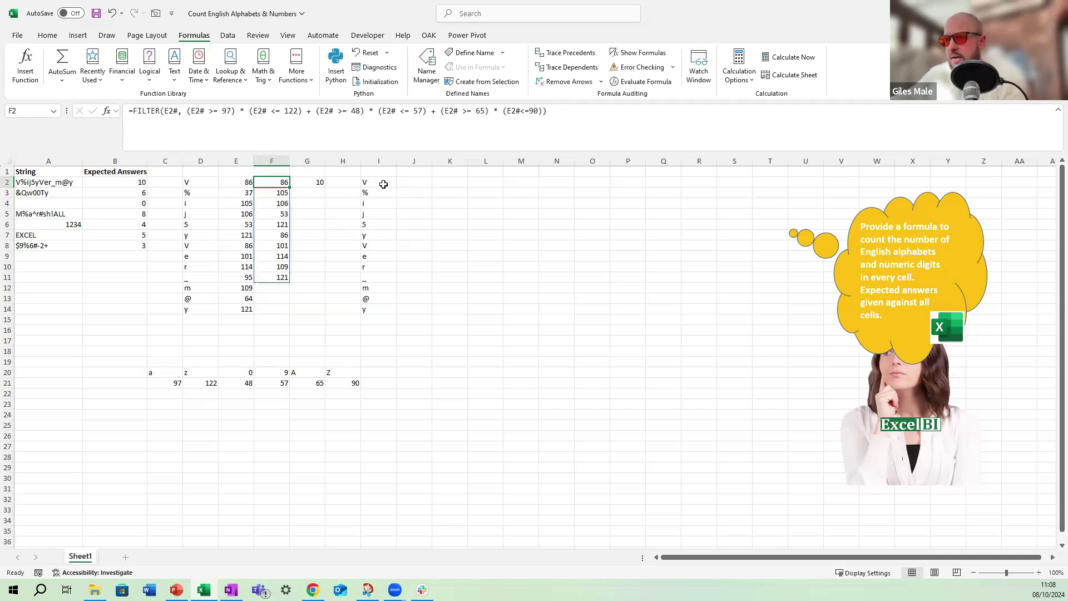
- Replace the final stringsplit argument in the I2 LET formula with a variable stringcode defined as CODE(stringsplit)
left_click(382, 182)
left_click(199, 133)
left_click_drag(199, 133, 150, 134)
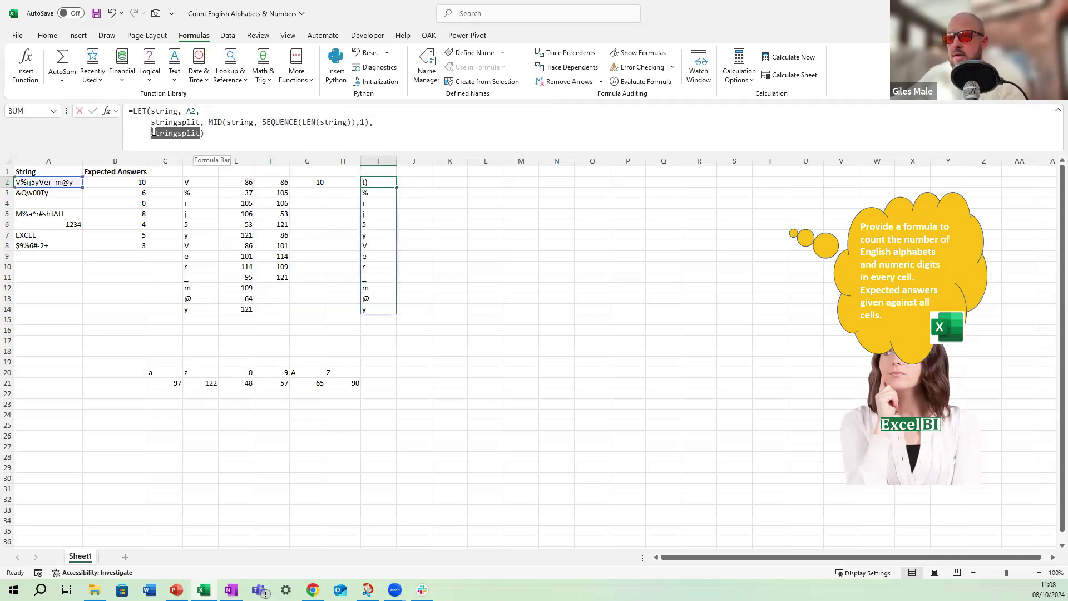
type("srting")
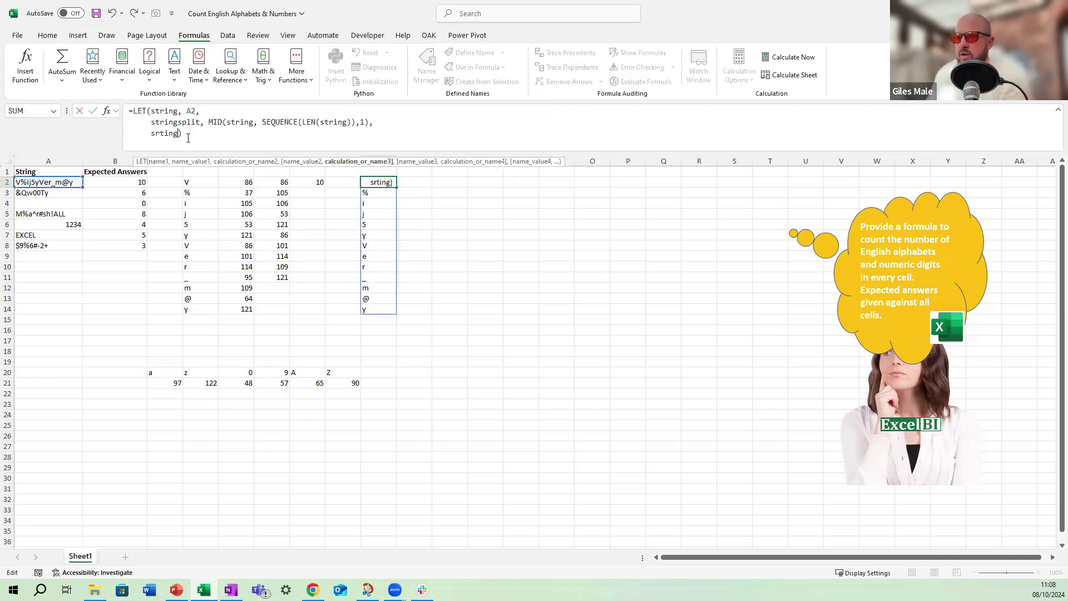
key("BackSpace")
key("BackSpace")
key("BackSpace")
key("BackSpace")
key("BackSpace")
type("tringcode")
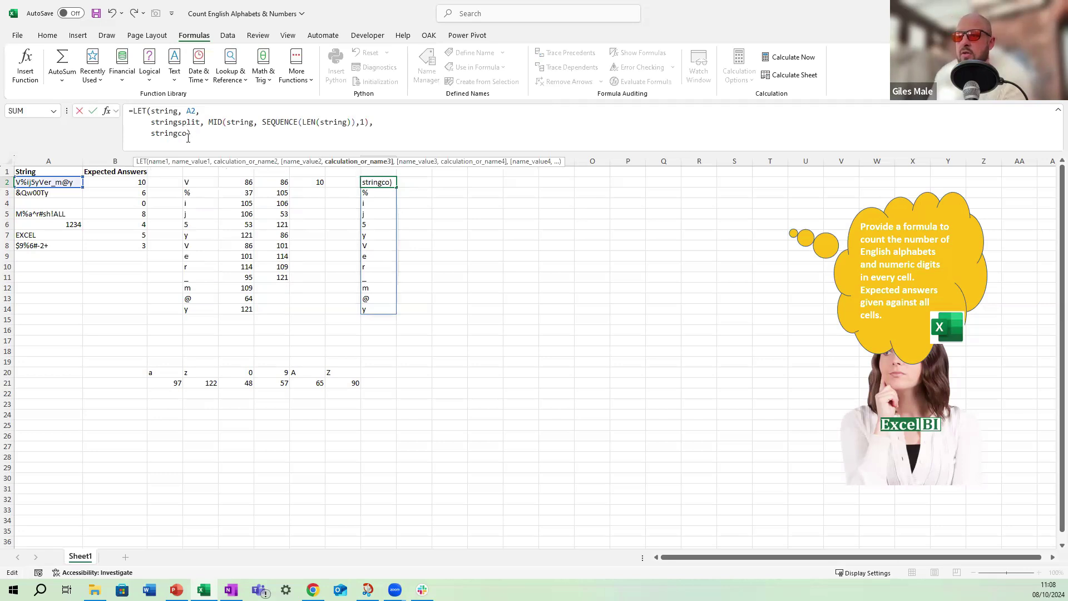
type(", ")
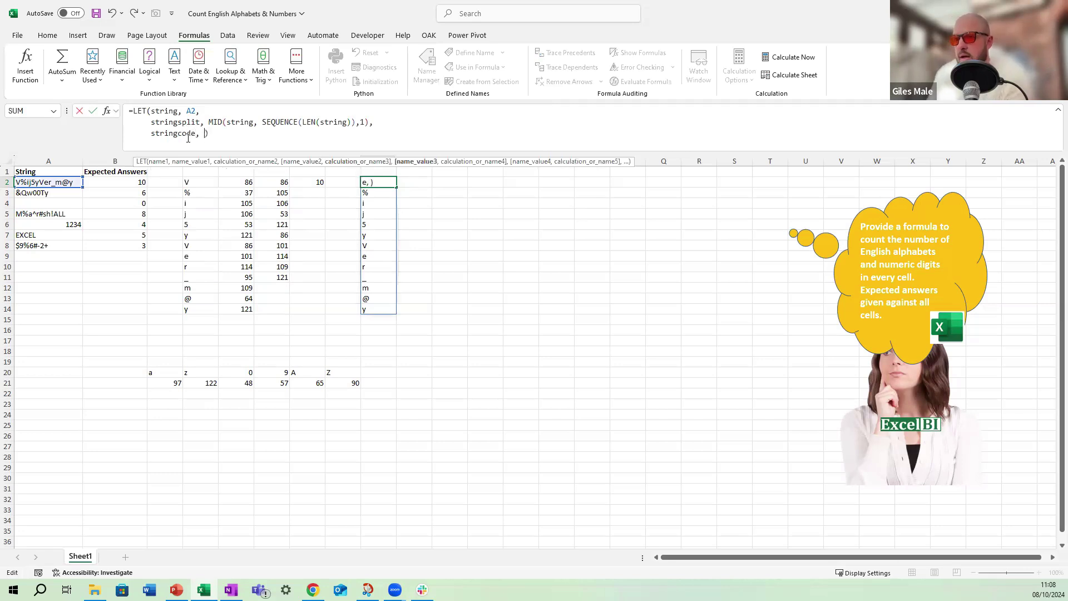
type("code")
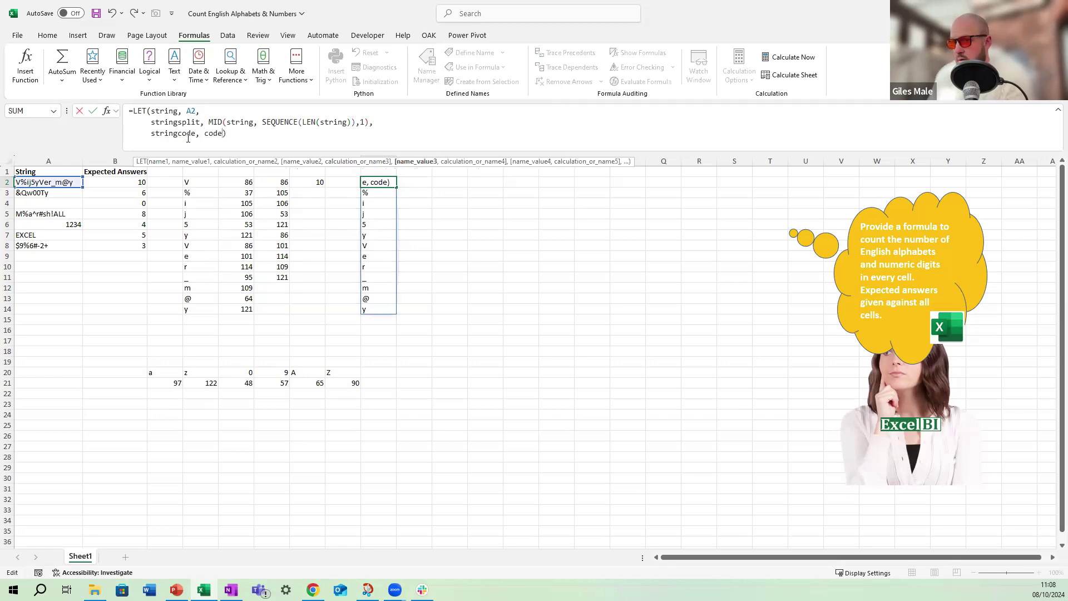
type("(")
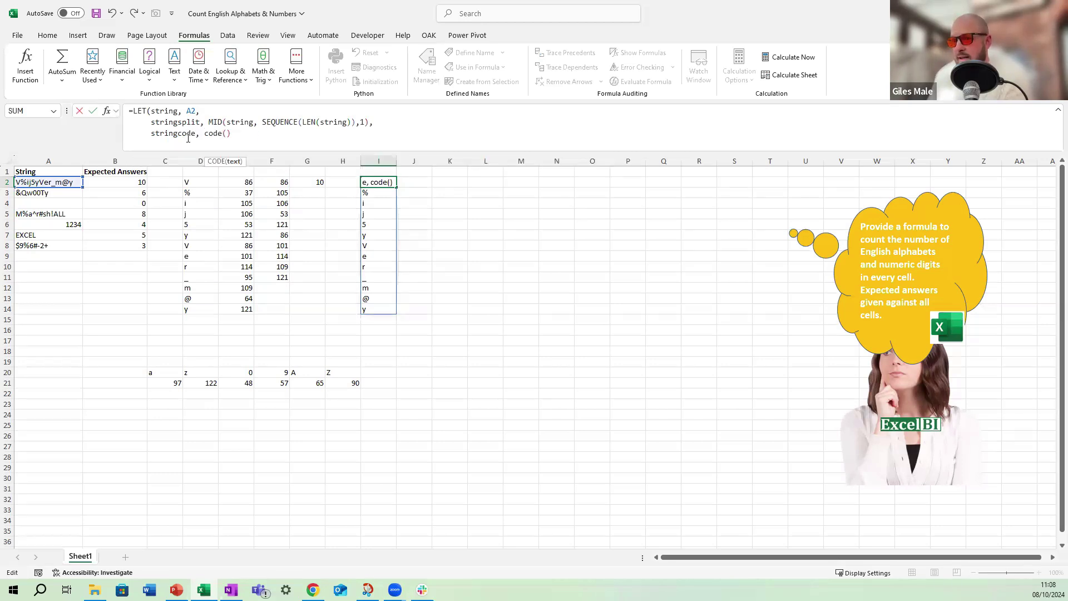
type("stringsplit")
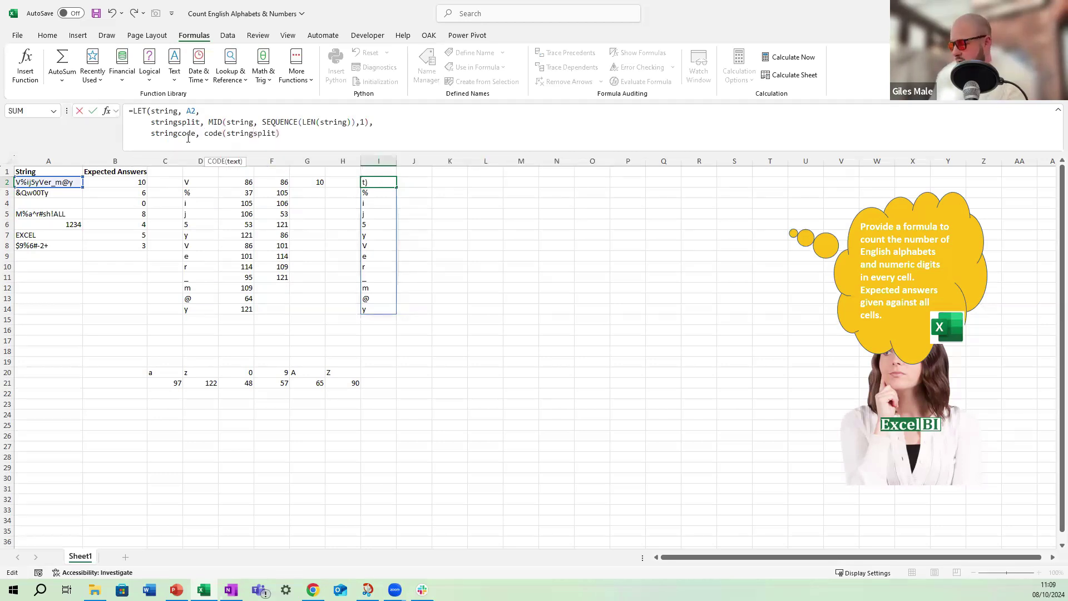
type("),")
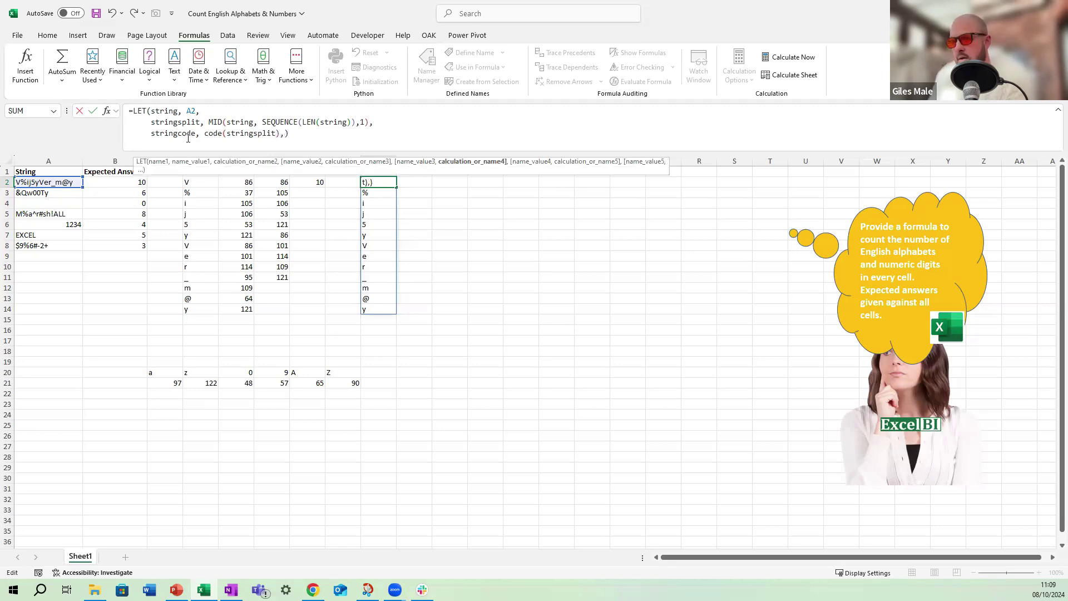
- Add stringsplit on a new line as the final argument after the stringcode definition and commit the formula
key("alt+Return")
type("strin")
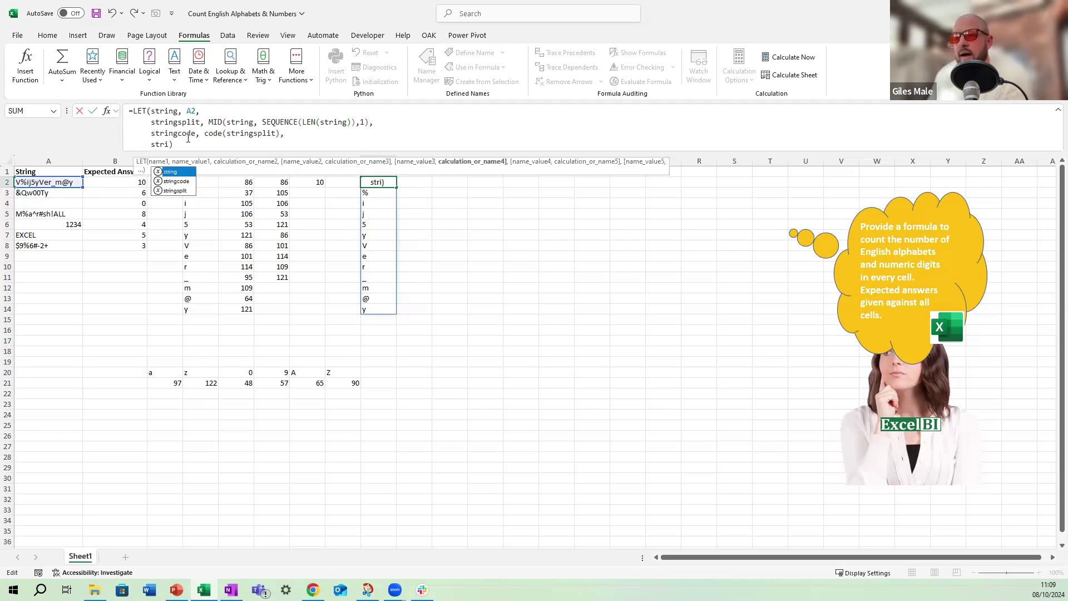
key("Down")
key("Down")
key("Tab")
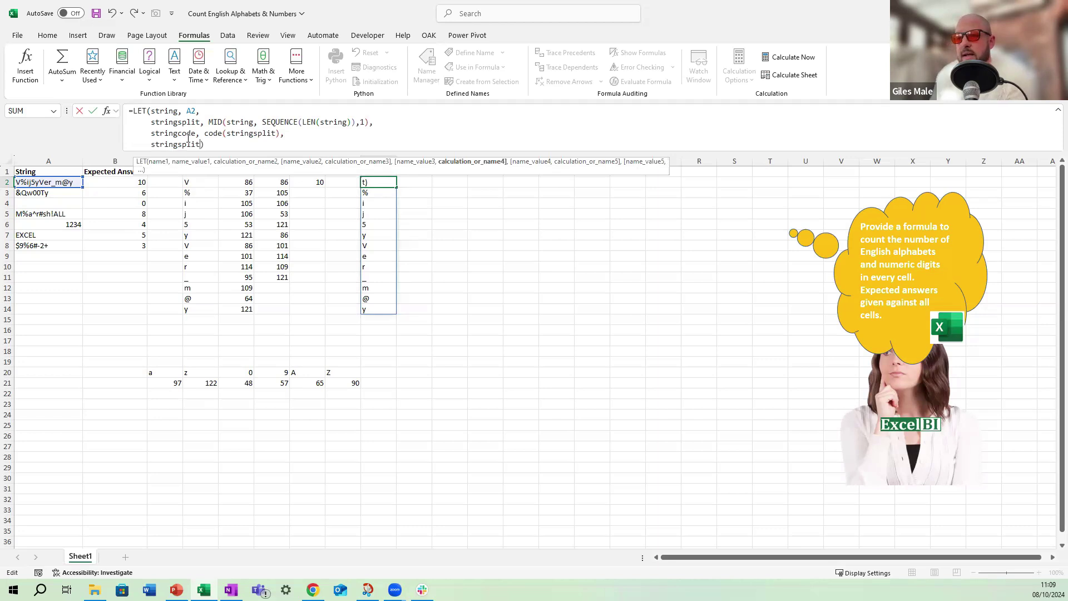
key("Return")
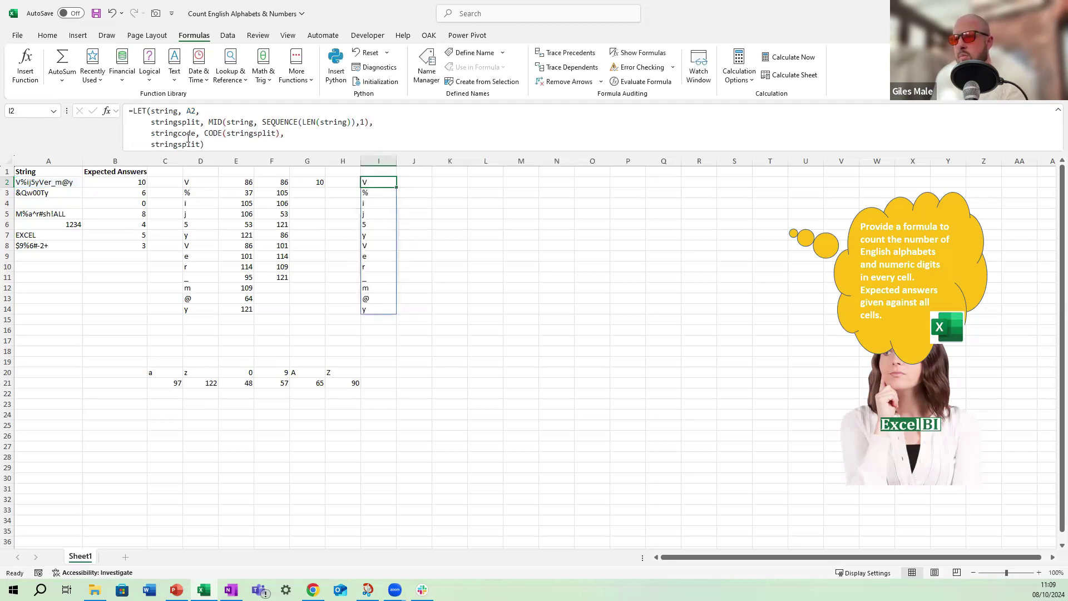
- Change the final argument of the LET formula in I2 to stringcode and commit it
key("F2")
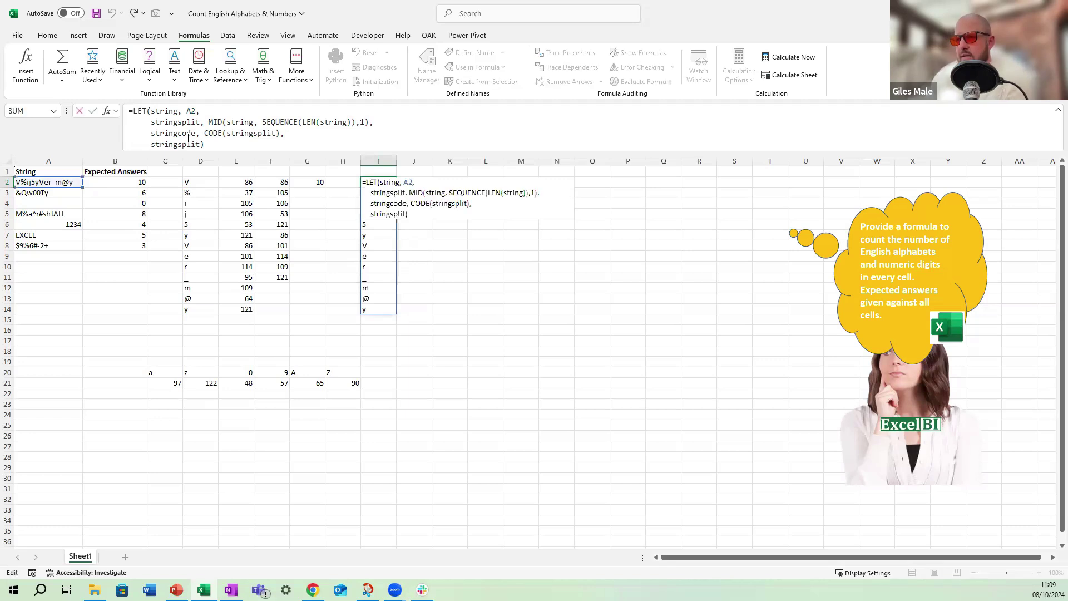
key("BackSpace")
key("BackSpace")
key("BackSpace")
key("BackSpace")
key("BackSpace")
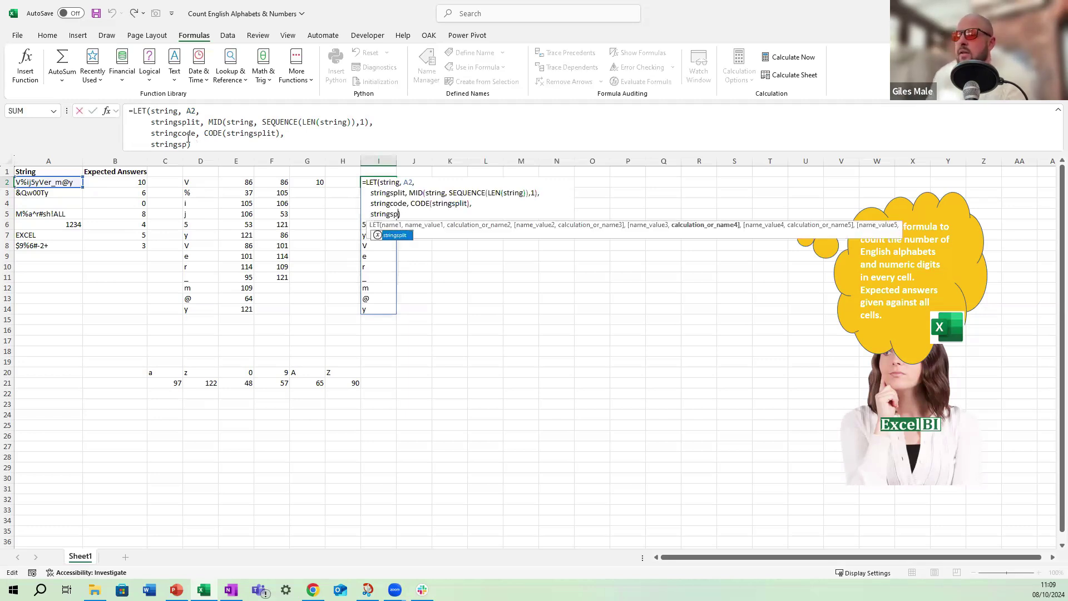
key("Down")
key("Tab")
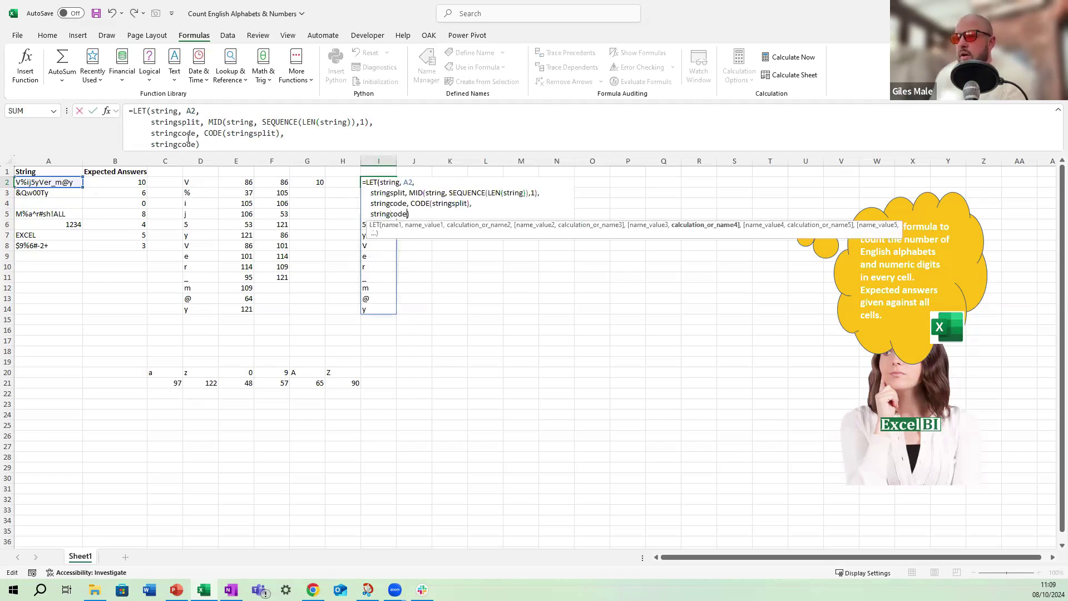
key("Return")
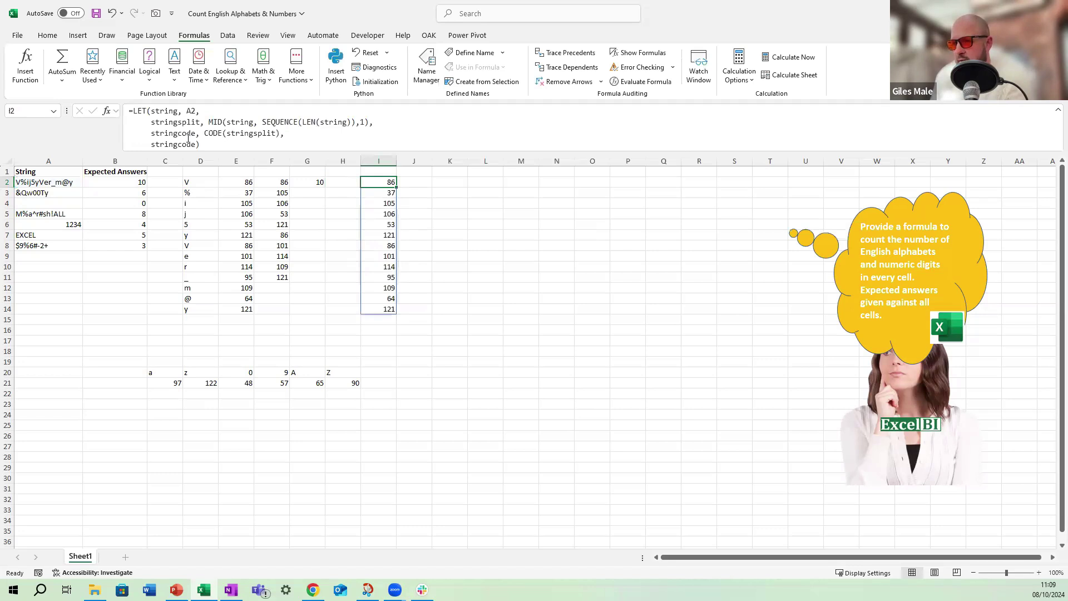
- Compare the character codes returned by the LET formula in I2 with the CODE helper results in E2
key("Left")
key("Left")
key("Left")
key("Left")
key("Right")
key("Right")
key("Right")
key("Right")
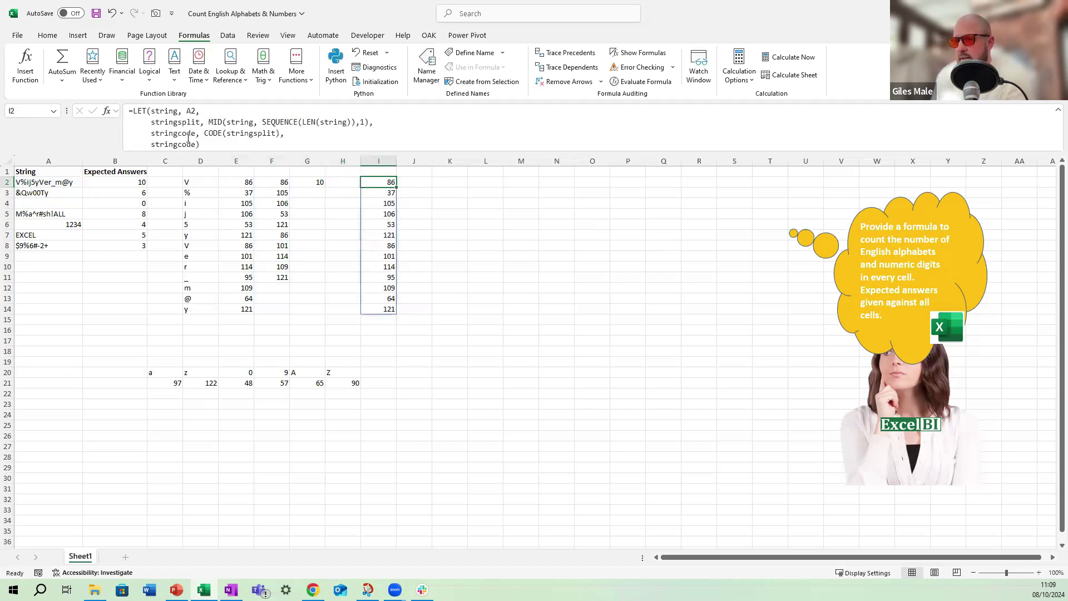
key("Left")
key("Left")
key("Left")
key("Left")
key("Right")
key("Right")
key("Right")
key("Right")
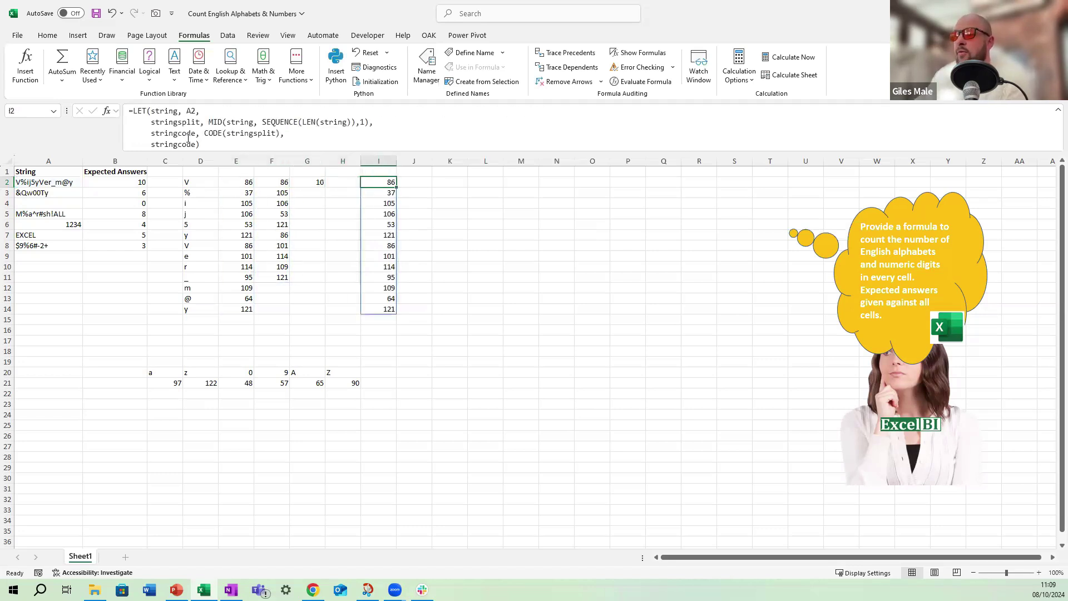
- Replace the final stringcode argument in I2 with a variable stringfilter defined as the FILTER expression copied from F2
left_click_drag(198, 145, 151, 145)
type("FILTER(E2#, (E2# >= 97) * (E2# <= 122) + (E2# >= 48) * (E2# <= 57) + (E2# >= 65) * (E2#<=90))")
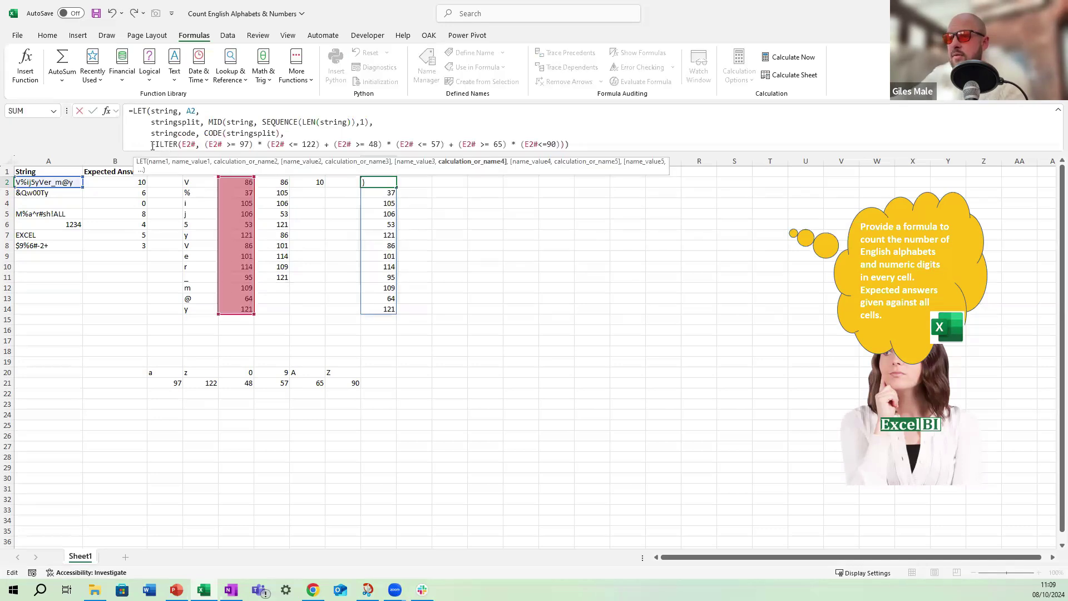
left_click(152, 145)
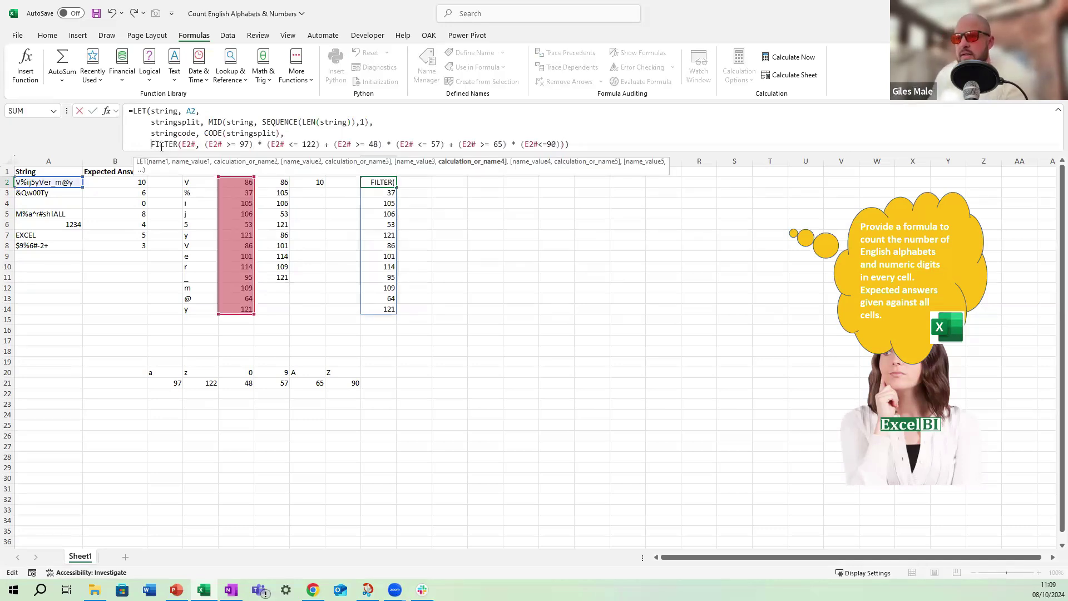
type("stringfilter,")
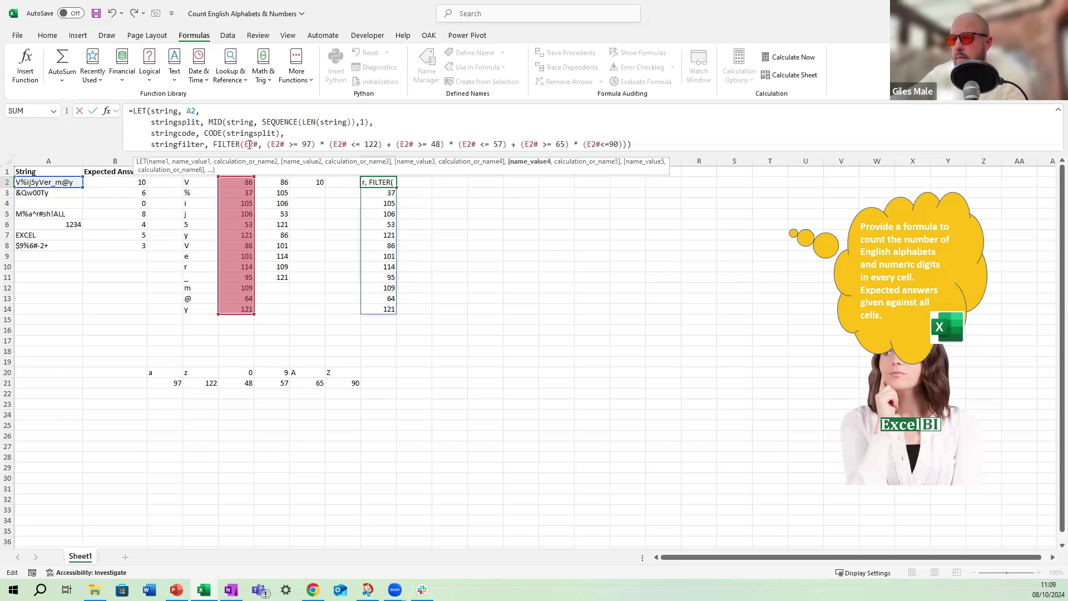
- Replace the E2# array argument of FILTER in the LET formula in I2 with stringcode, and select that name for reuse
left_click_drag(258, 144, 245, 145)
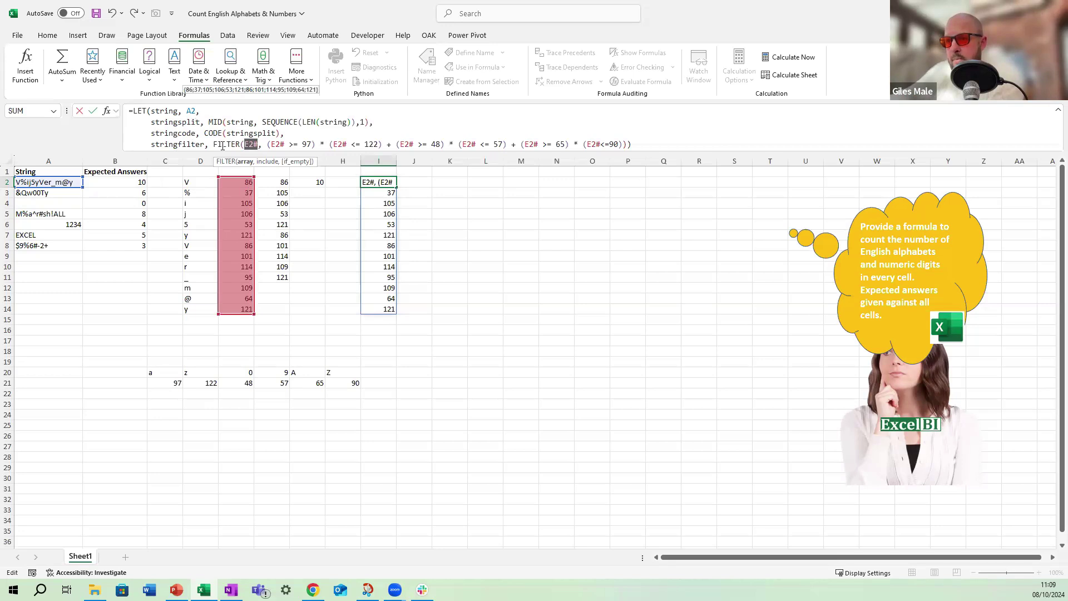
type("str")
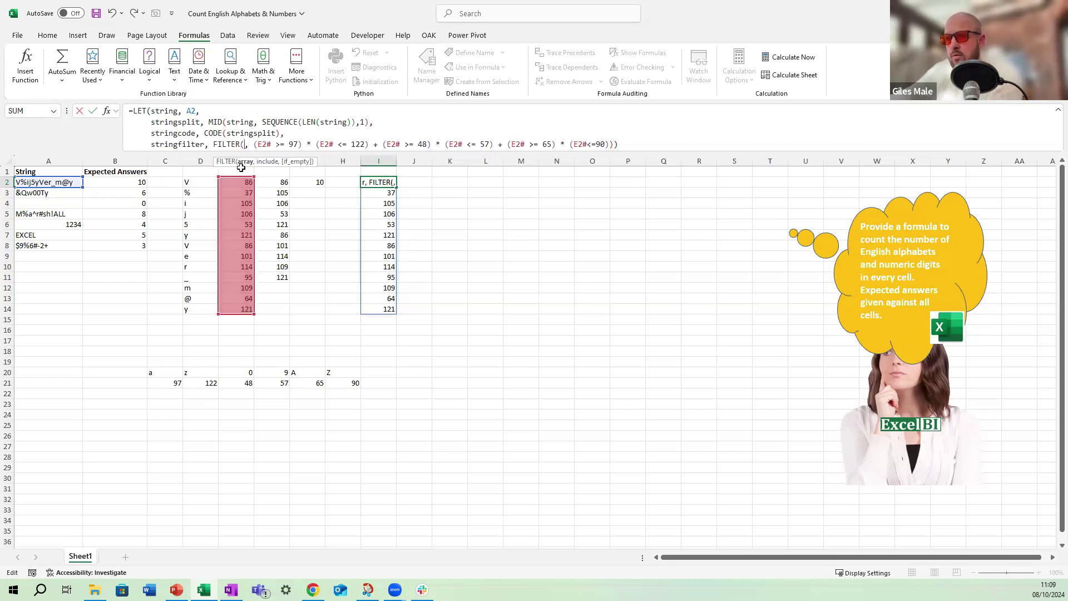
type("ing")
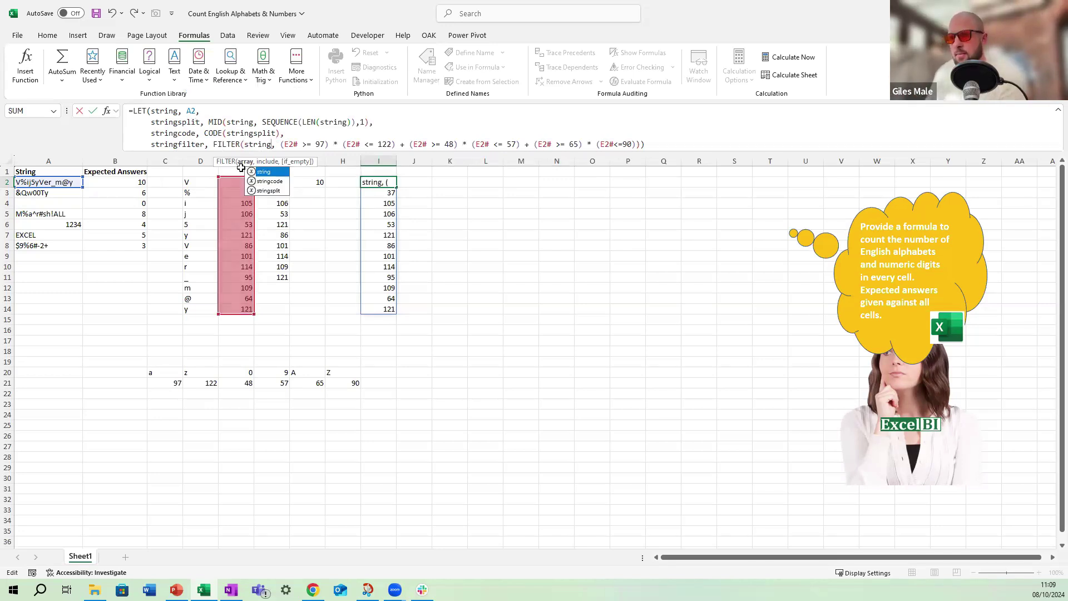
type("code")
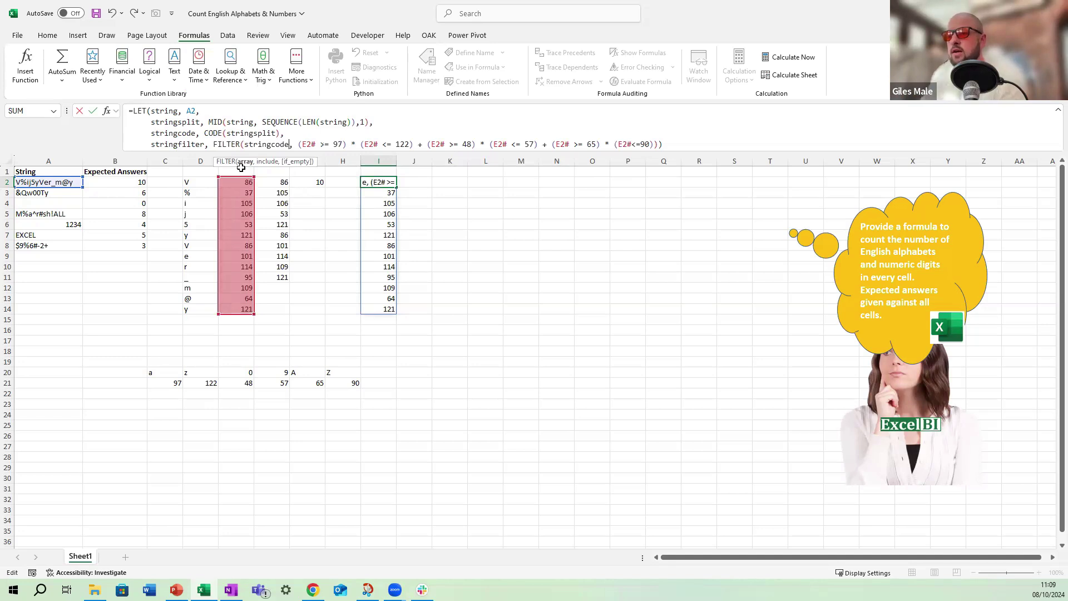
key("shift+Left")
key("shift+Left")
key("shift+Left")
key("shift+Left")
key("shift+Left")
key("shift+Left")
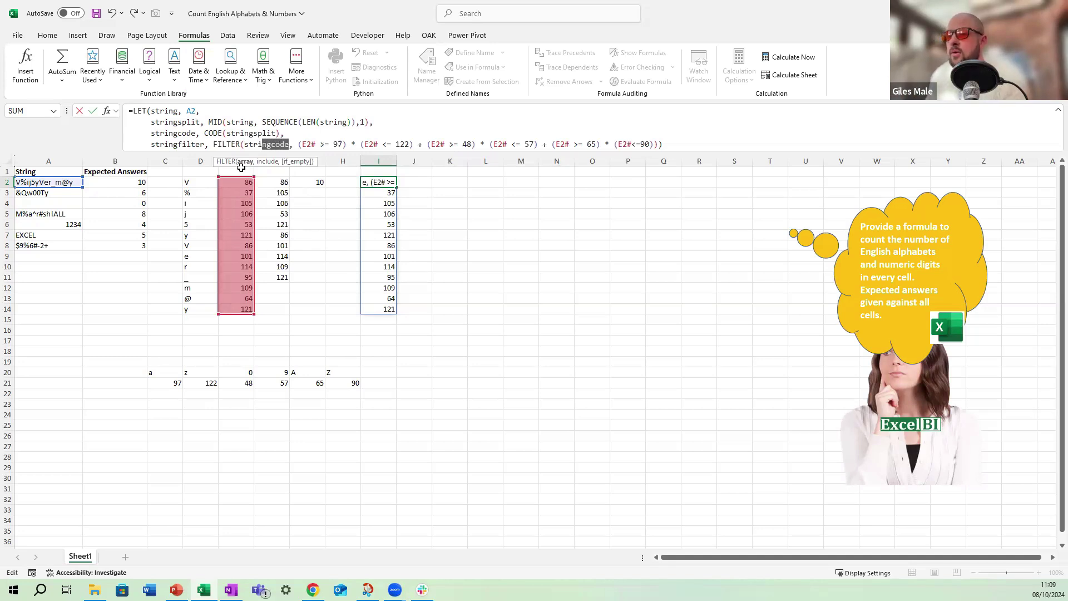
key("shift+Left")
key("shift+Left")
key("shift+Left")
key("shift+Left")
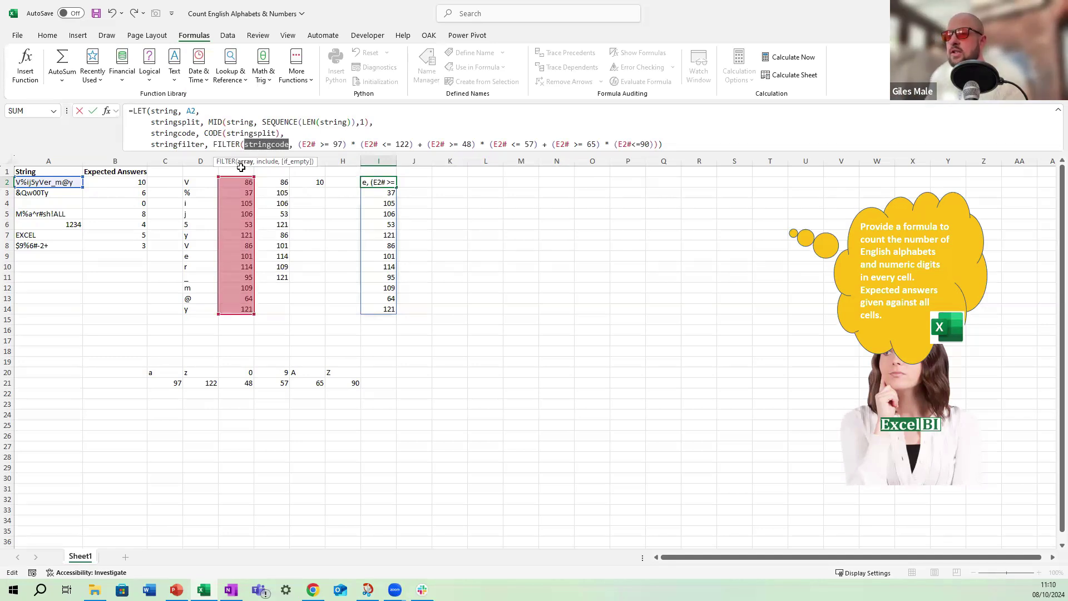
- Replace E2# with stringcode in the lowercase-letter conditions of the FILTER expression, >= 97 and <= 122
left_click(316, 144)
double_click(315, 145)
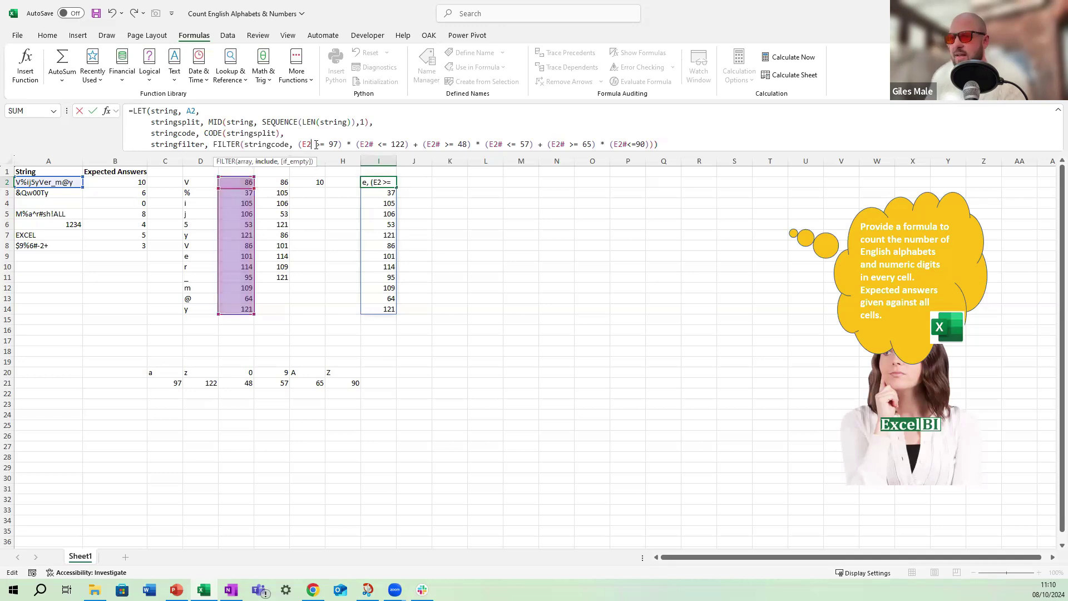
type("stringcode")
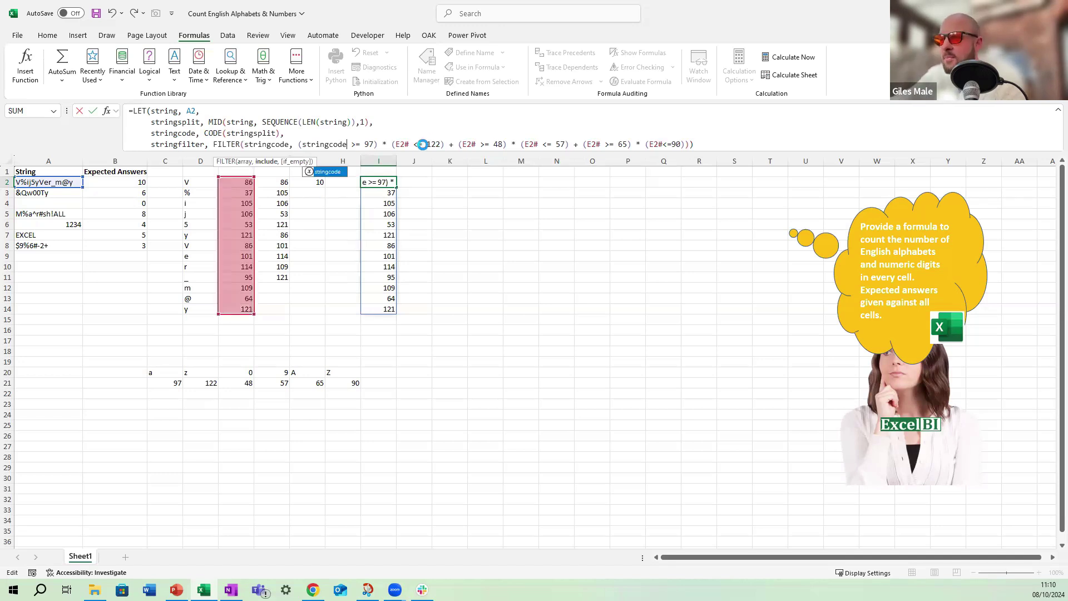
left_click(412, 146)
double_click(411, 146)
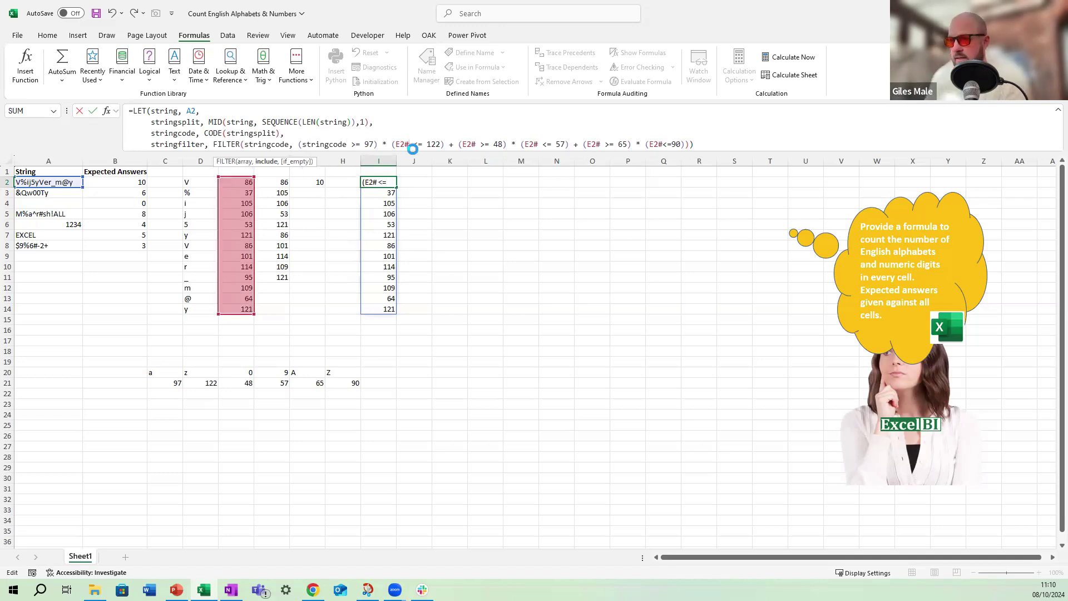
type("stringcode")
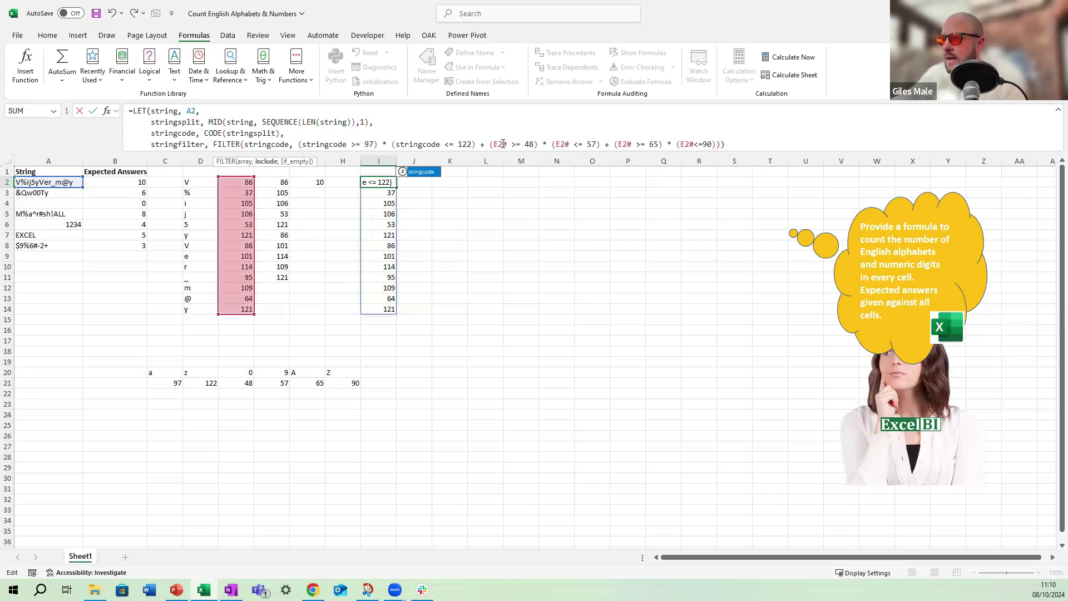
- Replace E2# with stringcode in the digit conditions of the FILTER expression, >= 48 and <= 57
left_click(511, 145)
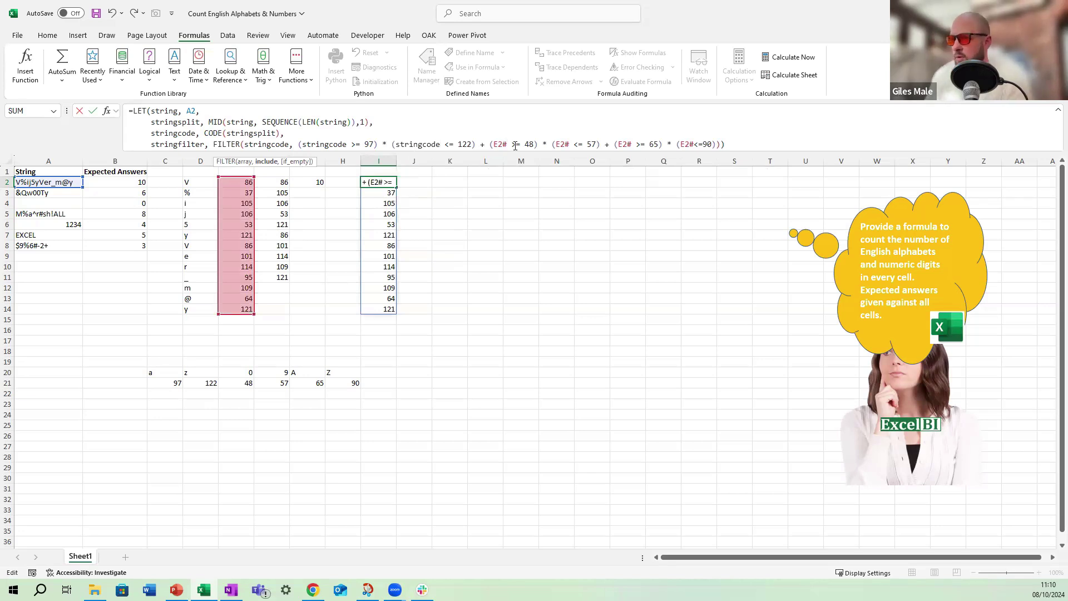
key("BackSpace")
key("BackSpace")
key("BackSpace")
type("stringcode")
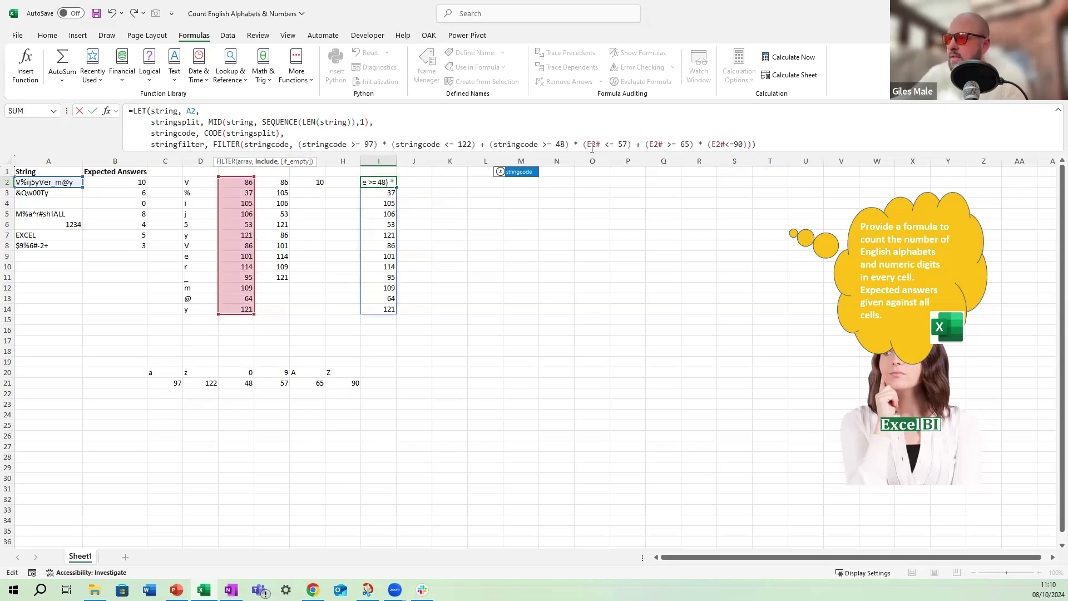
left_click(599, 146)
key("BackSpace")
key("BackSpace")
key("BackSpace")
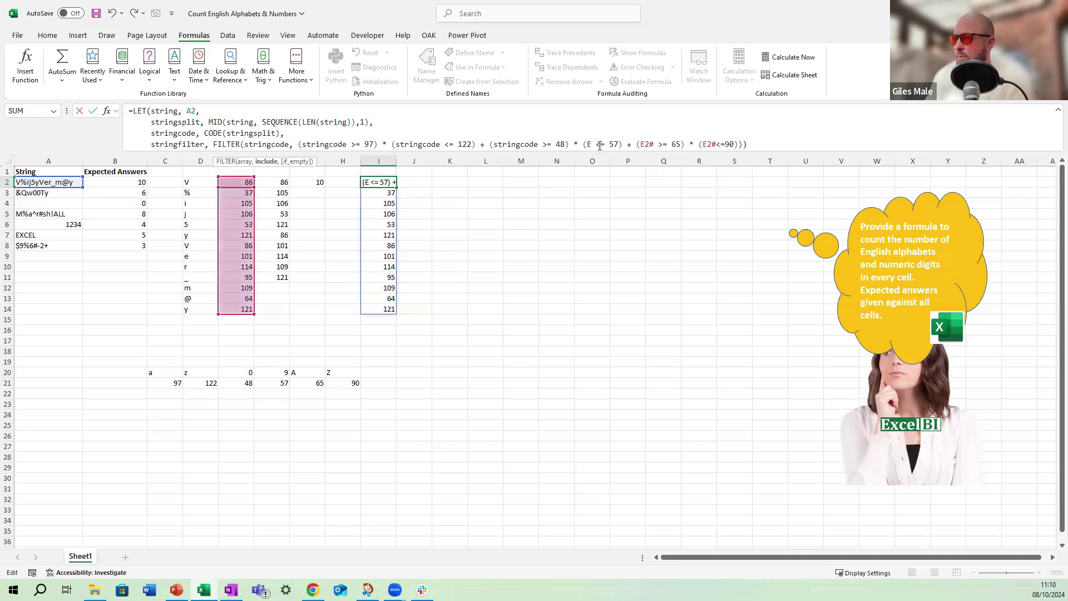
type("stringcode")
- Replace E2# with stringcode in the uppercase-letter conditions of the FILTER expression, >= 65 and <= 90
left_click(692, 144)
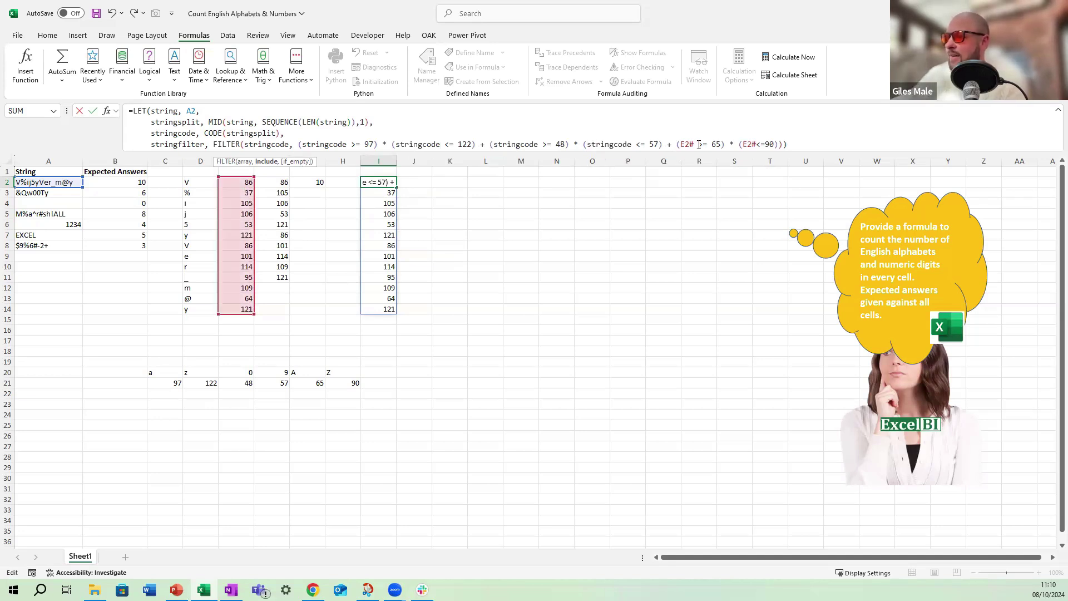
key("BackSpace")
key("BackSpace")
key("BackSpace")
type("stringcode")
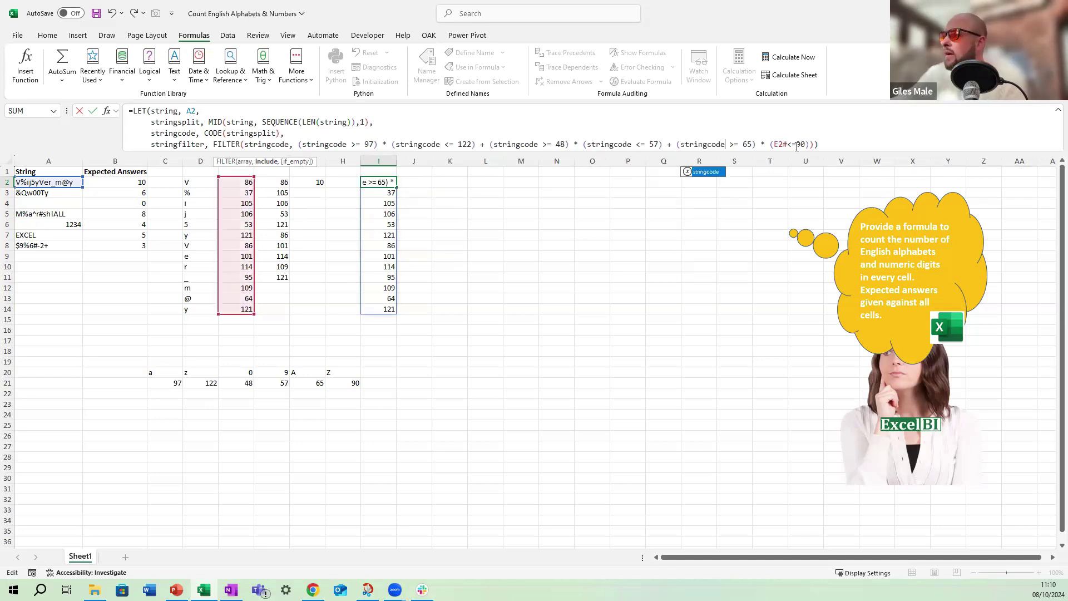
left_click(790, 144)
key("BackSpace")
key("BackSpace")
key("BackSpace")
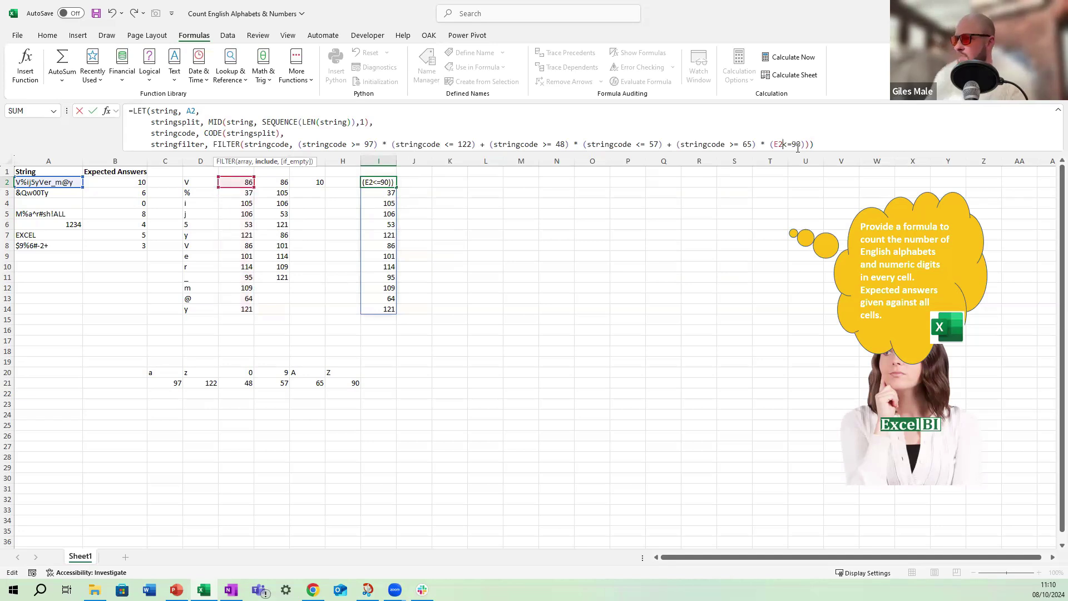
type("stringcode")
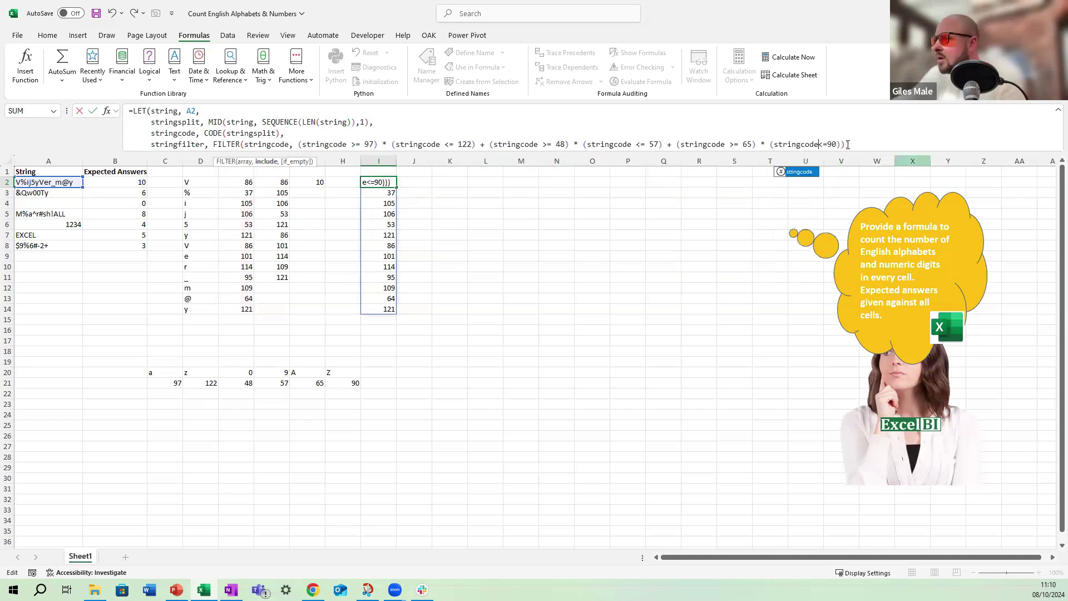
- Add stringfilter on a new line as the final argument of the LET formula in I2 and commit it
left_click(845, 144)
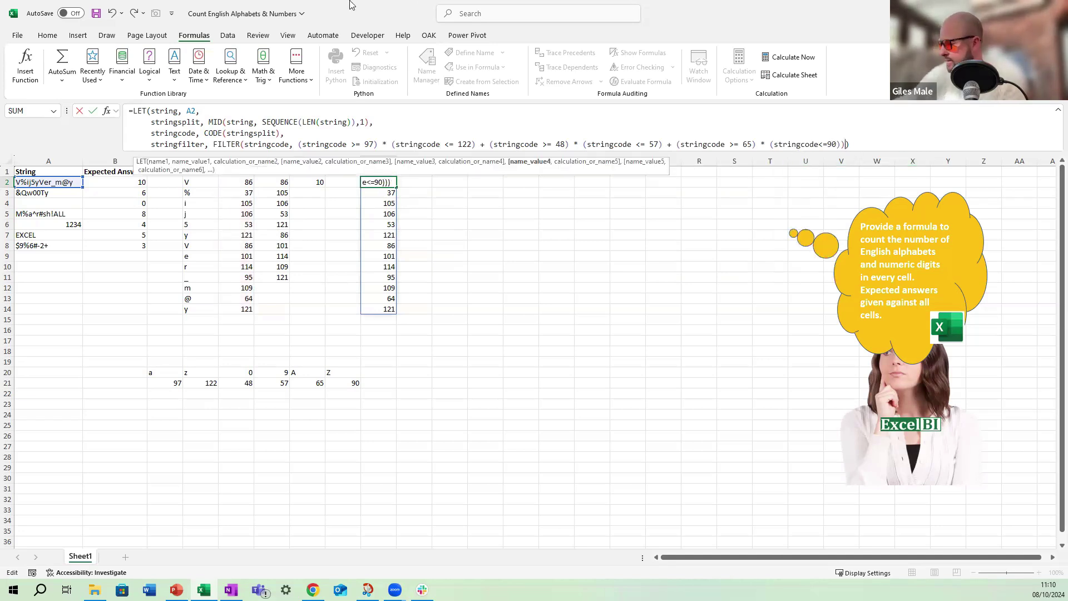
type(",")
key("alt+Return")
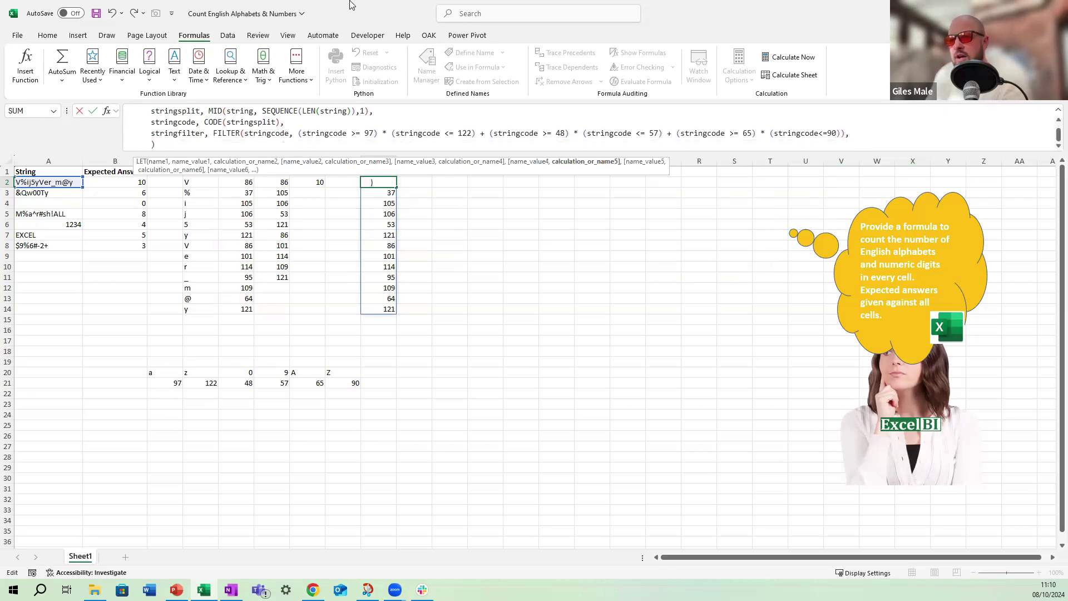
type("string")
key("Down")
key("Down")
key("Tab")
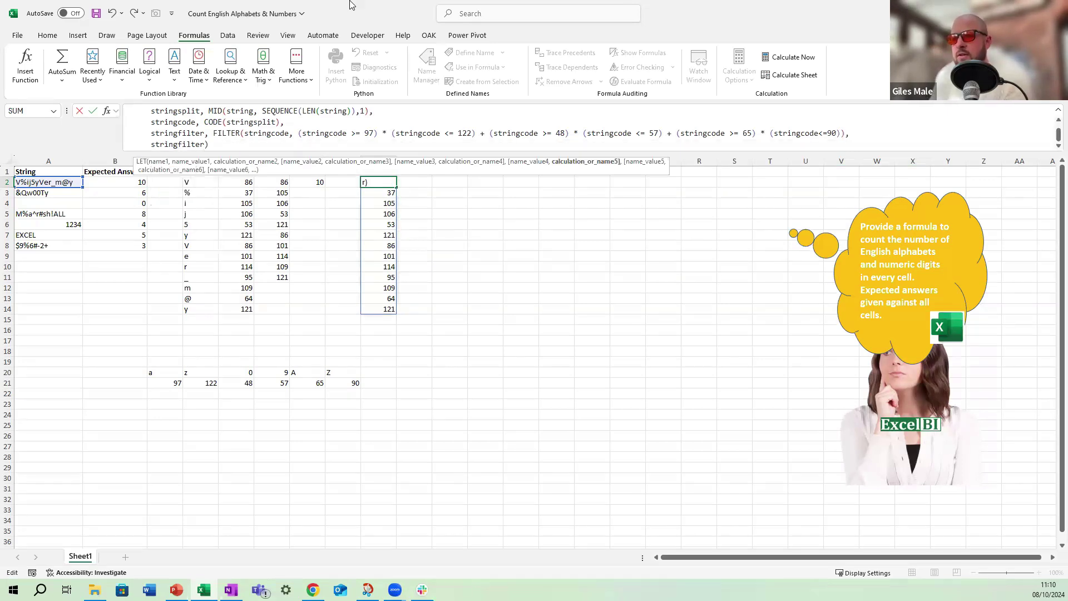
key("ctrl+Return")
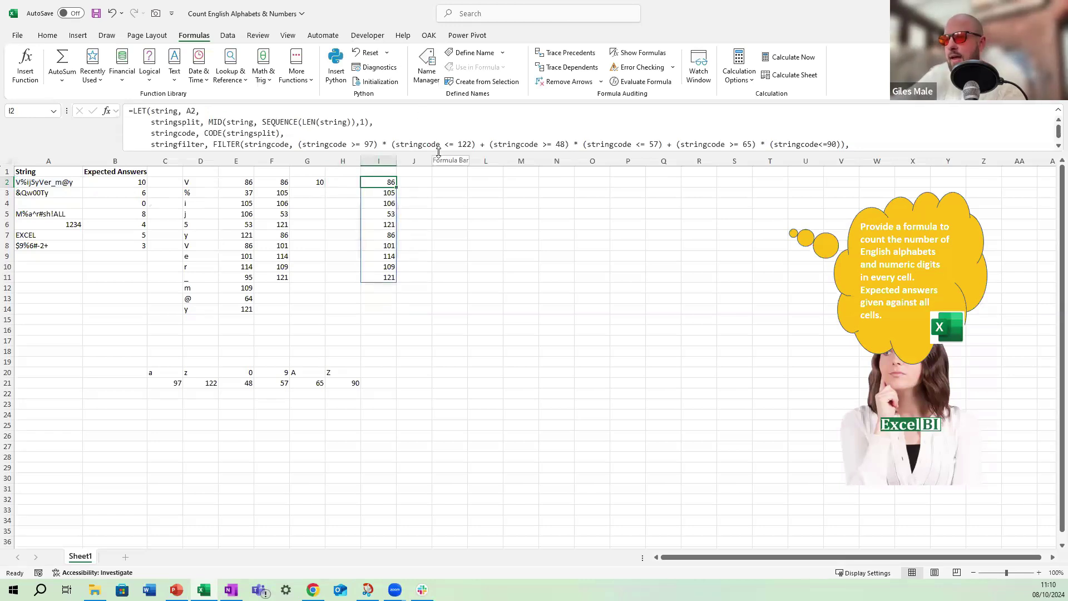
- Enlarge the formula bar and delete the final stringfilter argument from the LET formula in I2
left_click_drag(438, 152, 444, 185)
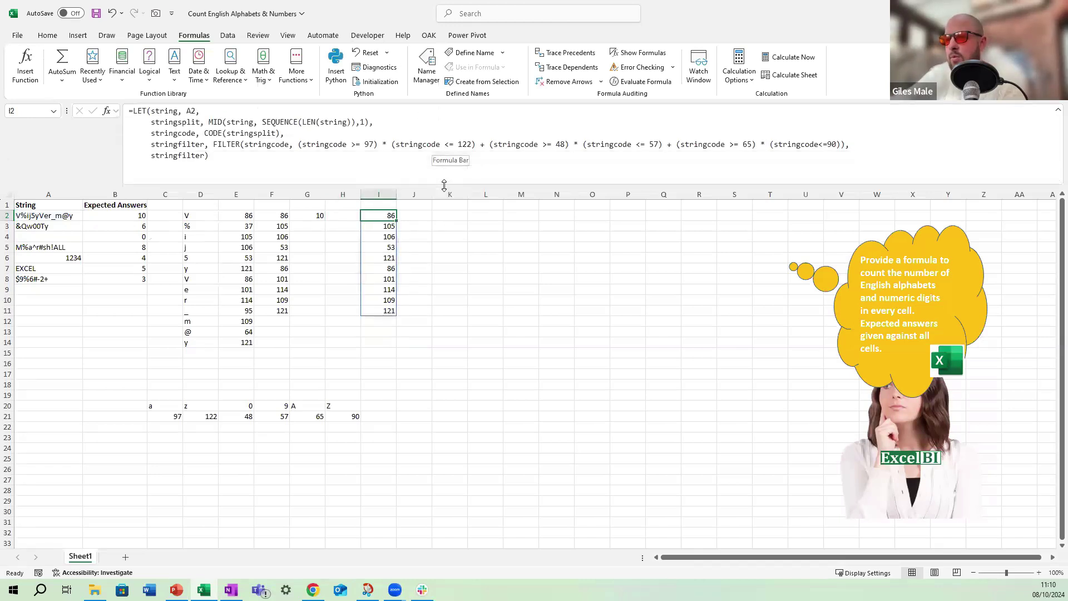
left_click(204, 155)
key("BackSpace")
key("BackSpace")
key("BackSpace")
key("BackSpace")
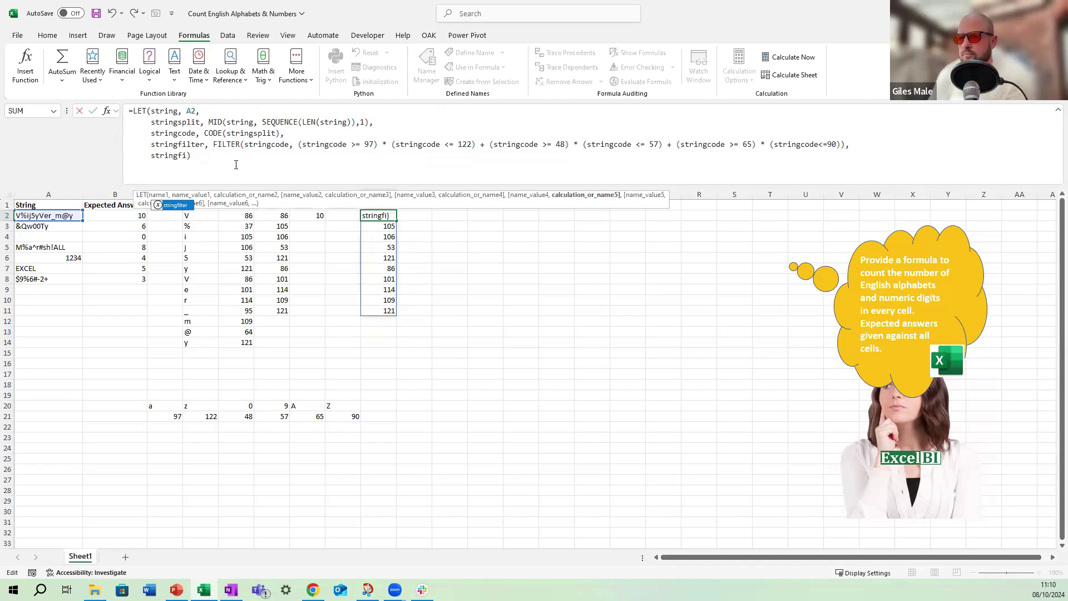
key("BackSpace")
key("BackSpace")
key("BackSpace")
key("BackSpace")
key("BackSpace")
key("BackSpace")
key("BackSpace")
key("BackSpace")
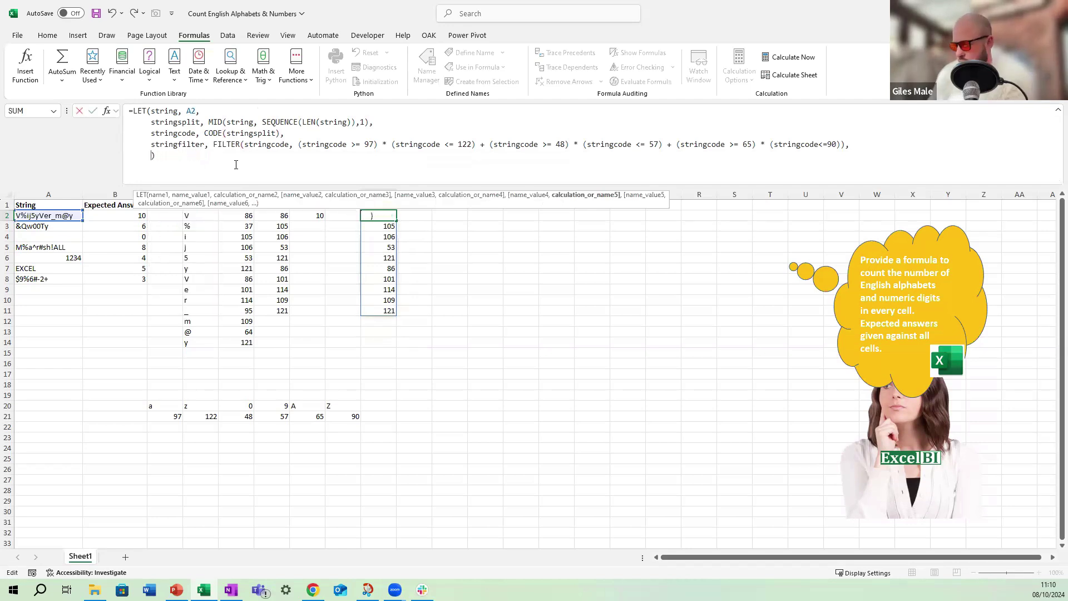
- Define a variable filtercount as COUNTA(stringfilter) after the stringfilter definition in the LET formula
type("filtercoun")
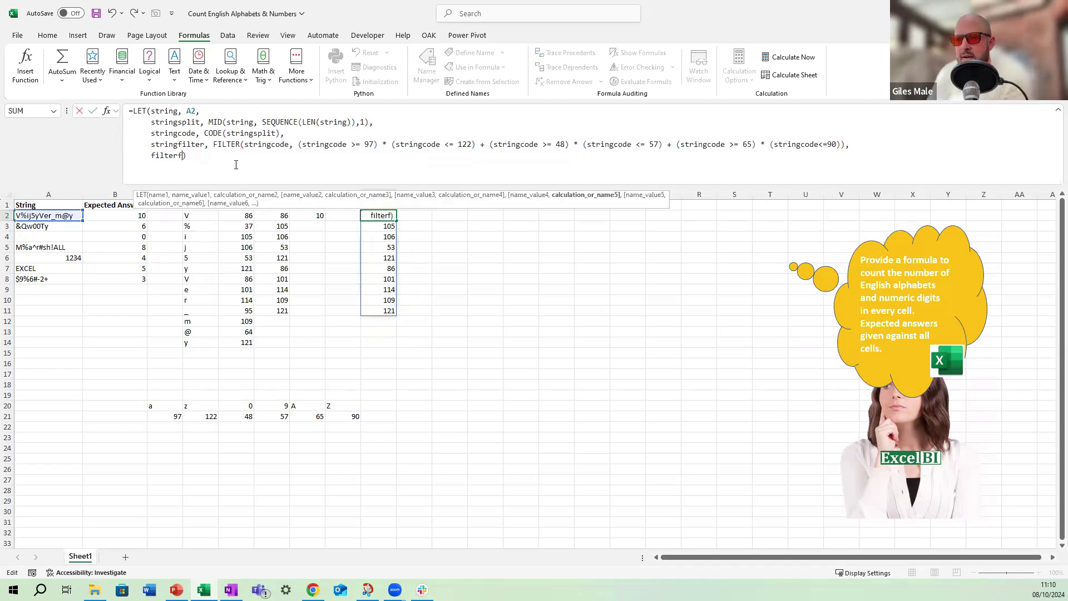
type("t, ")
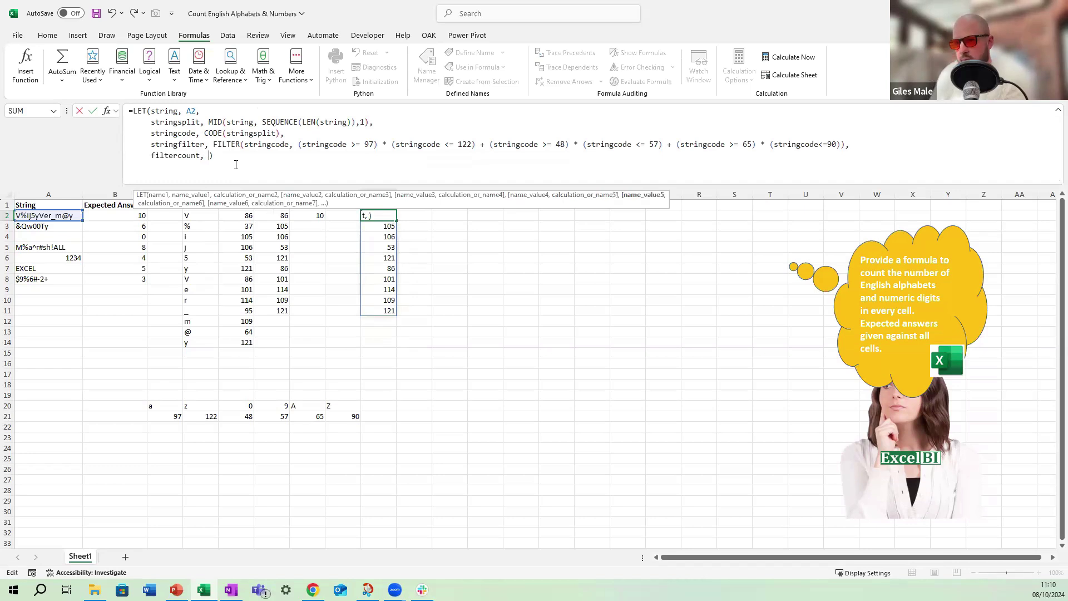
type("counta")
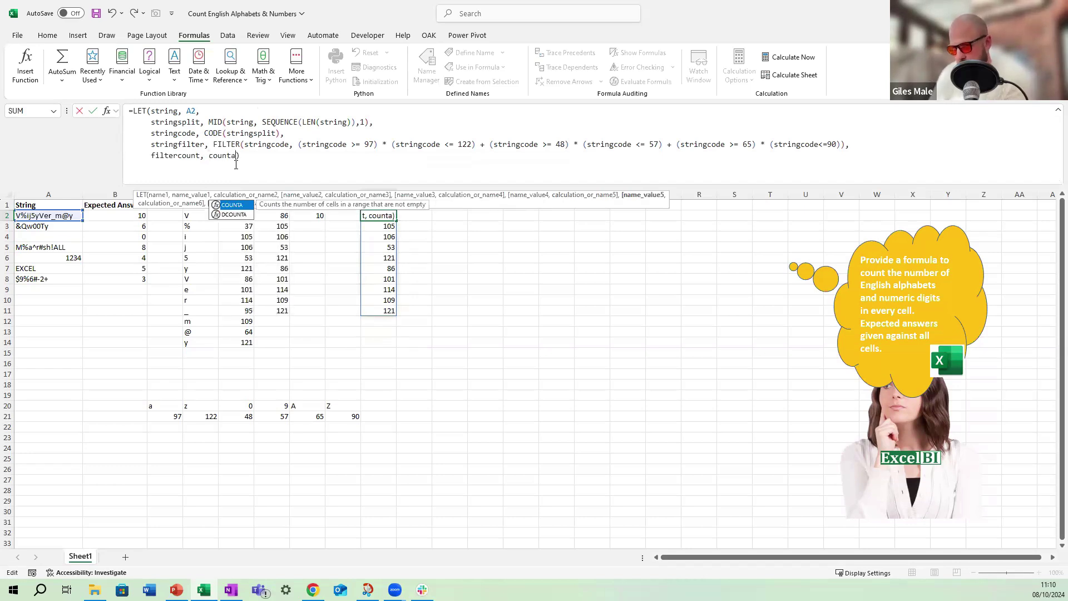
type("(stril")
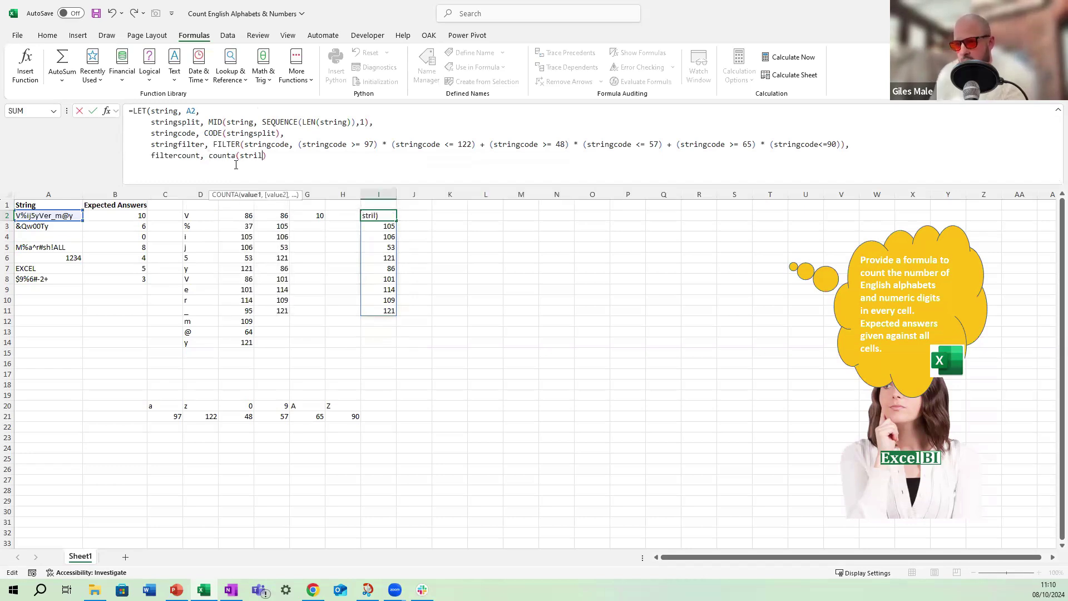
key("BackSpace")
key("Down")
key("Down")
key("Tab")
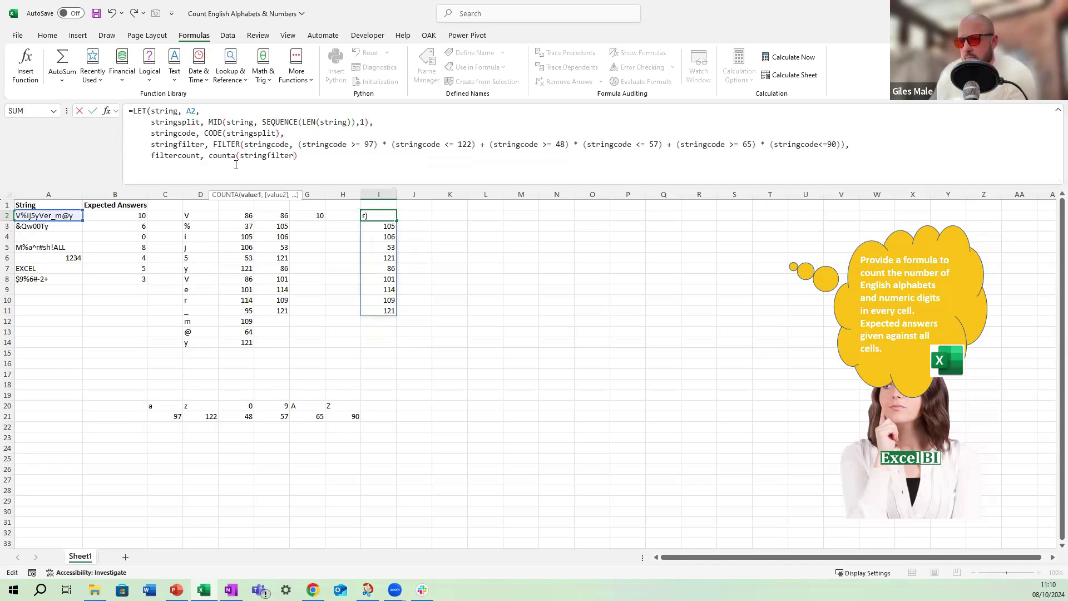
type("),")
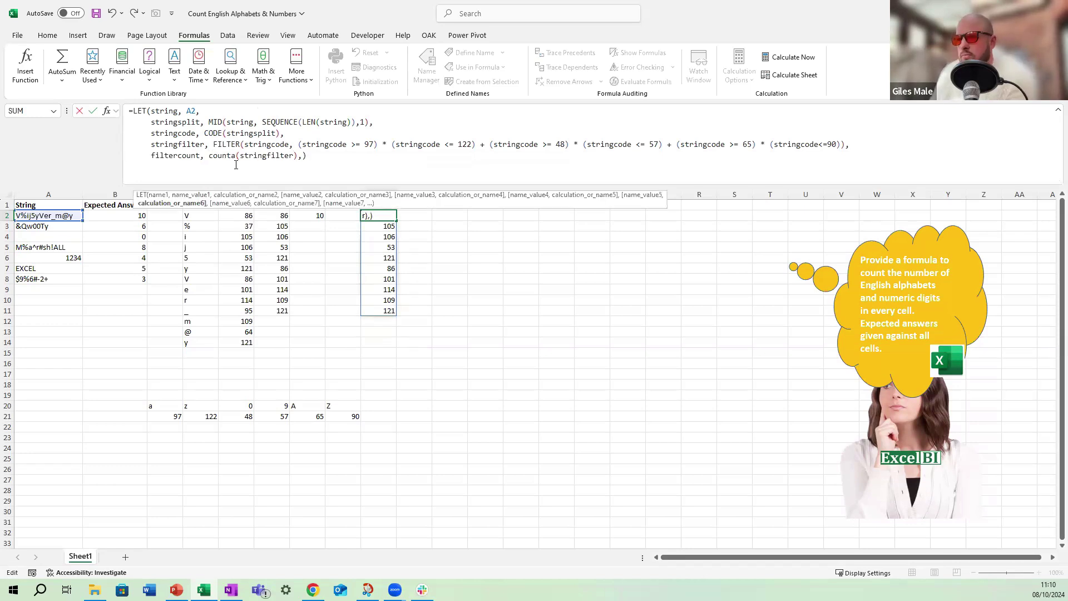
- Add filtercount on a new line as the final argument of the LET formula in I2 and commit it
key("alt+Return")
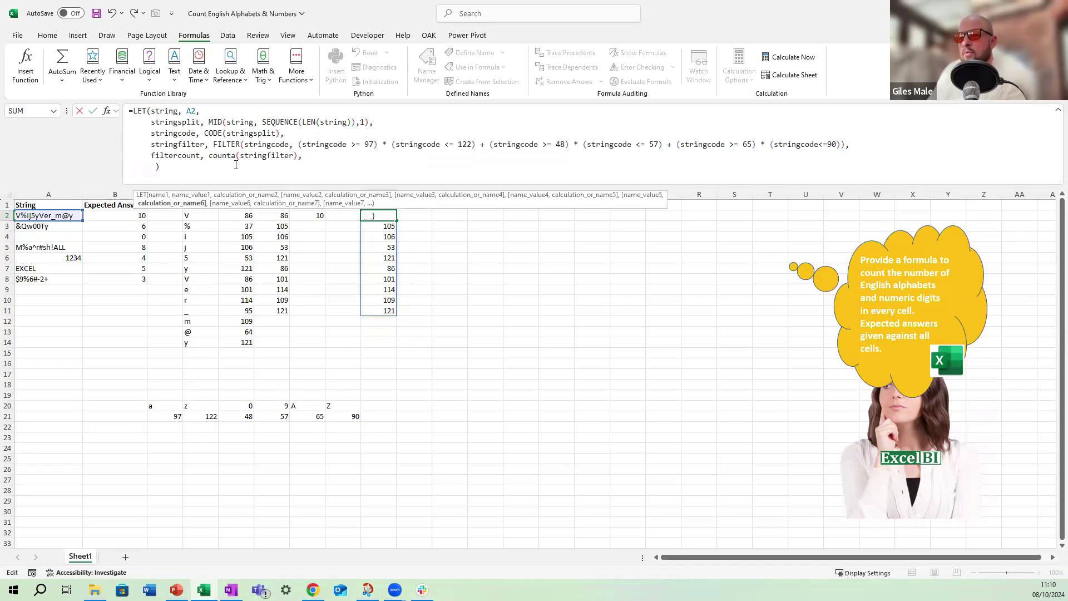
type("filtercount")
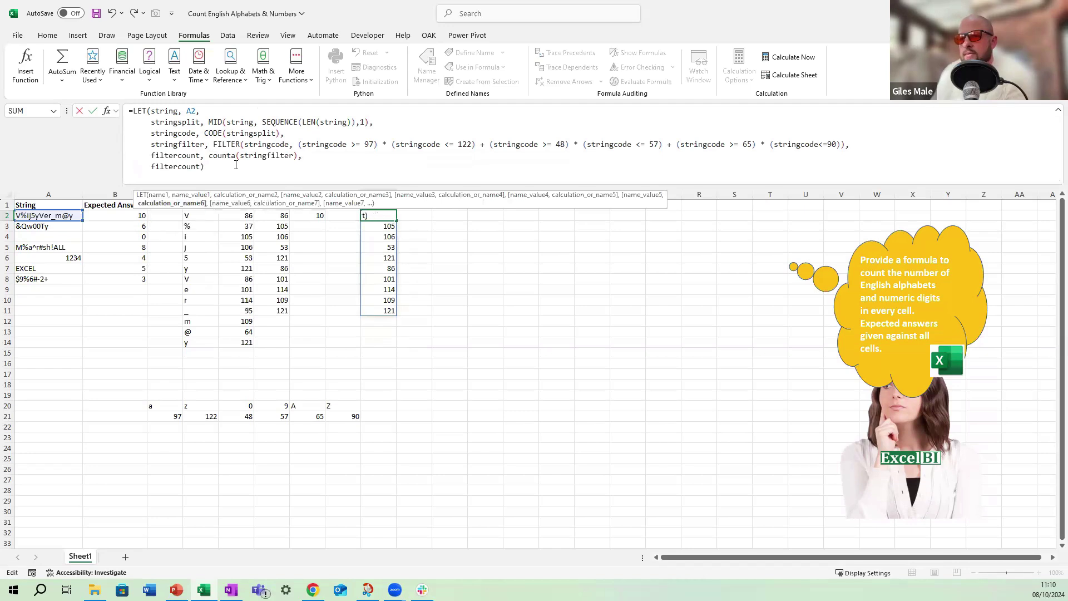
key("ctrl+Return")
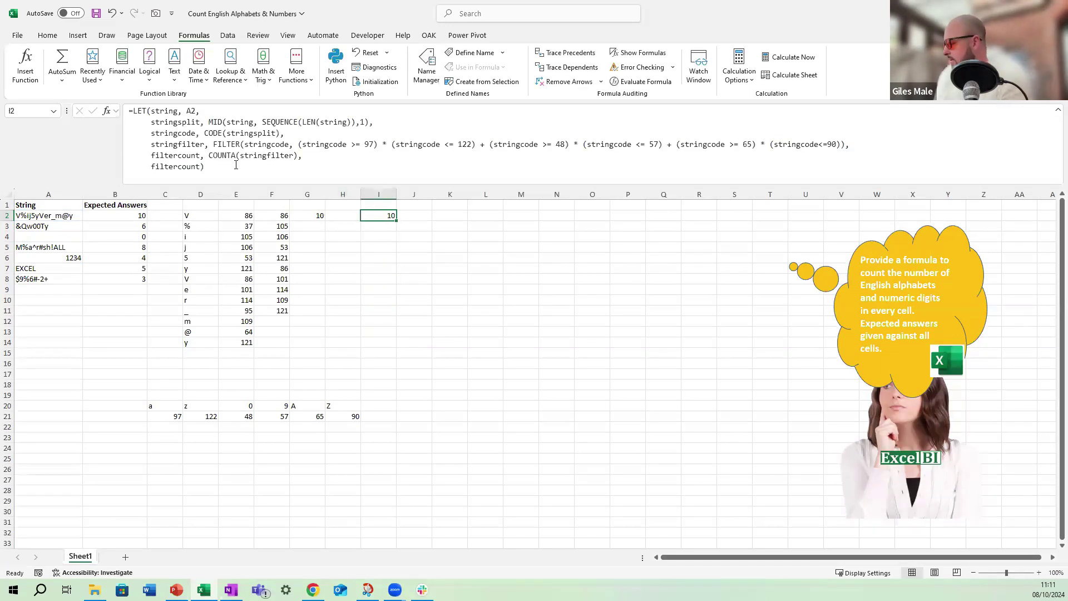
- Wrap the LET formula in I2 in MAP over A2:A8 with a LAMBDA parameter q, putting LET on a new line
left_click(134, 112)
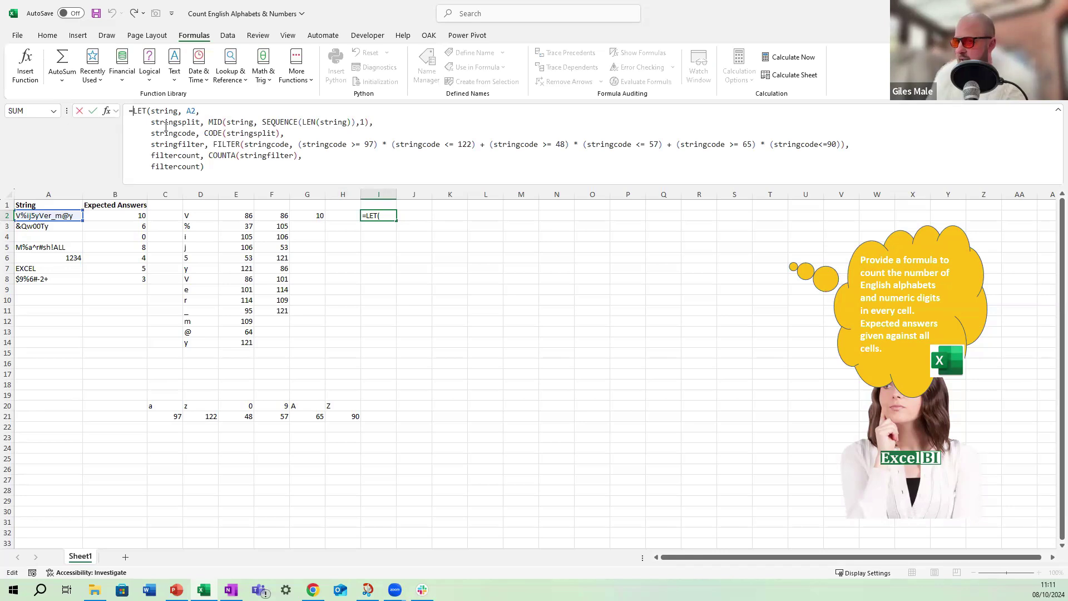
type("map(")
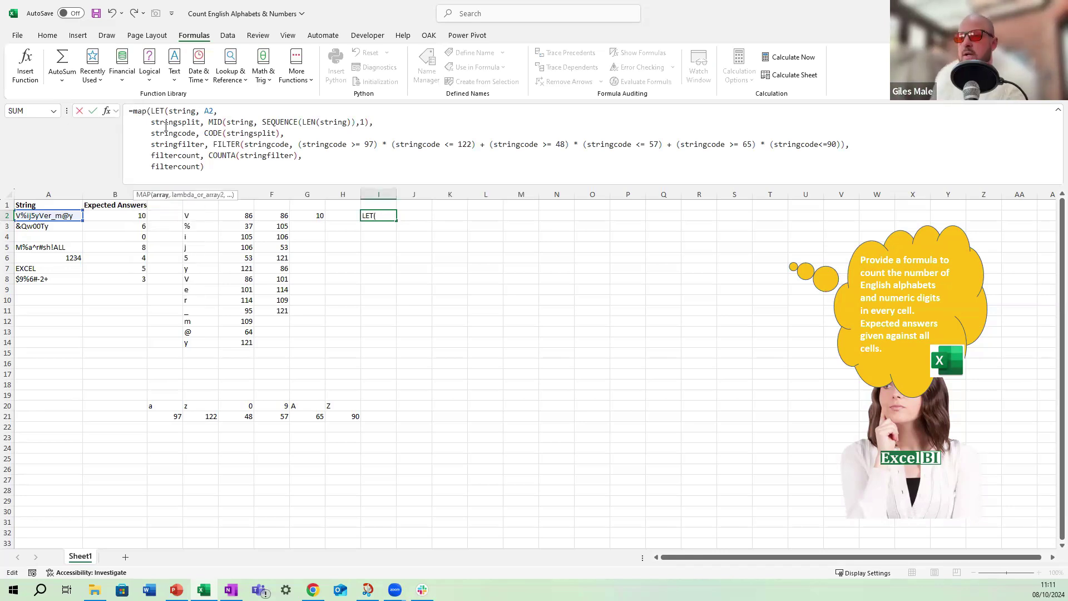
left_click(52, 217)
left_click_drag(45, 236, 81, 280)
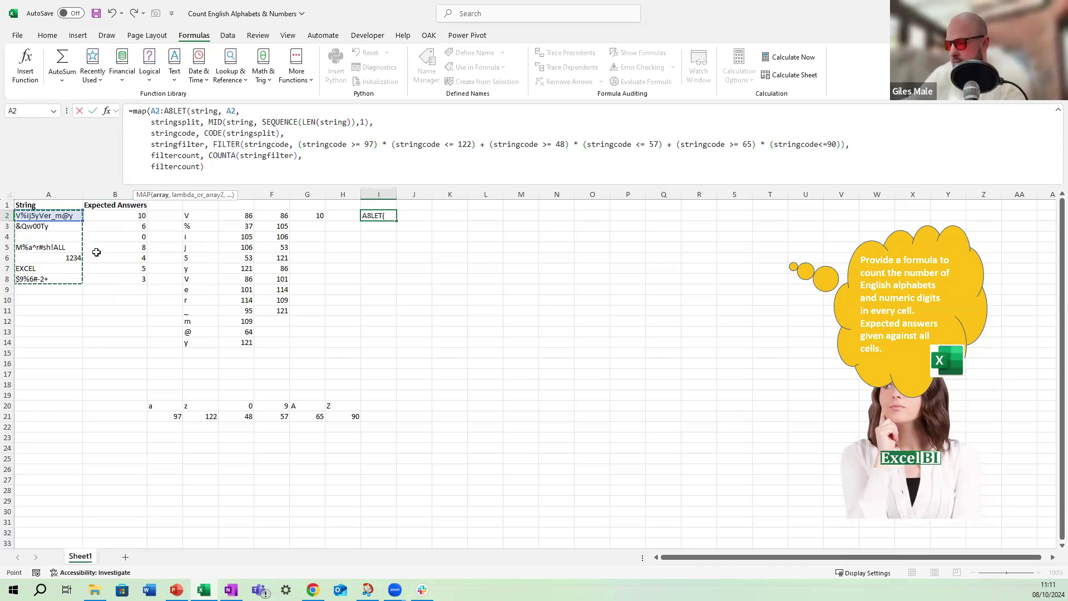
type(", lambda(")
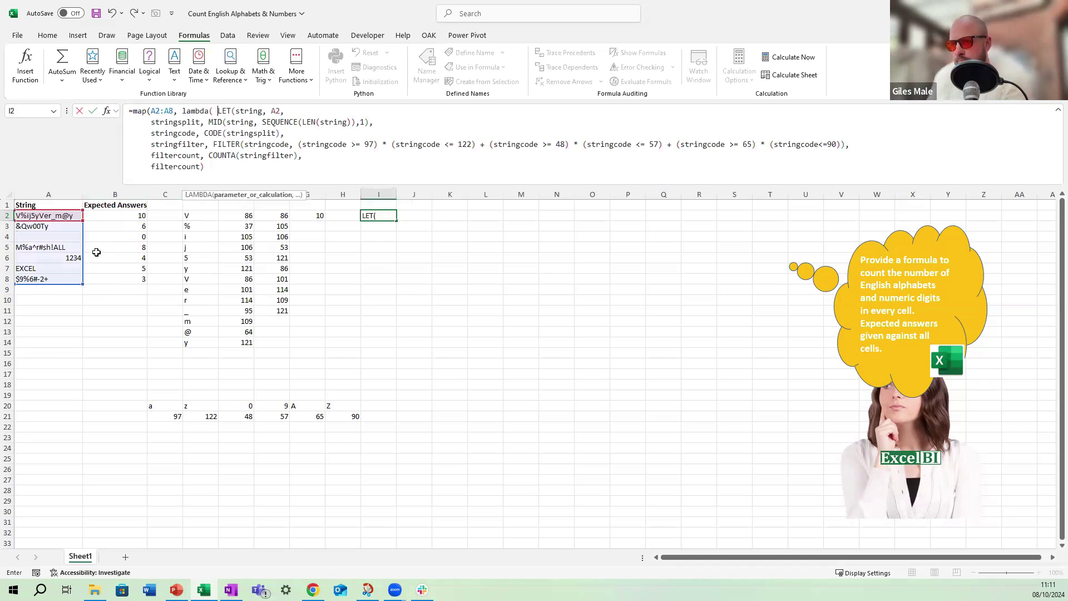
key("BackSpace")
type("q,")
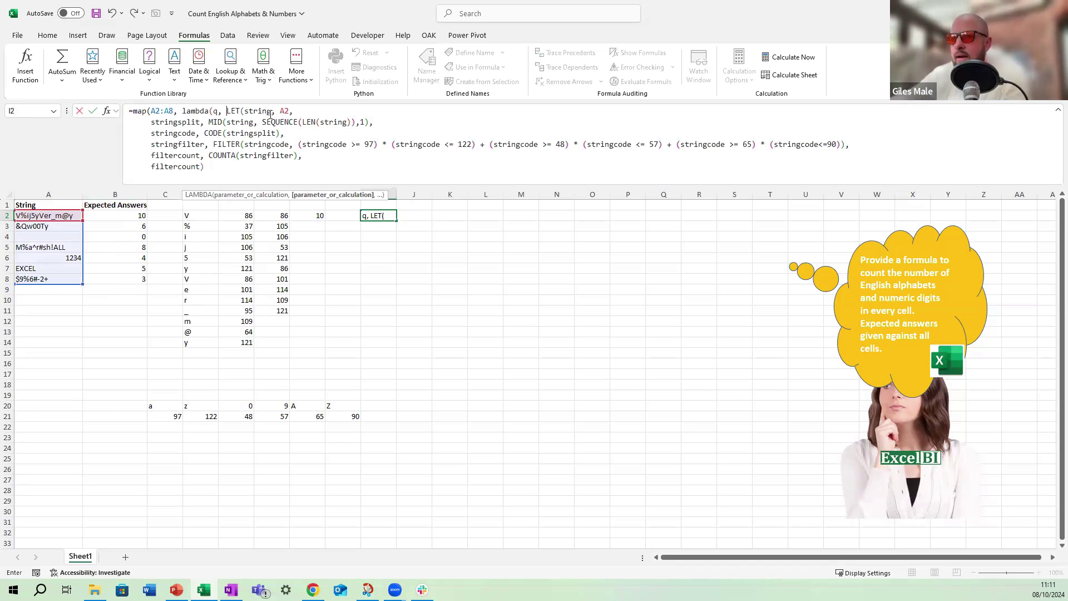
key("alt+Return")
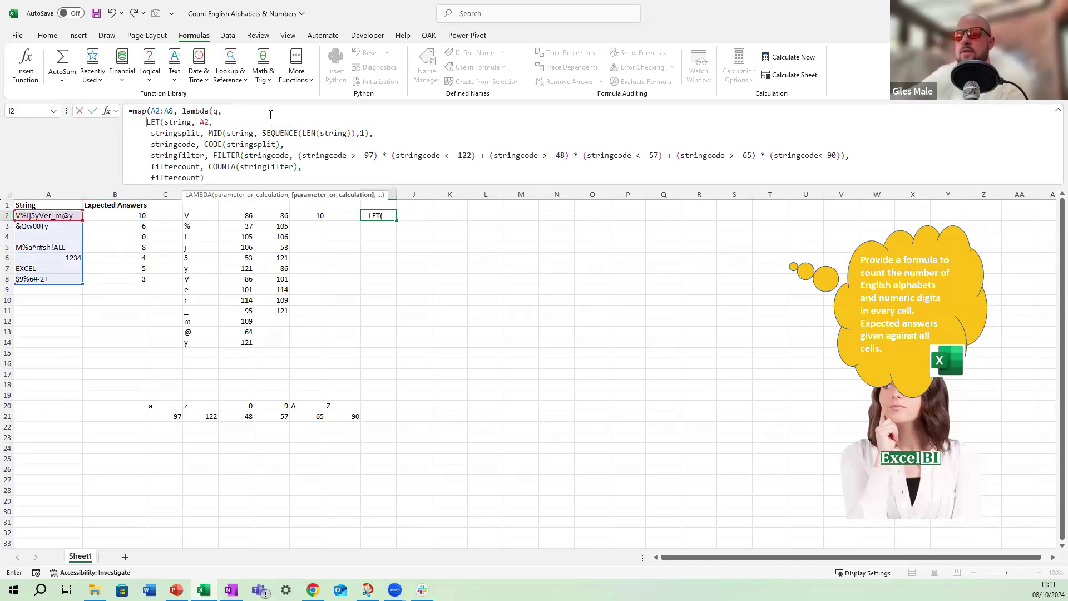
- Replace the A2 reference in the LET's string definition with q, close the LAMBDA and MAP brackets, and commit the formula
left_click(213, 122)
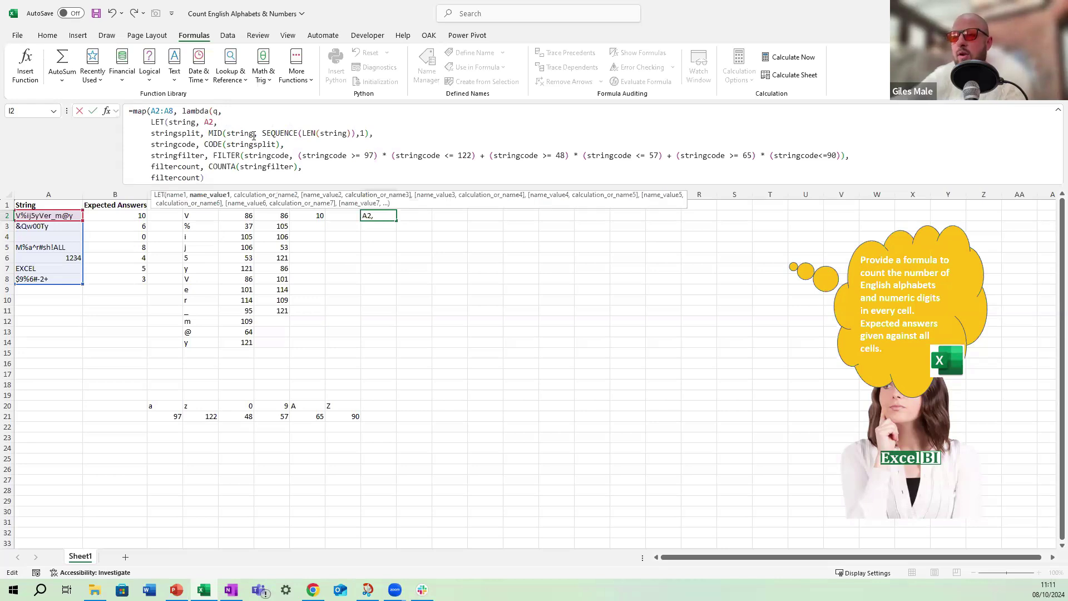
key("BackSpace")
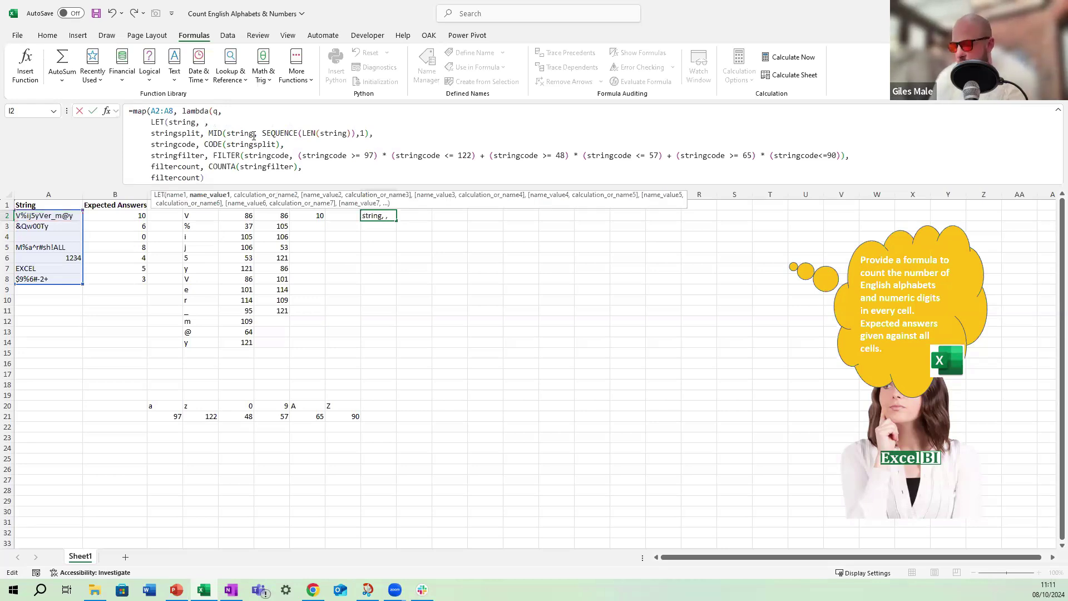
type("q")
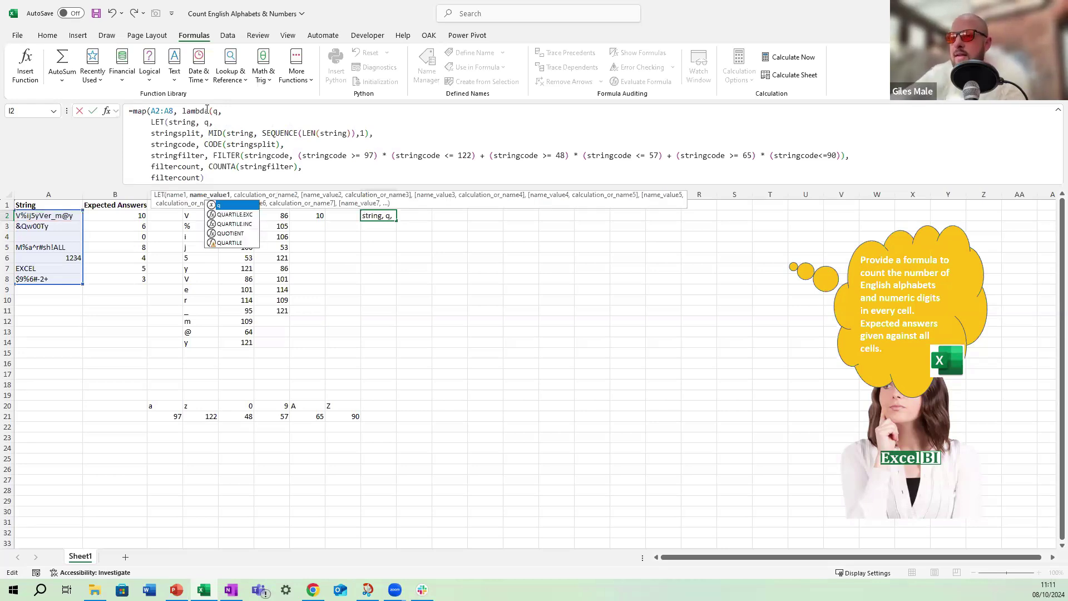
left_click(218, 178)
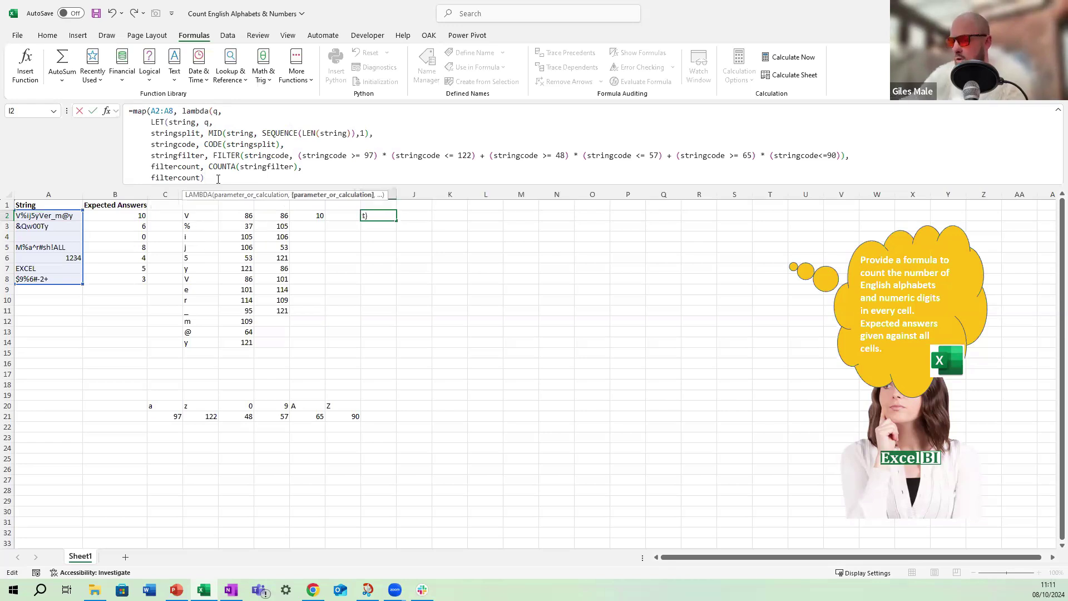
type("))")
key("Return")
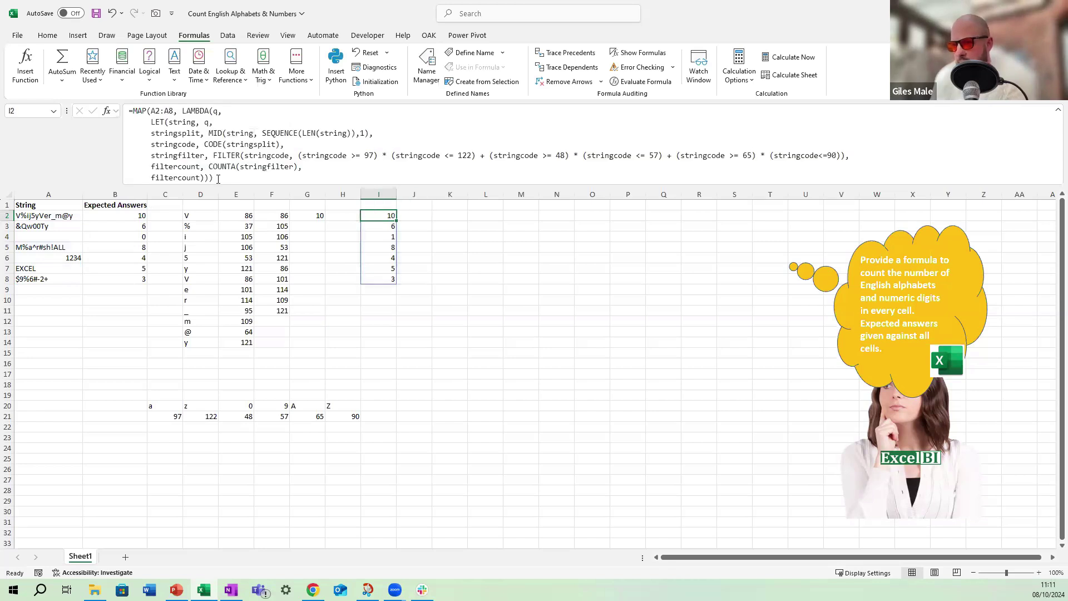
- Check the spilled counts in I2:I8 and examine the source string cell A4
key("Down")
key("Down")
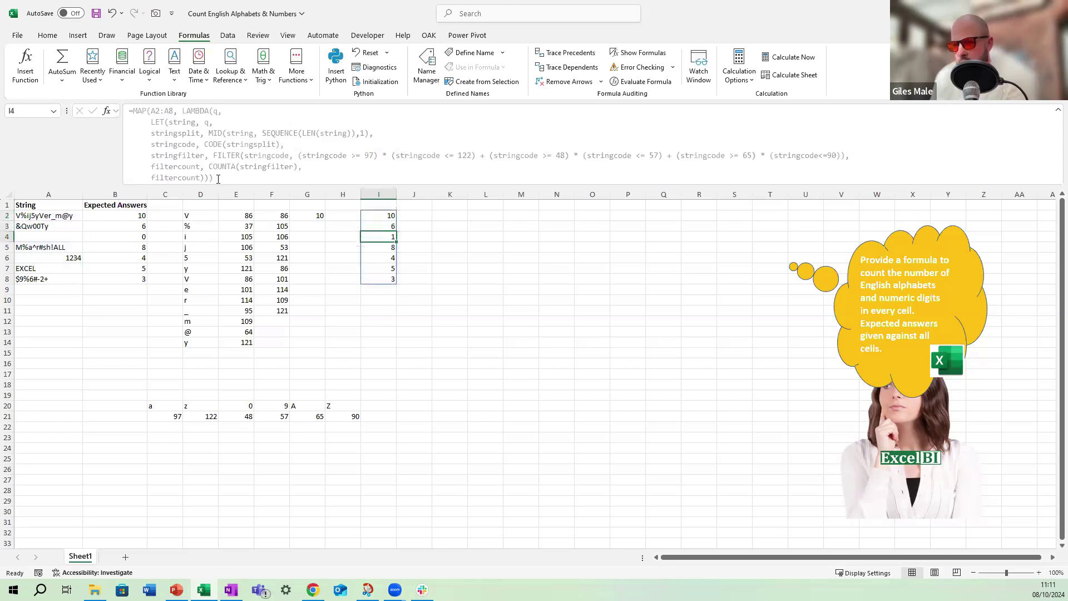
key("Down")
key("Down")
key("Down")
key("Down")
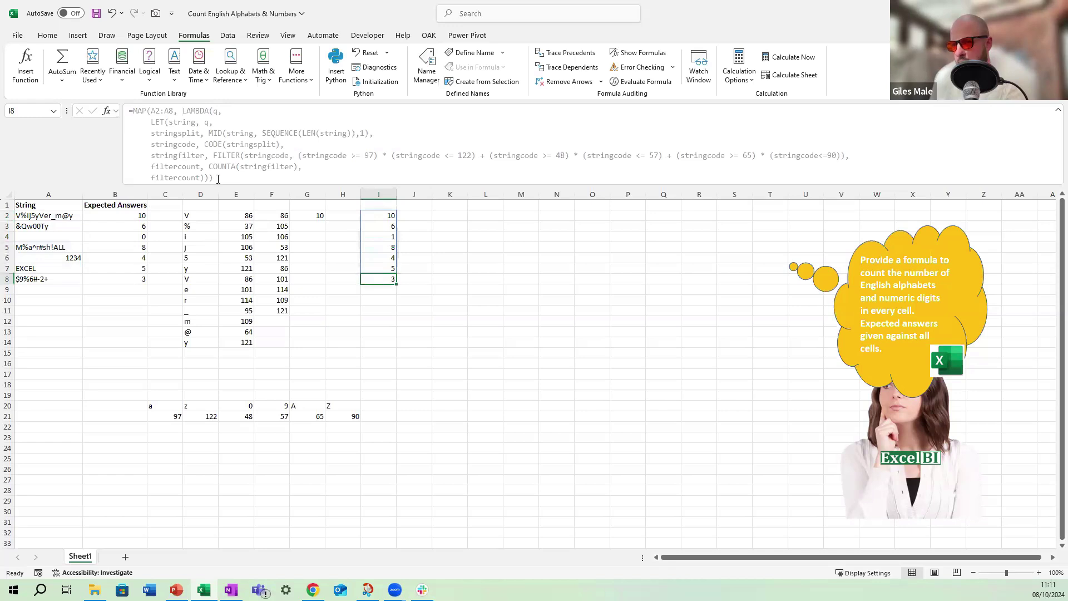
key("Up")
key("Up")
key("Up")
key("Up")
key("Left")
key("Left")
key("Left")
key("Left")
key("Left")
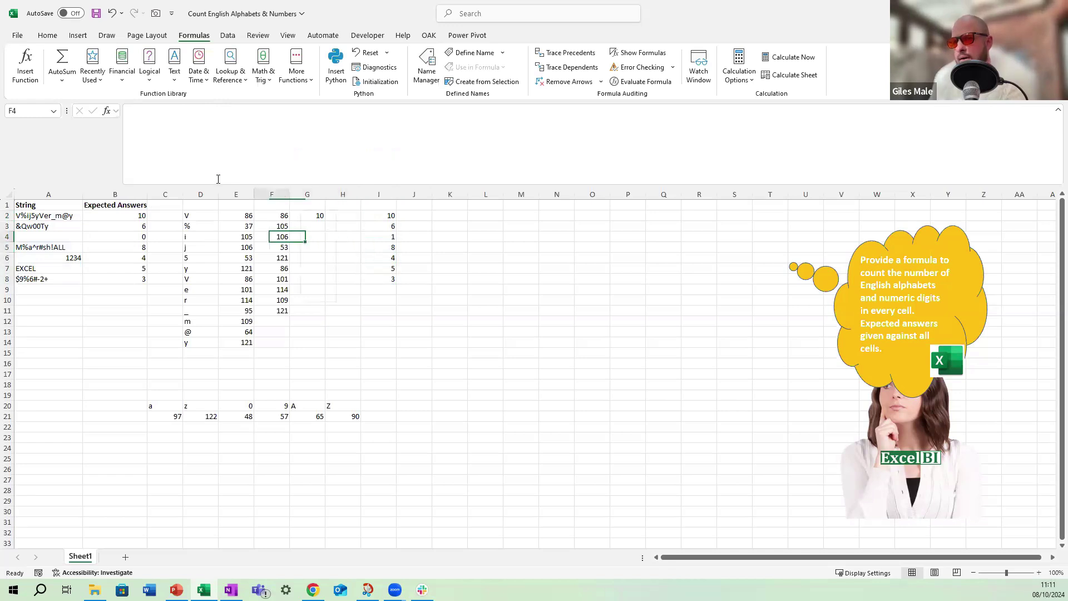
key("Left")
key("Left")
key("Left")
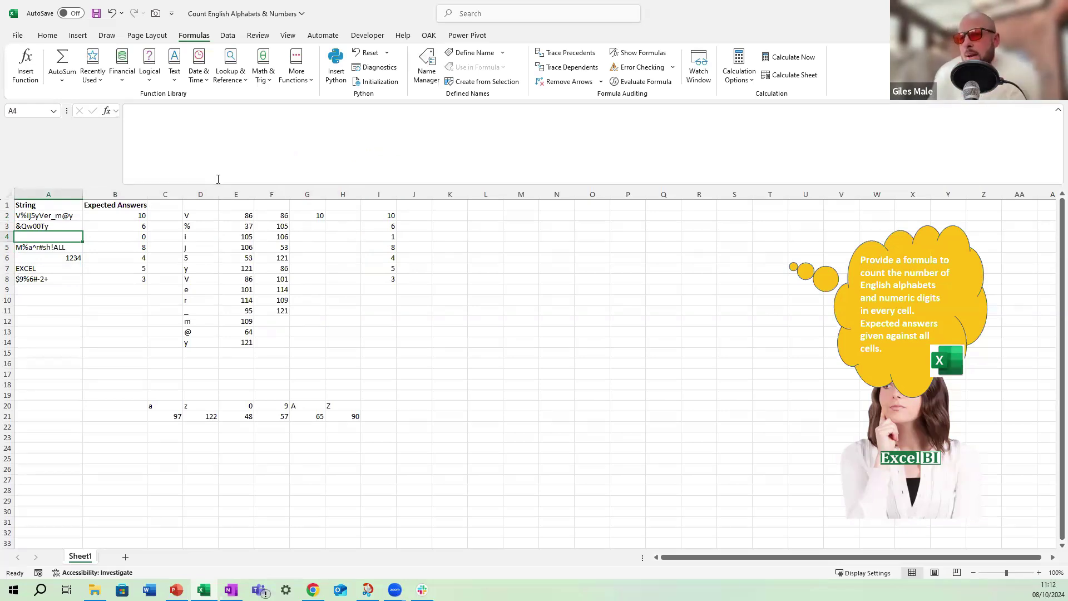
- Compare the row 4 count in I4 with its expected answer in B4 and its source cell A4
key("Right")
key("Right")
key("Right")
key("Left")
key("Left")
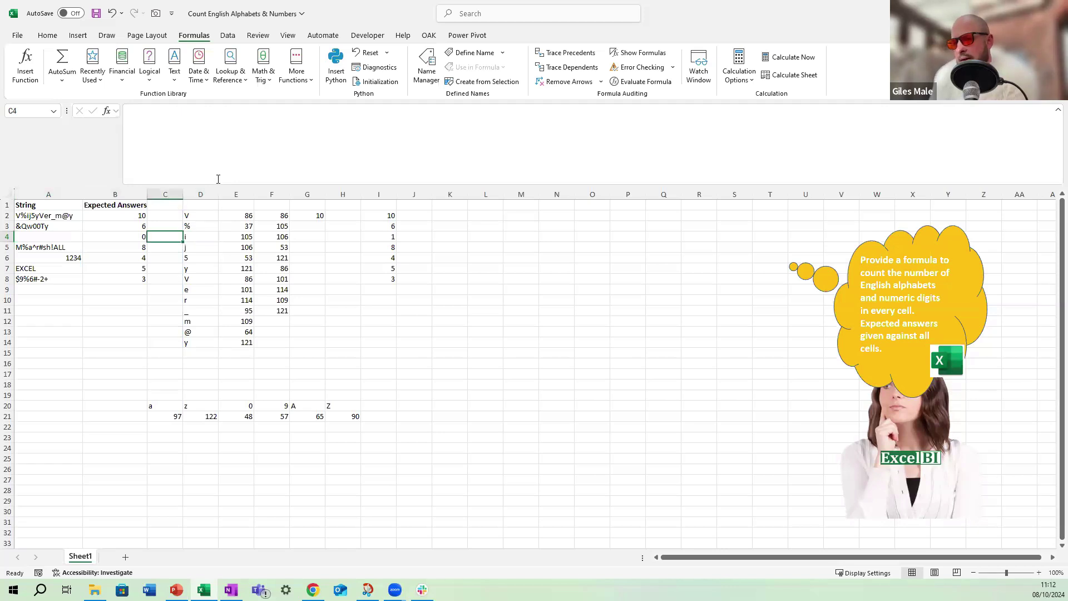
key("Right")
key("Right")
key("Right")
key("Right")
key("Right")
key("Right")
key("Up")
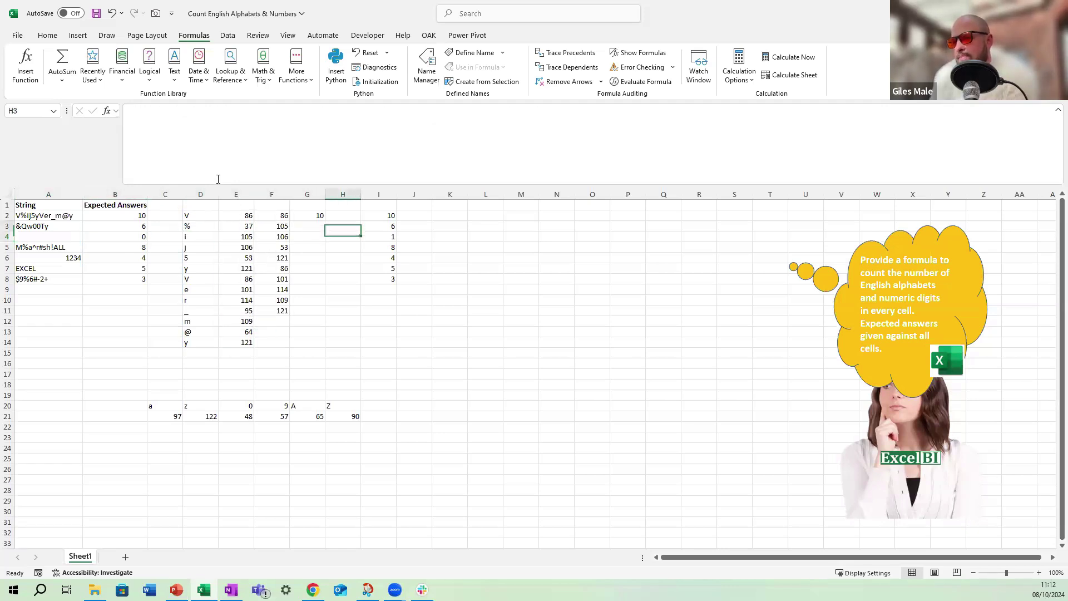
key("Up")
key("Right")
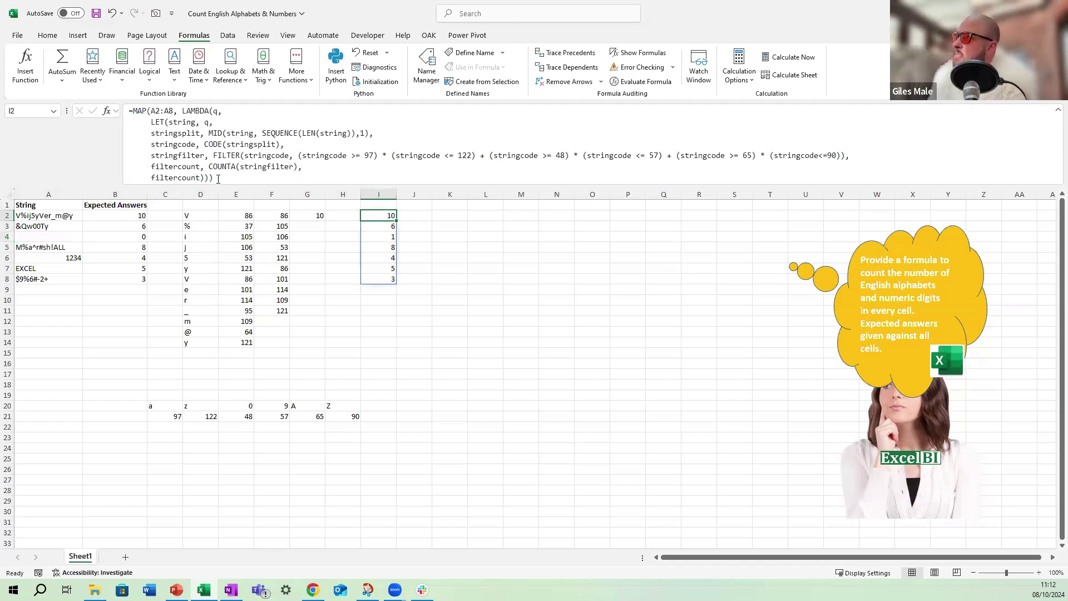
key("Left")
key("Left")
key("Left")
key("Left")
key("Left")
key("Left")
key("Left")
key("Left")
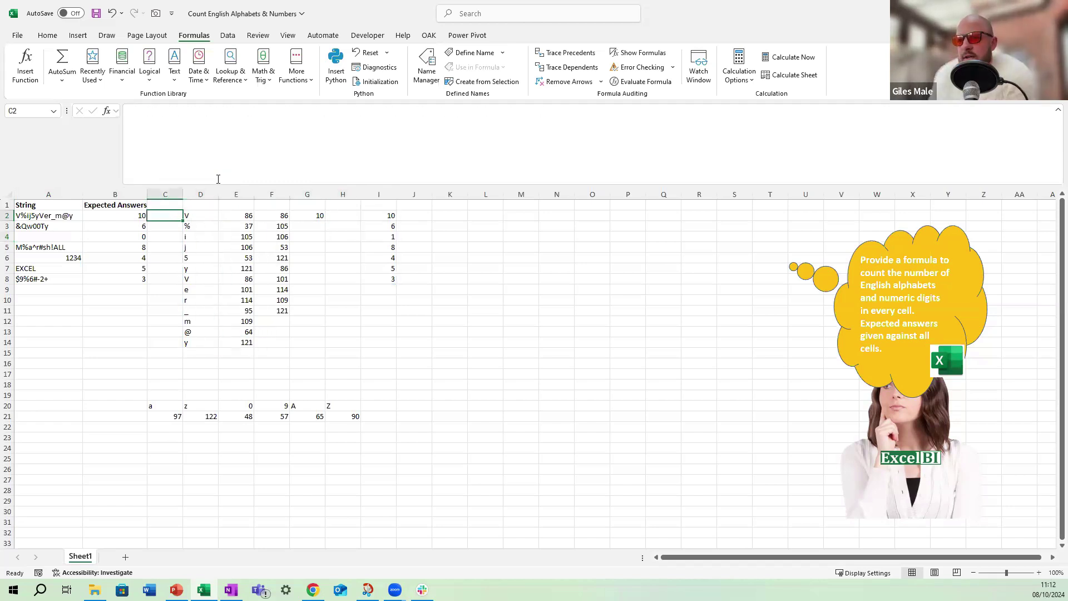
key("Down")
key("Down")
key("Right")
key("Right")
key("Right")
key("Right")
key("Right")
key("Right")
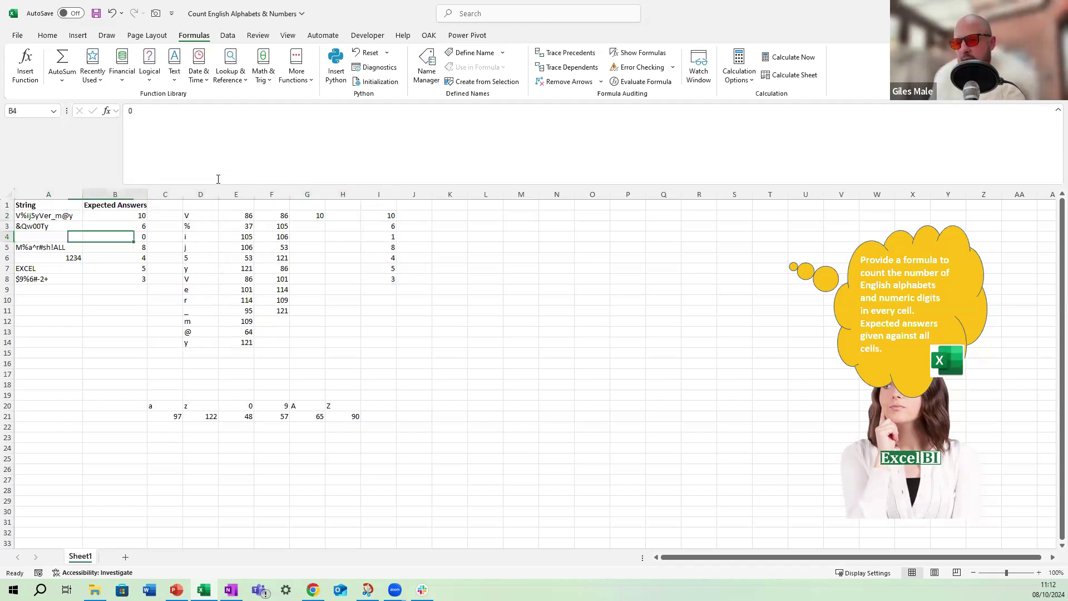
key("Right")
key("Right")
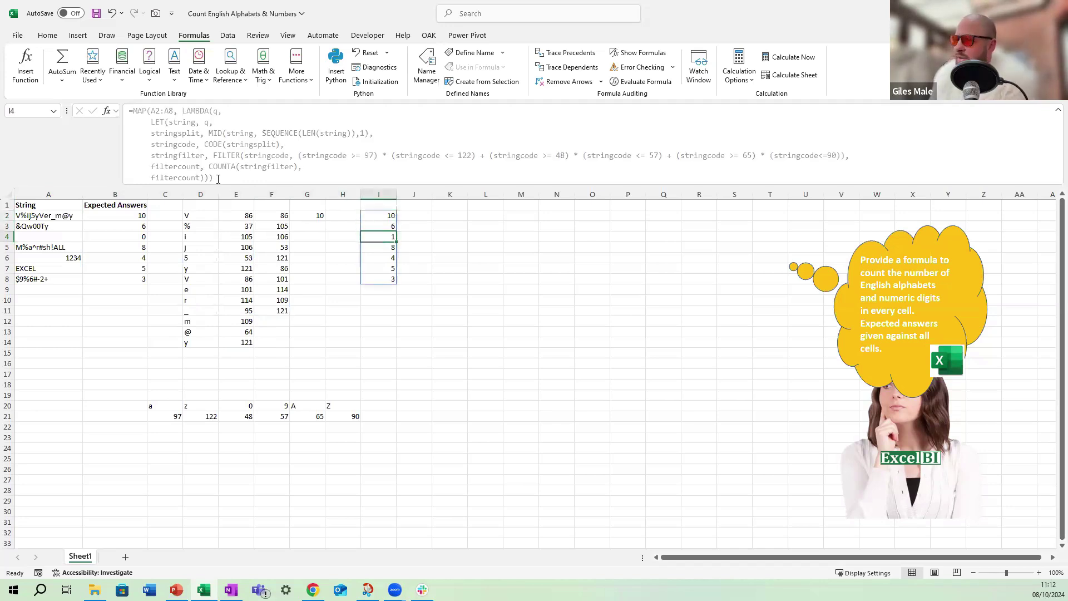
key("Left")
key("Left")
key("Left")
key("Left")
key("Left")
key("Left")
key("Left")
key("Left")
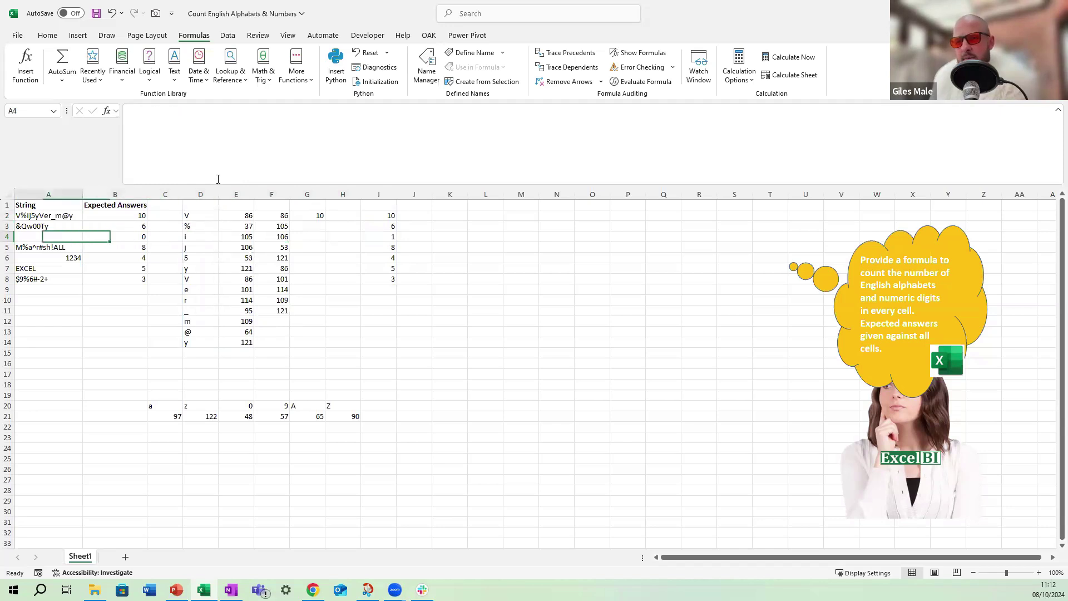
key("Right")
key("Right")
key("Right")
key("Right")
key("Right")
key("Right")
key("Right")
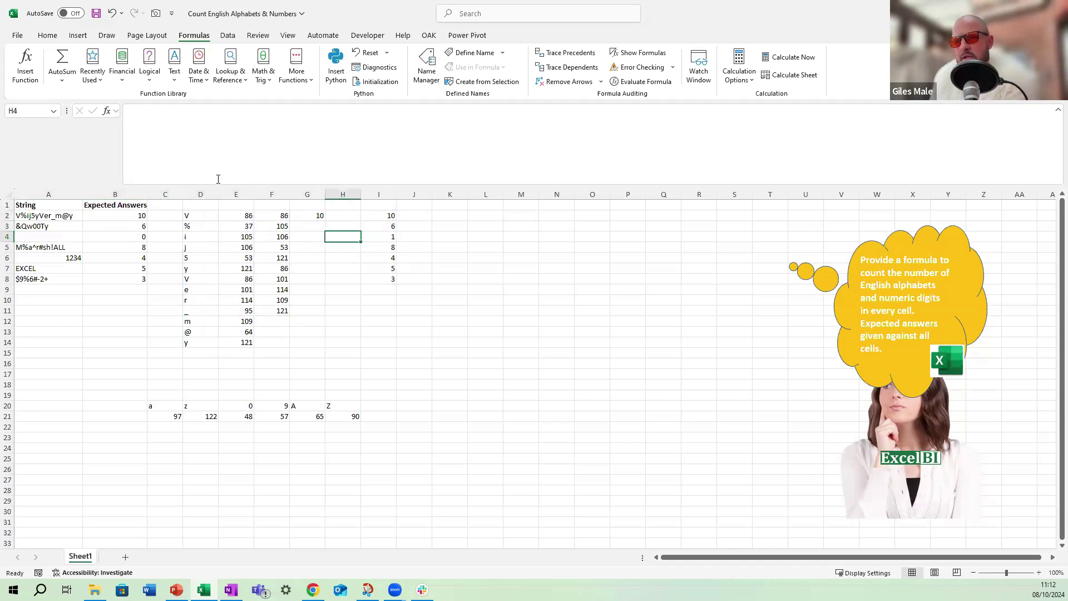
key("Right")
- Enter 333 as a test string in A4 and check the count in I4
key("Left")
key("Left")
key("Left")
key("Left")
key("Left")
key("Left")
key("Left")
key("Left")
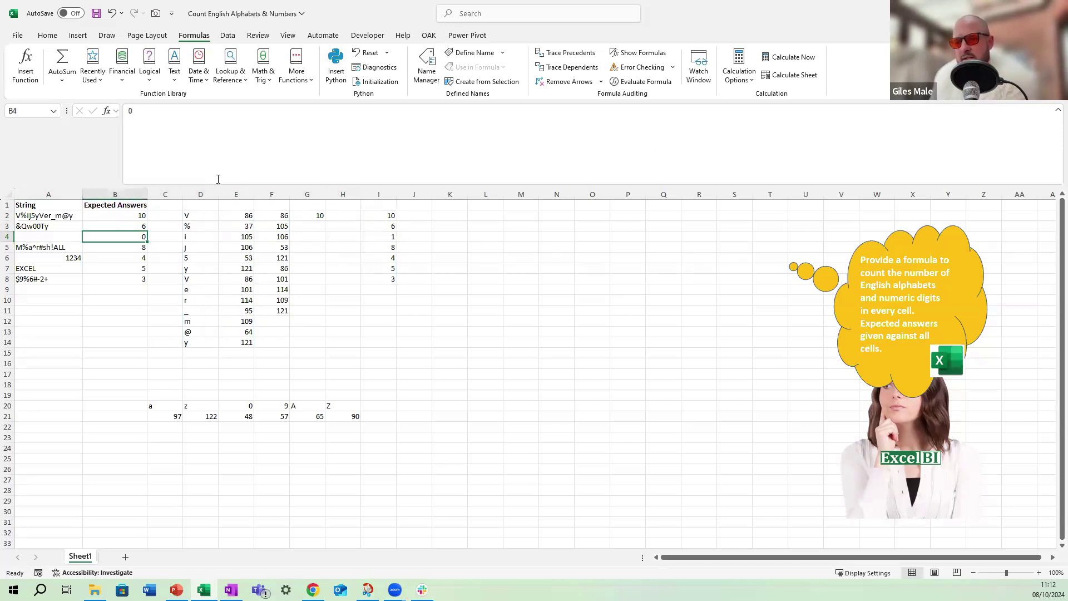
type("333")
key("Return")
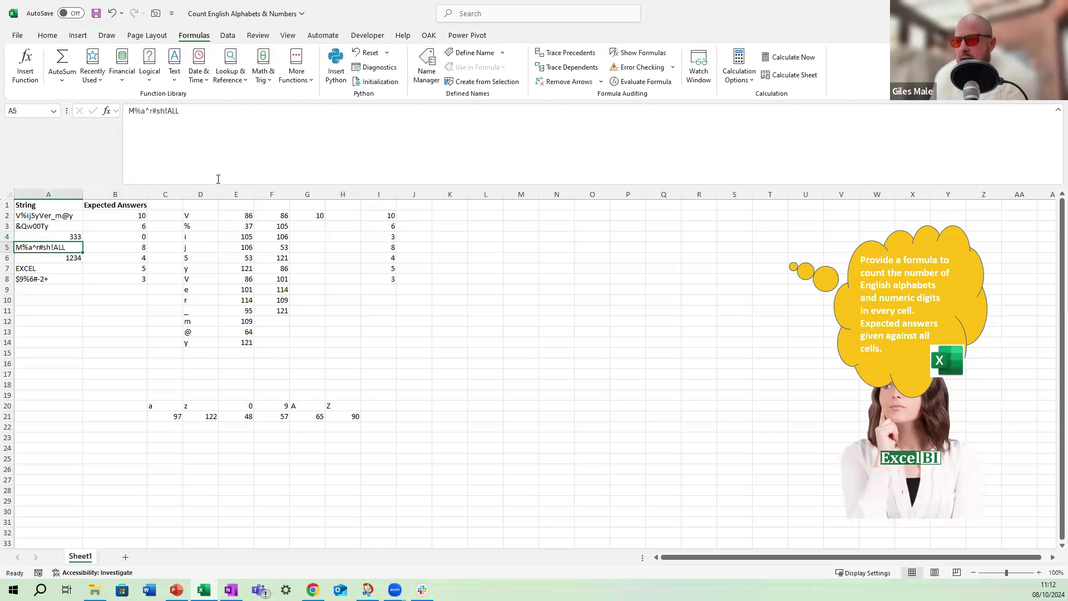
key("Up")
key("Right")
key("Right")
key("Right")
key("Right")
key("Right")
key("Right")
key("Right")
key("Right")
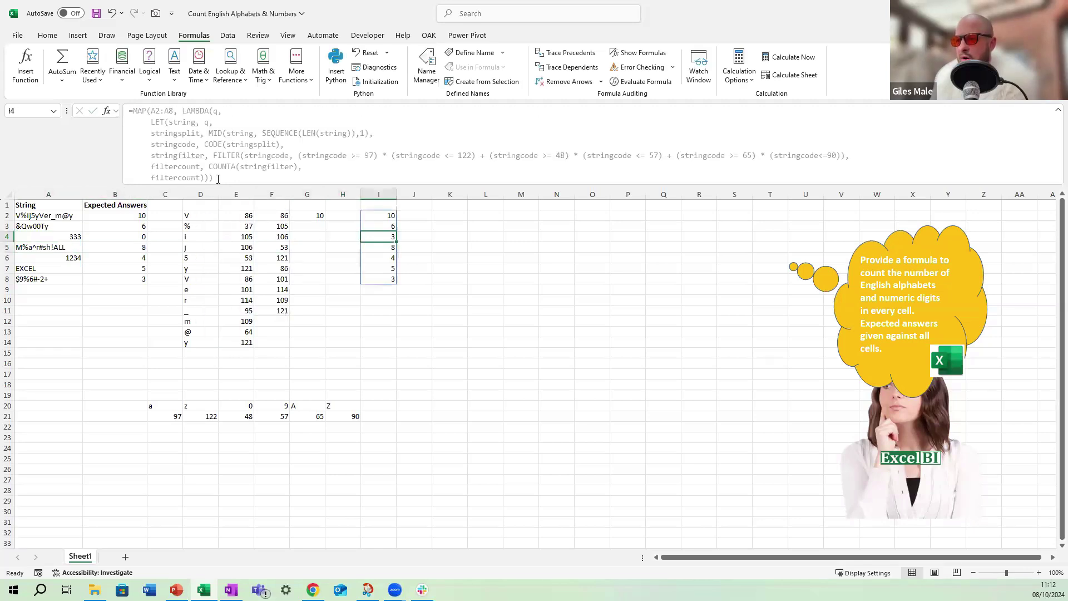
- Test A4 with the single digits 1, 2 and 3 in turn and check the count in I4
key("Left")
key("Left")
key("Left")
key("Left")
key("Left")
key("Left")
key("Left")
key("Left")
type("1")
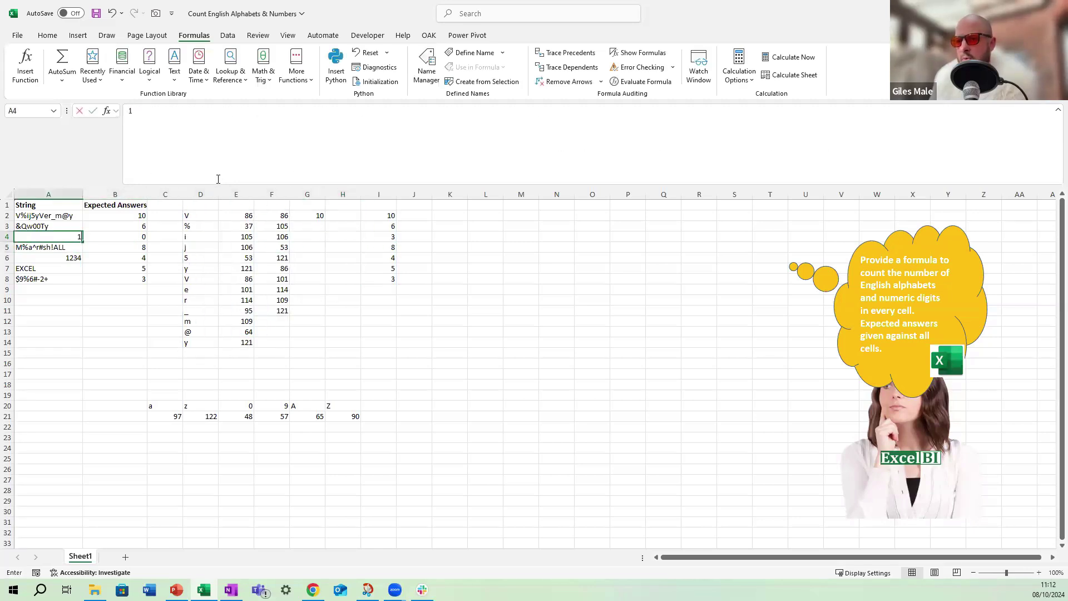
key("Return")
key("Up")
type("2")
key("Return")
key("Up")
type("3")
key("Return")
key("Right")
key("Up")
key("Right")
key("Right")
key("Right")
key("Right")
key("Right")
key("Right")
key("Right")
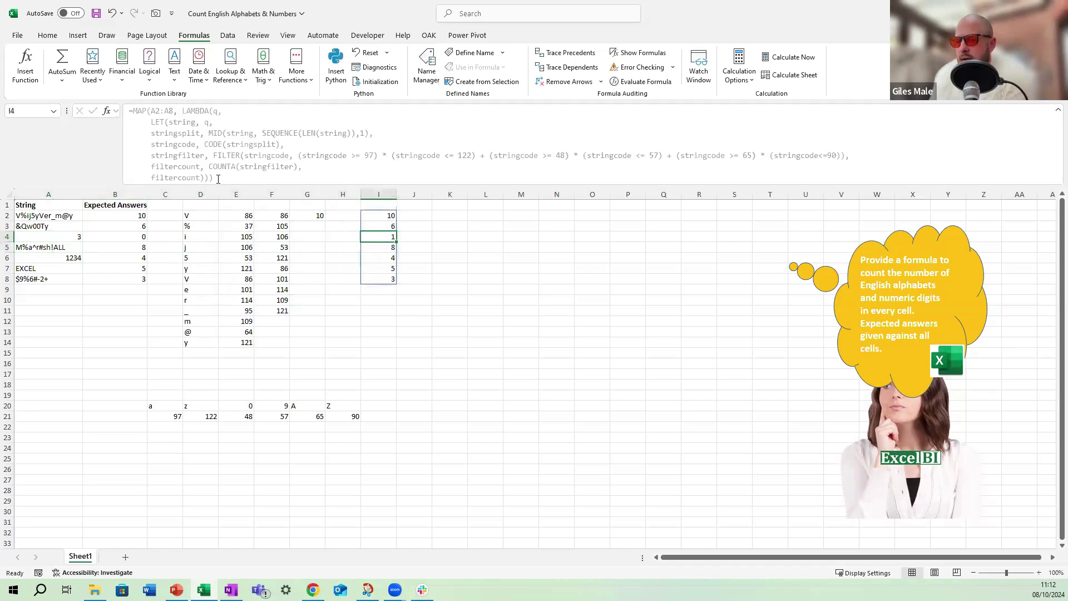
- Clear the test value from A4
key("Left")
key("Left")
key("Left")
key("Left")
key("Left")
key("Left")
key("Left")
key("Left")
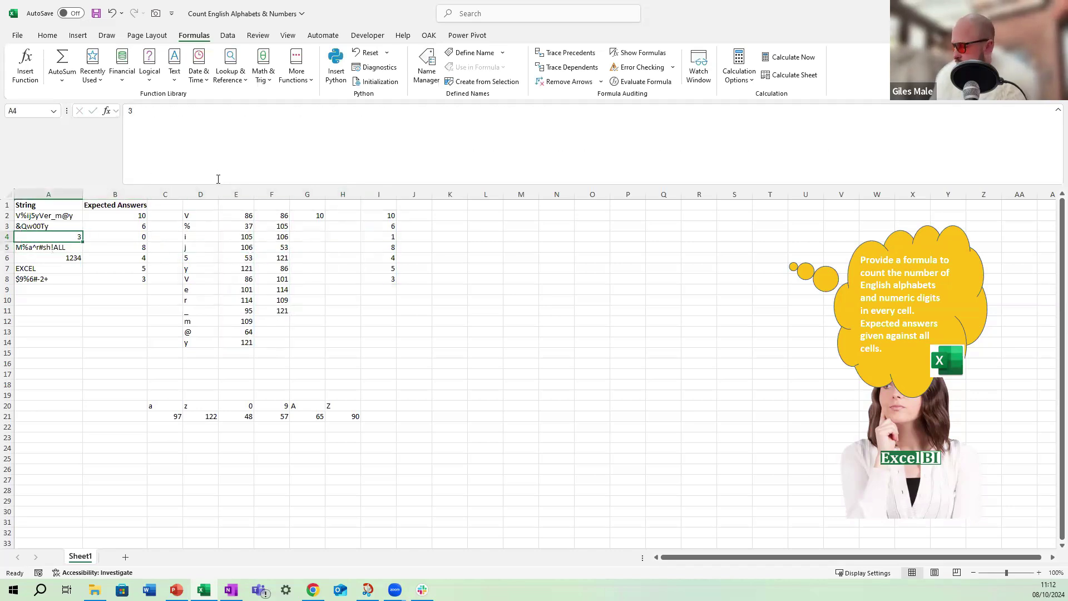
key("BackSpace")
- Change COUNTA to COUNT in the filtercount definition of the I2 formula, commit it, and enlarge the formula bar
key("Right")
key("Right")
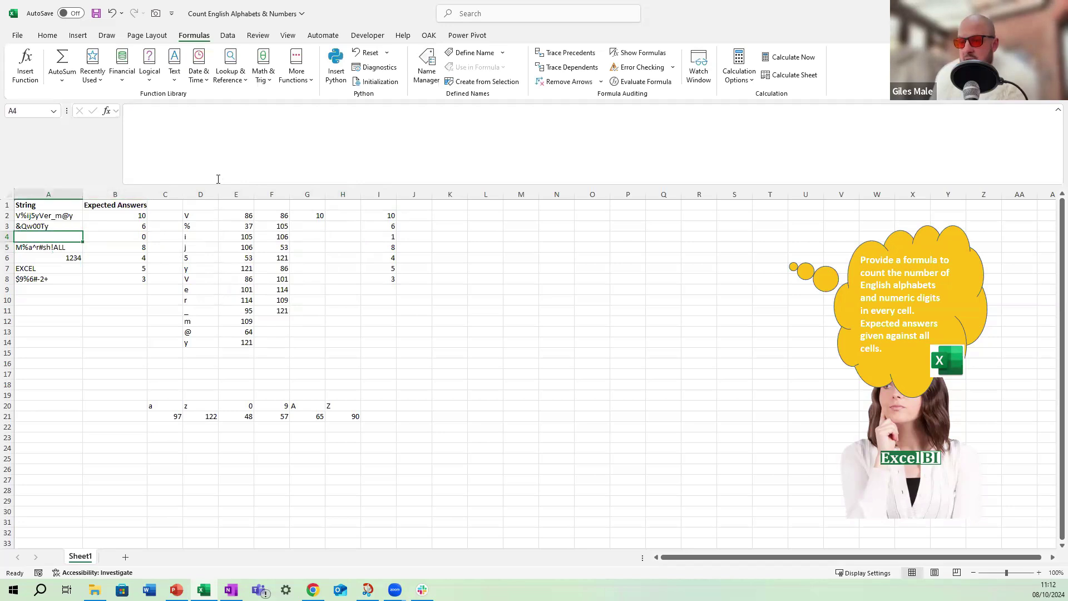
key("Right")
key("Right")
key("Right")
key("Up")
key("Left")
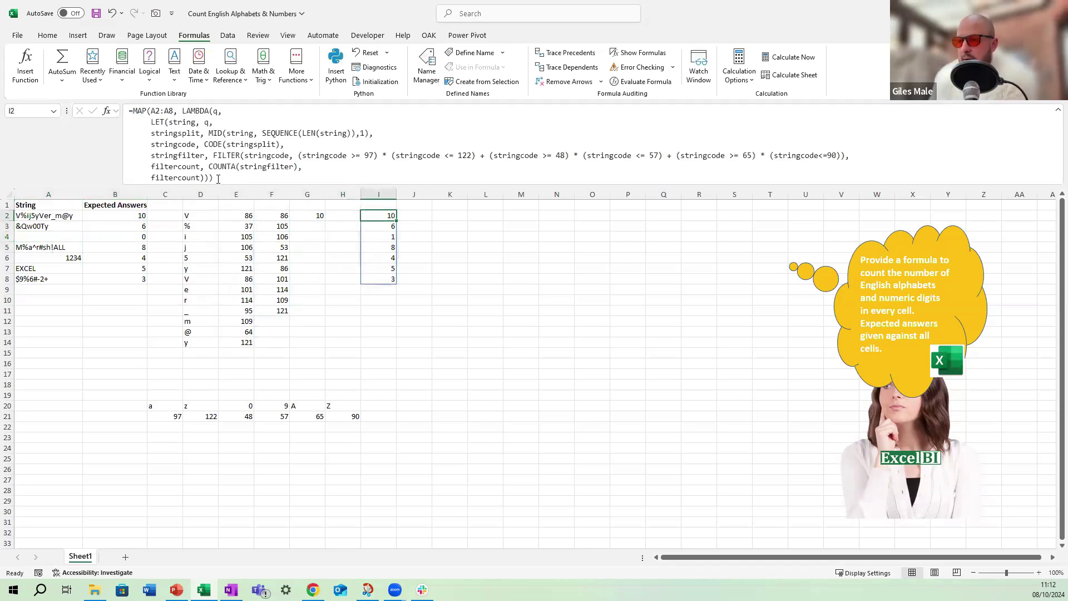
left_click(234, 172)
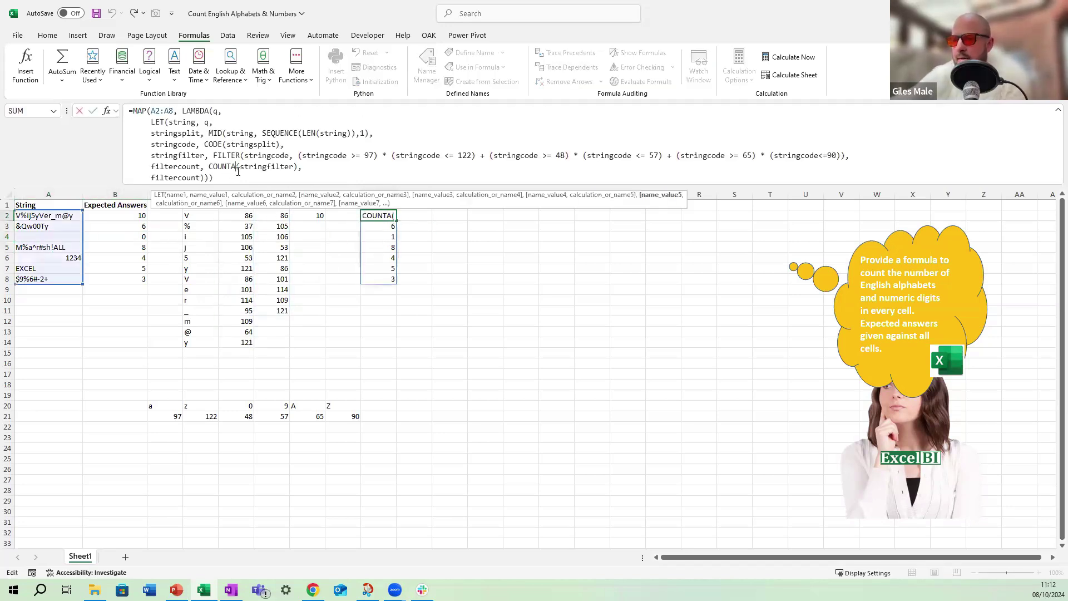
key("BackSpace")
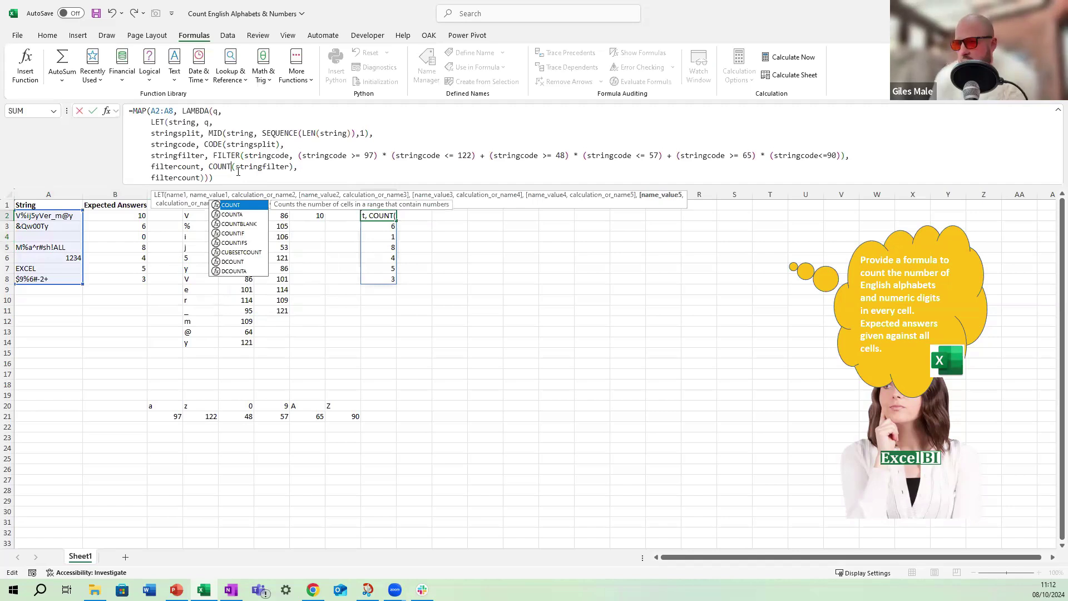
key("ctrl+Return")
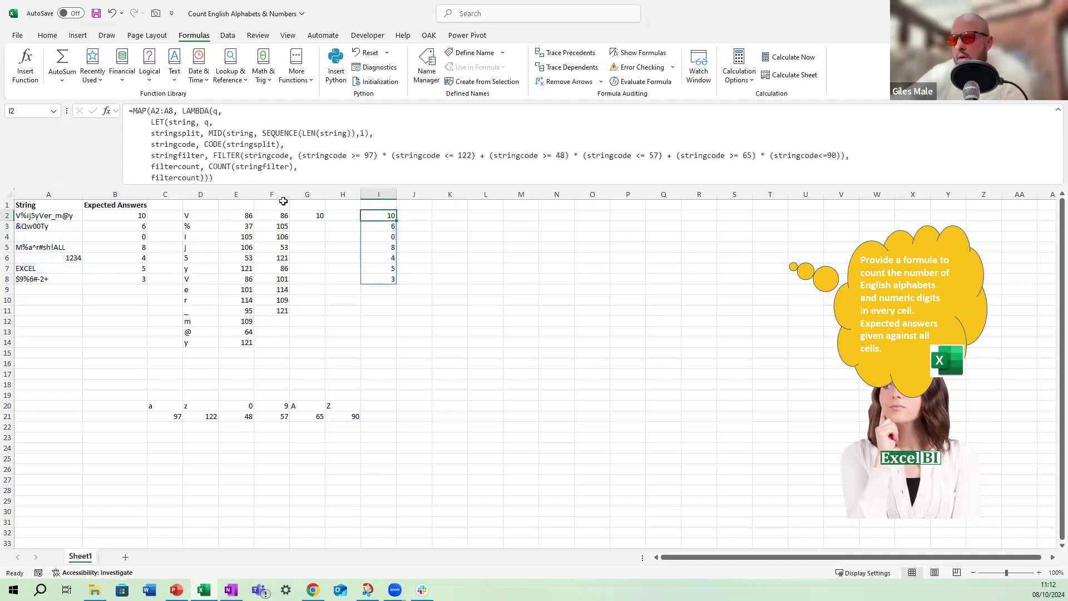
left_click_drag(337, 184, 348, 211)
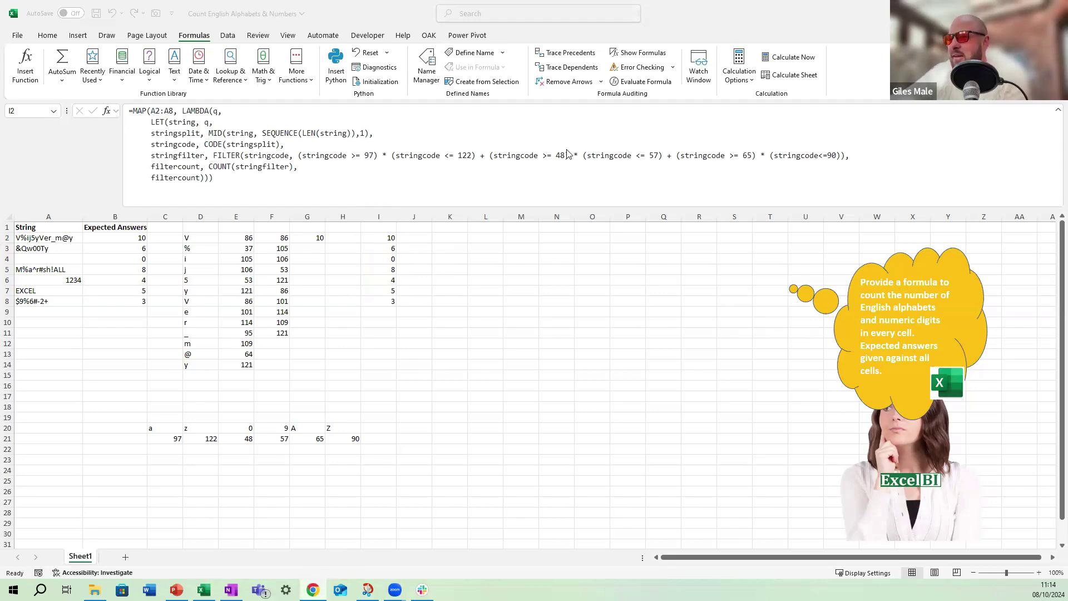
- Switch to the Excel BI Challenges workbook in the browser, dismiss the feedback survey, and open the Excel Challenge 7 LinkedIn post
left_click(656, 149)
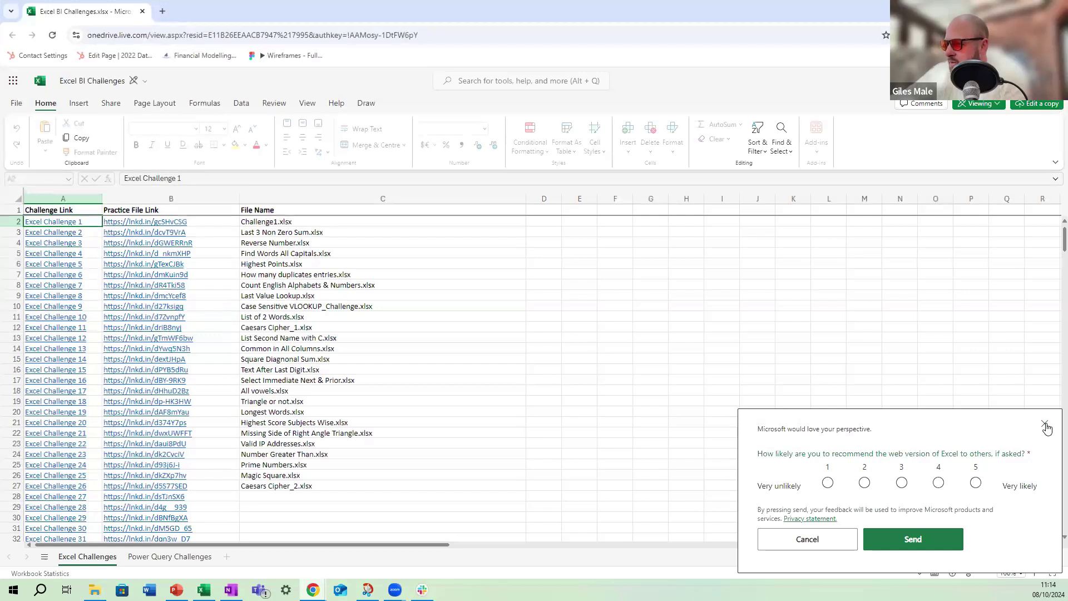
left_click(1044, 424)
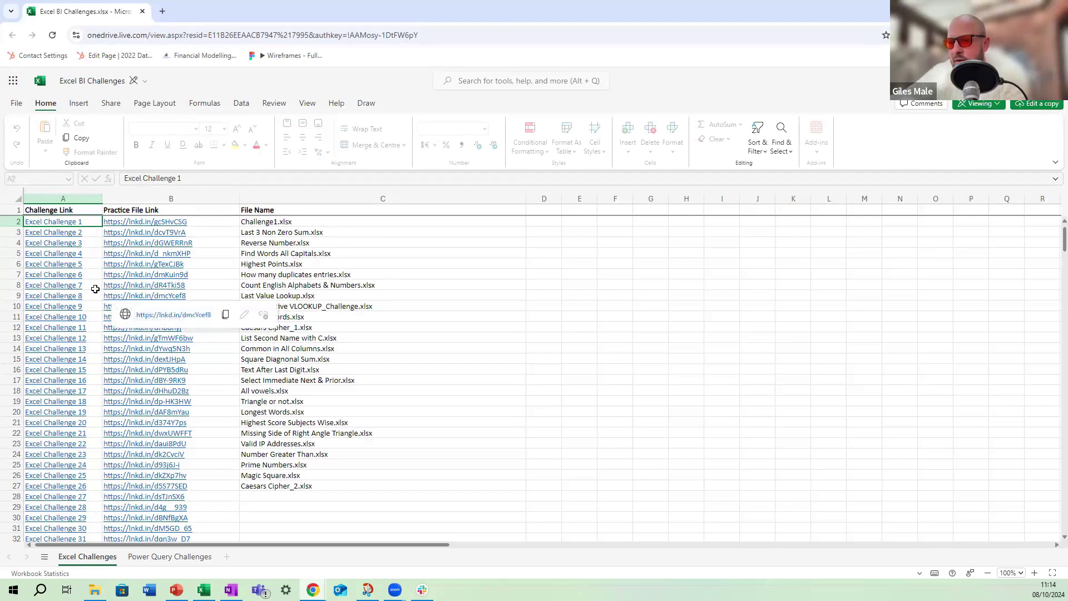
mouse_move(68, 286)
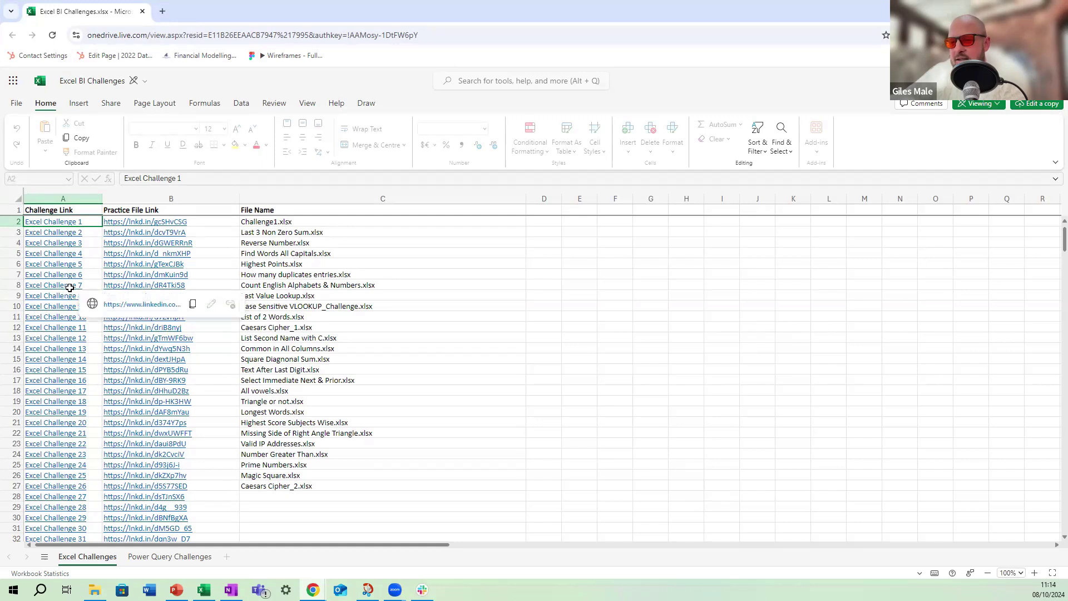
left_click(69, 286)
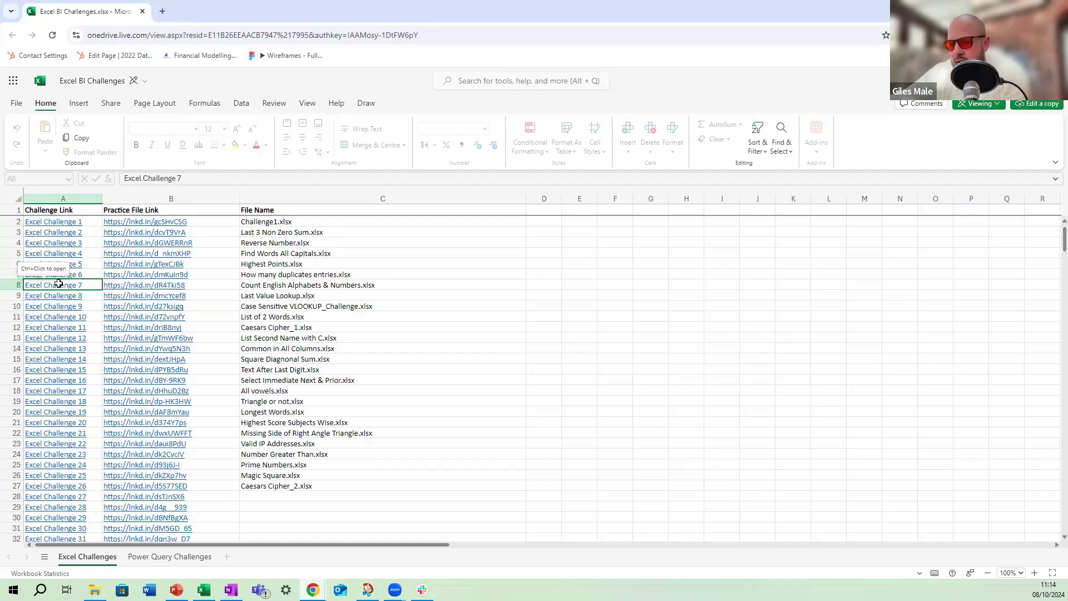
left_click(65, 290)
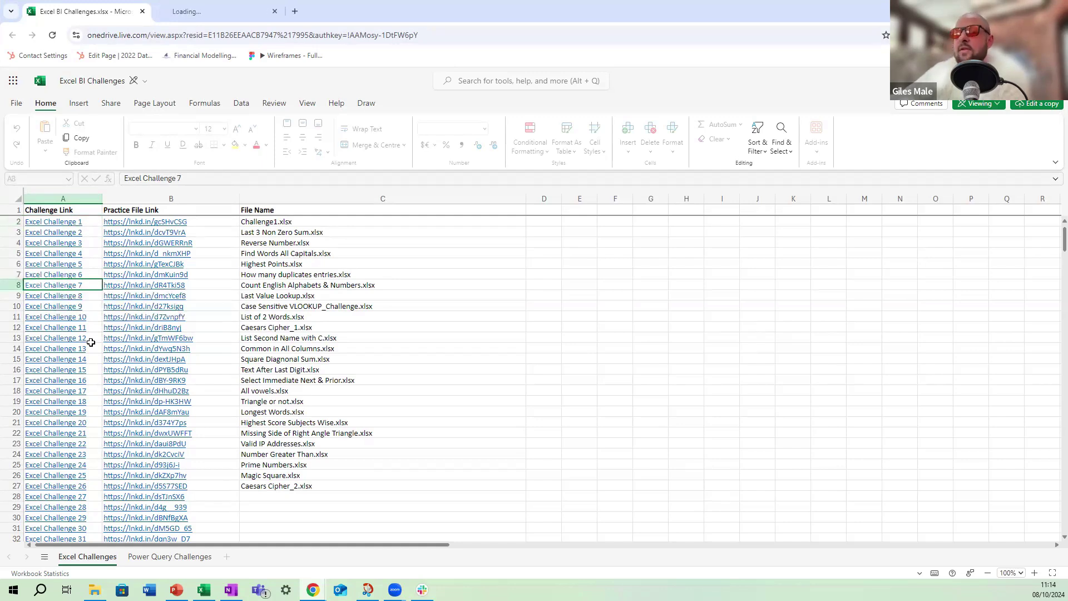
mouse_move(86, 341)
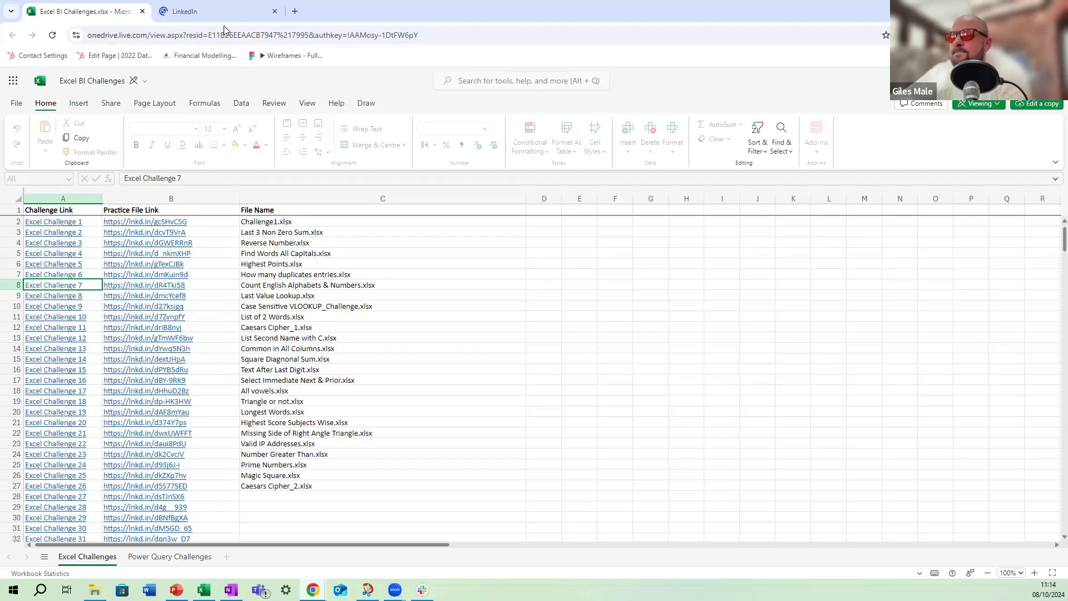
left_click(207, 12)
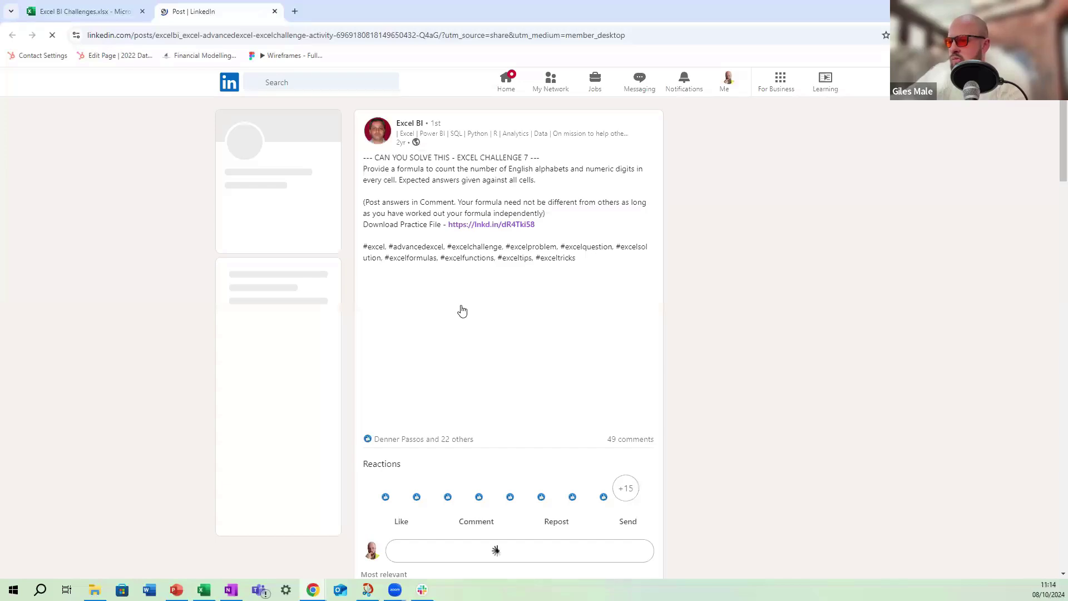
- Examine the Excel Challenge 7 post and the first commented solutions, especially the LET formula using REDUCE and SUBSTITUTE
scroll(531, 287, "down", 5)
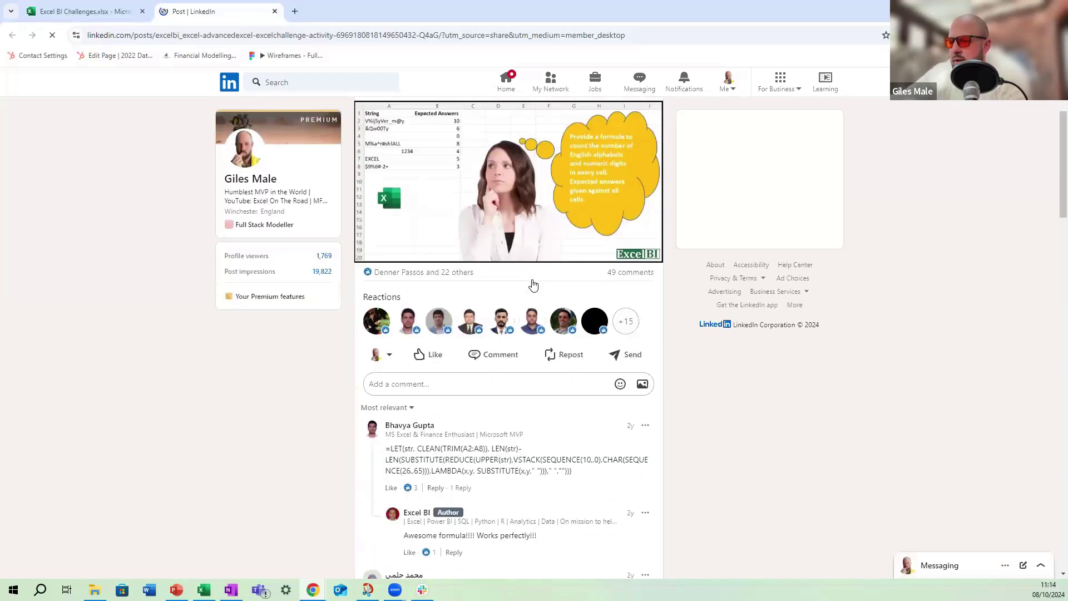
scroll(533, 279, "down", 3)
scroll(529, 272, "up", 2)
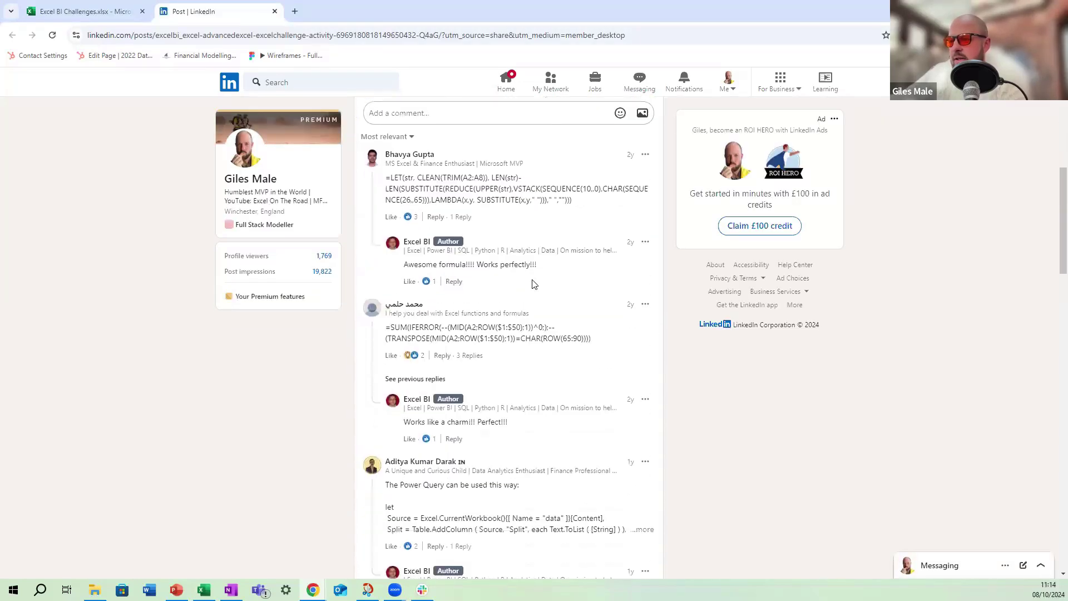
scroll(510, 256, "up", 7)
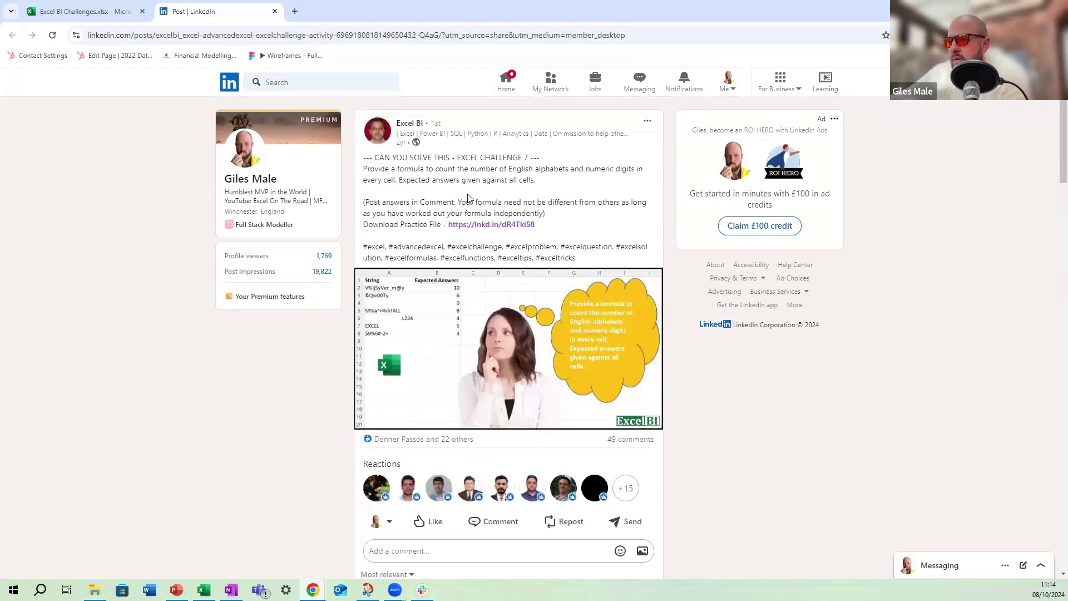
scroll(431, 186, "down", 8)
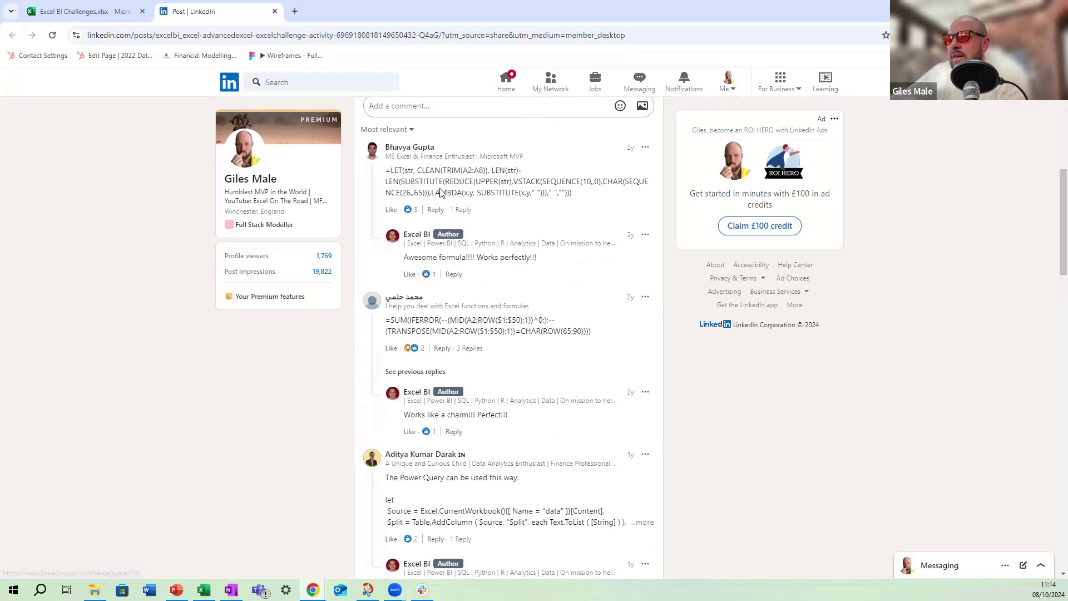
scroll(443, 191, "up", 1)
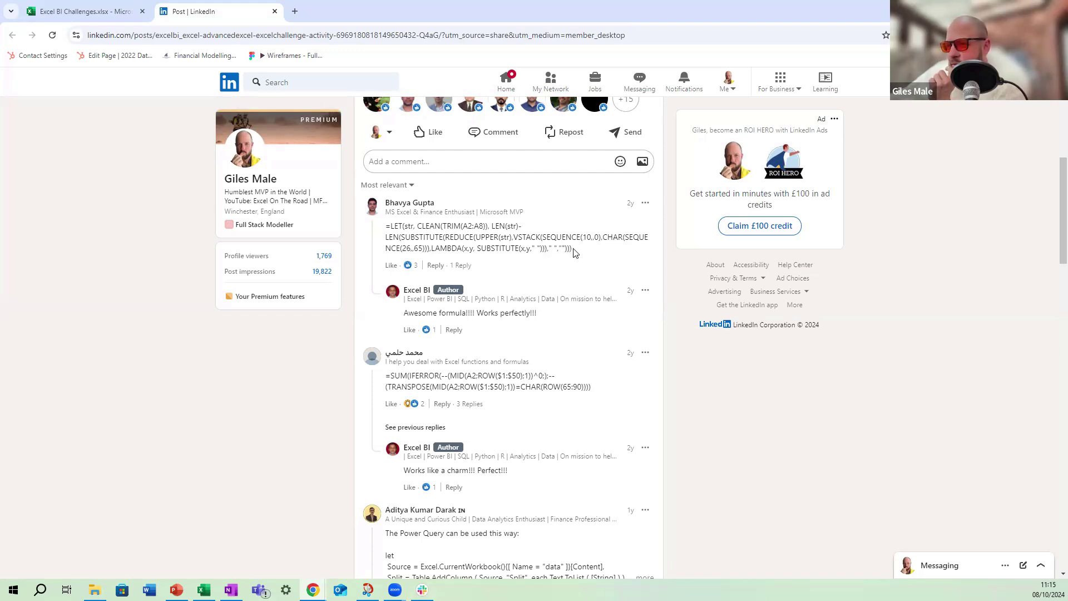
left_click_drag(573, 250, 385, 225)
left_click(492, 237)
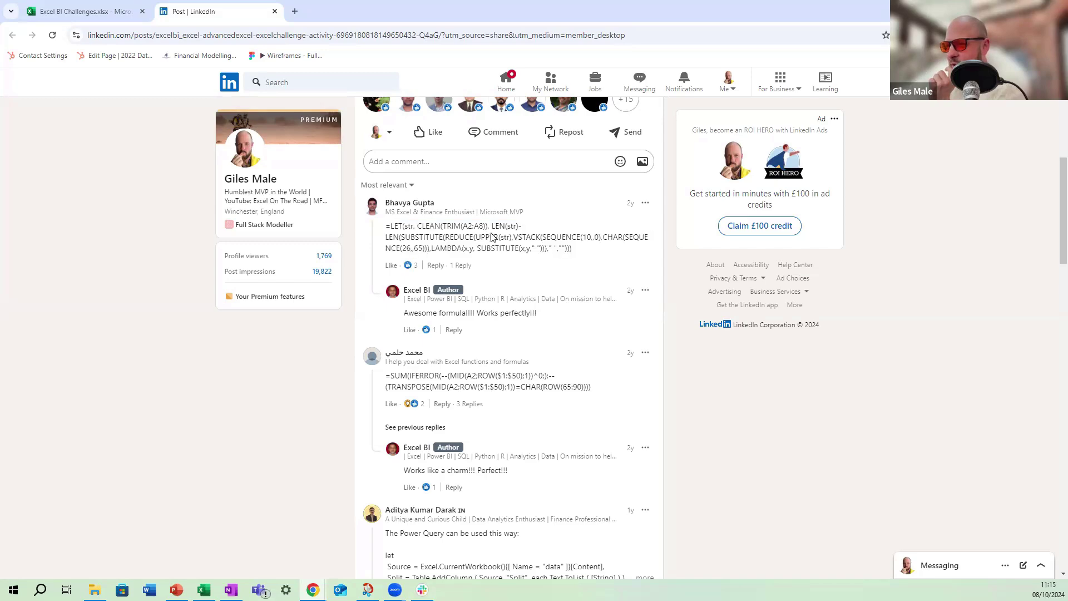
scroll(492, 237, "down", 3)
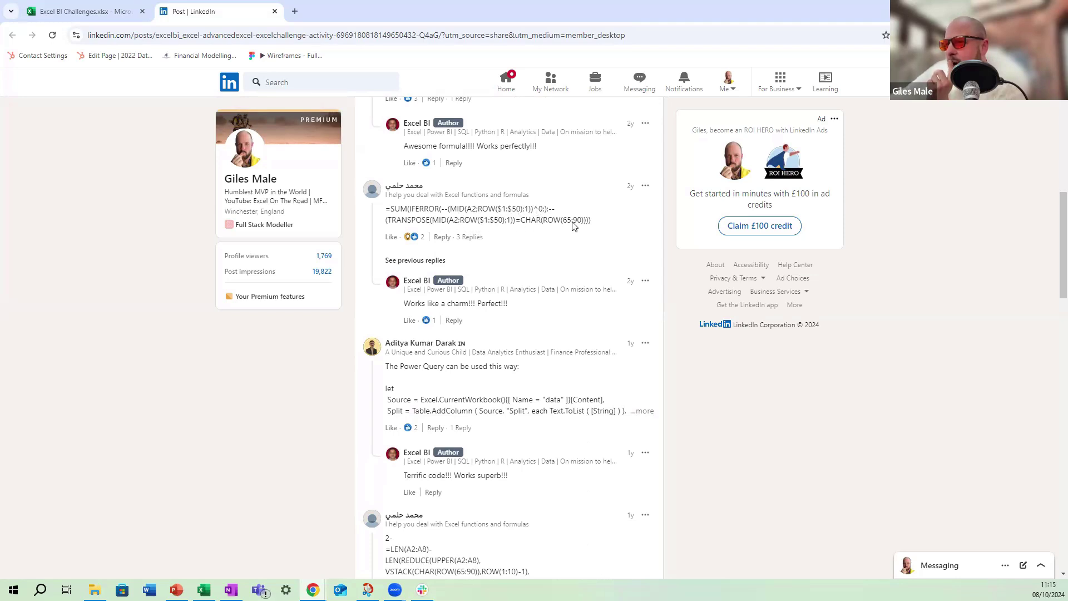
scroll(522, 228, "up", 4)
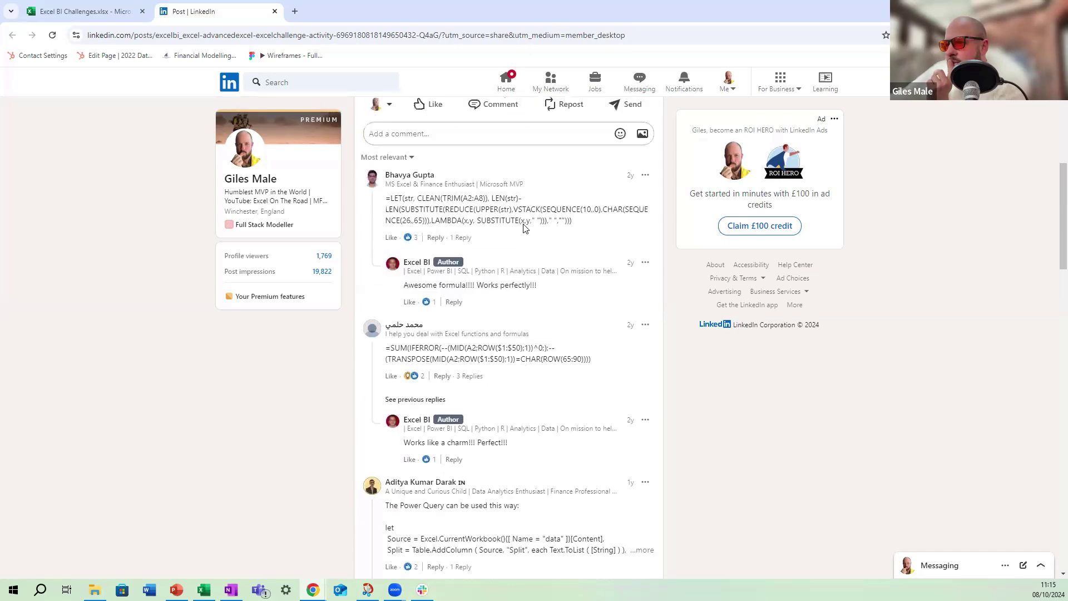
scroll(528, 249, "down", 2)
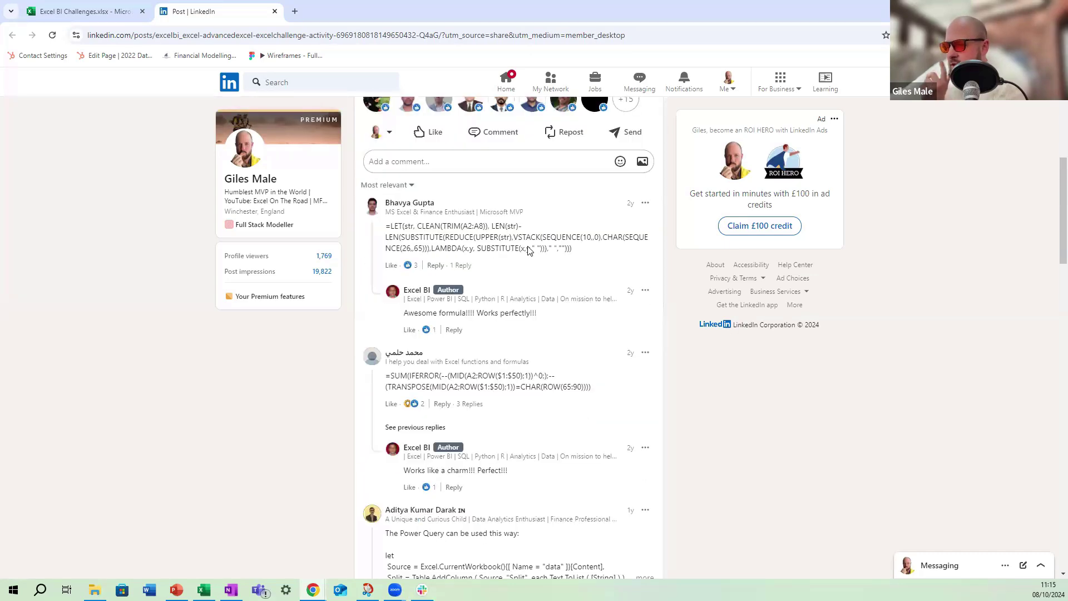
scroll(526, 246, "up", 1)
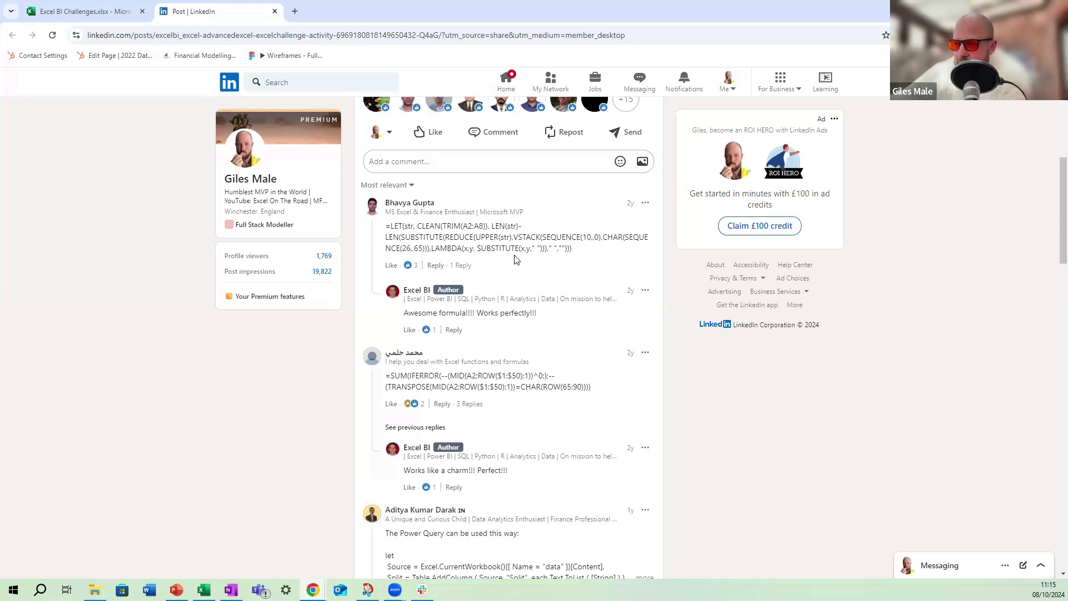
scroll(512, 253, "down", 1)
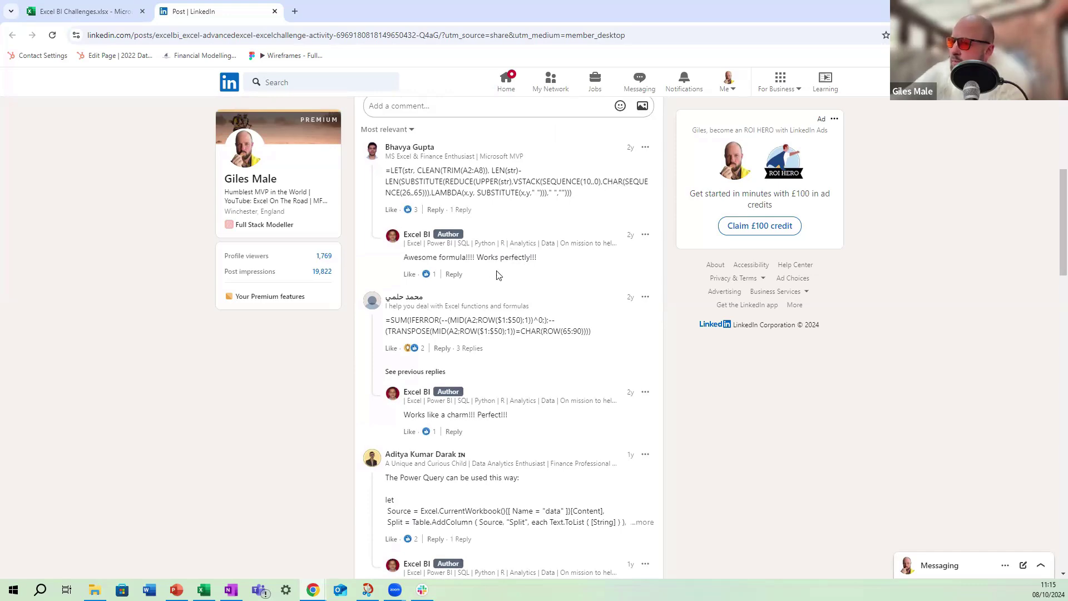
- Review the further Power Query, LAMBDA and formula solutions in the post's comments, and return to the Count English Alphabets & Numbers workbook
scroll(497, 278, "down", 3)
scroll(497, 280, "down", 4)
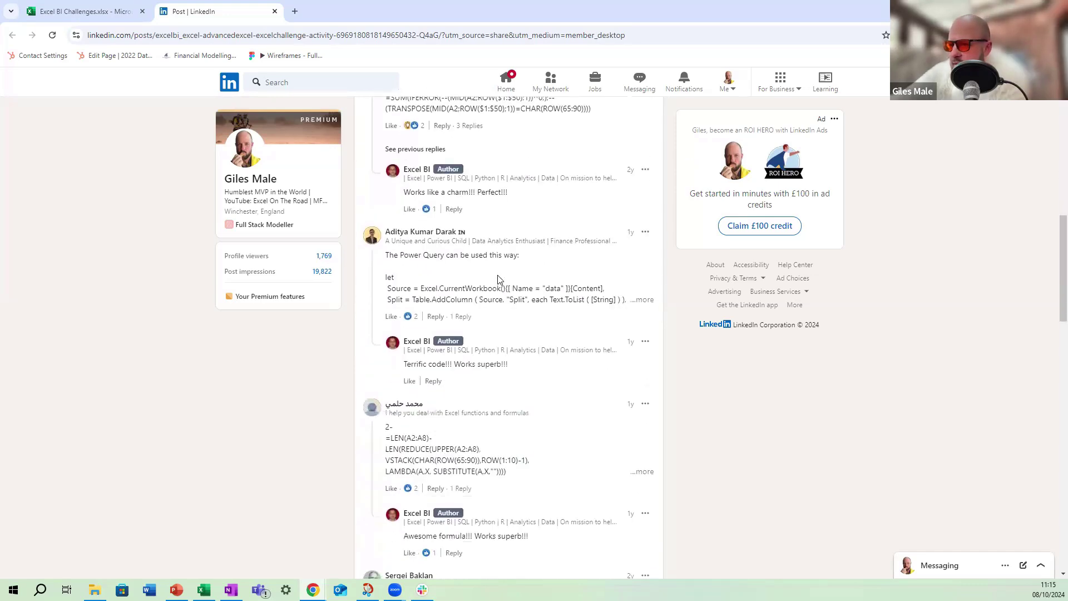
scroll(506, 275, "down", 1)
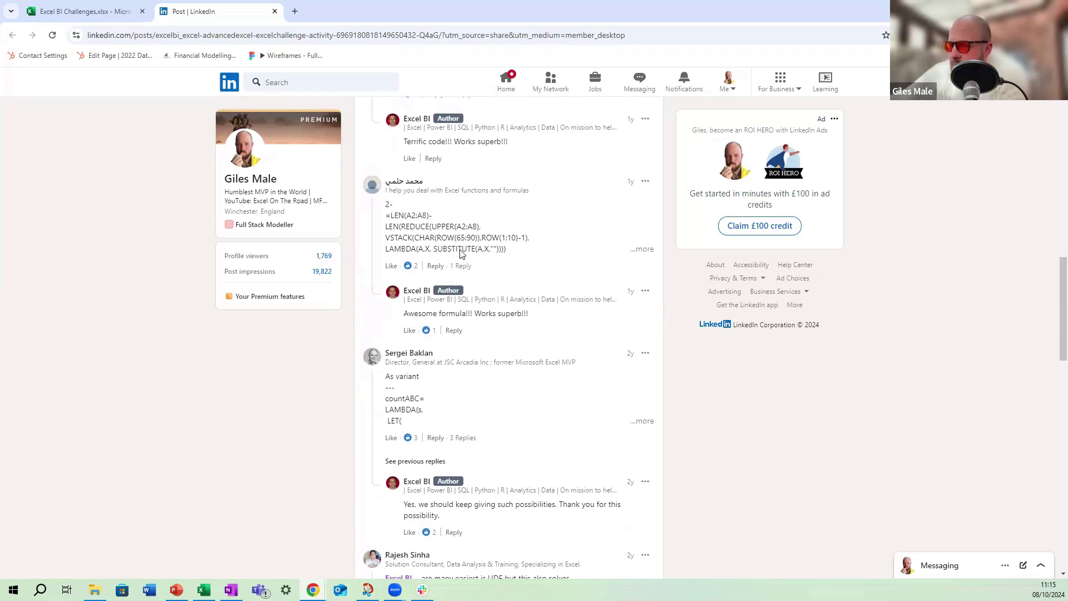
scroll(461, 262, "down", 3)
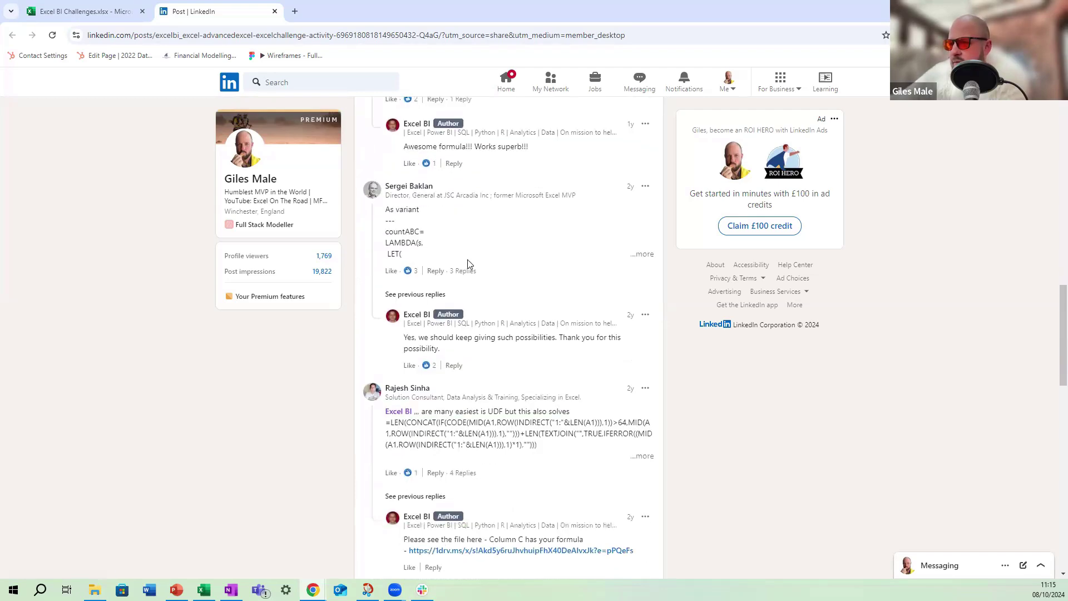
scroll(464, 276, "down", 3)
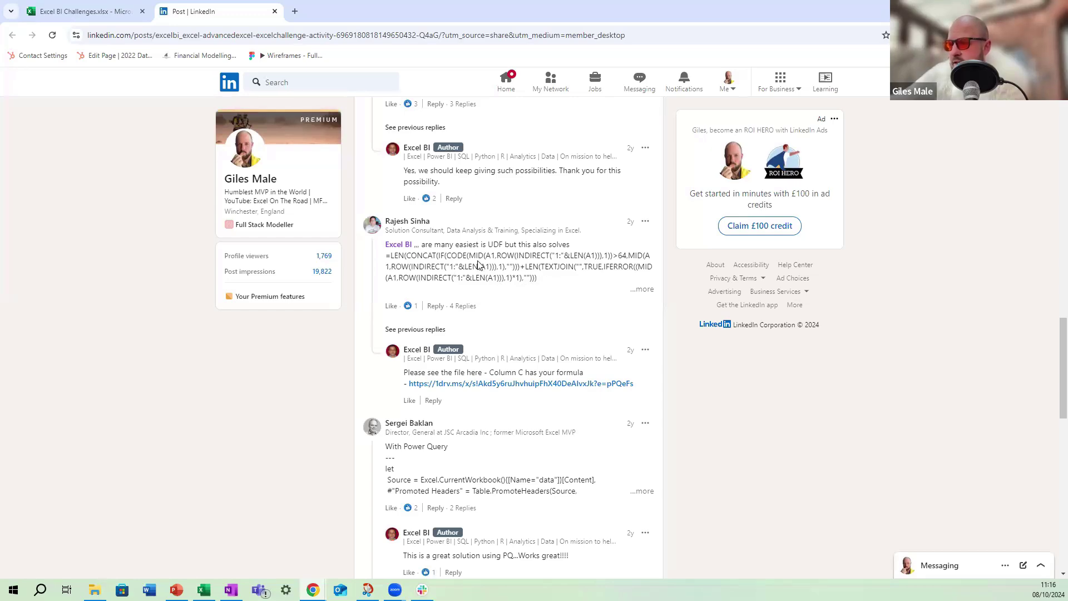
scroll(501, 277, "down", 2)
scroll(512, 275, "down", 6)
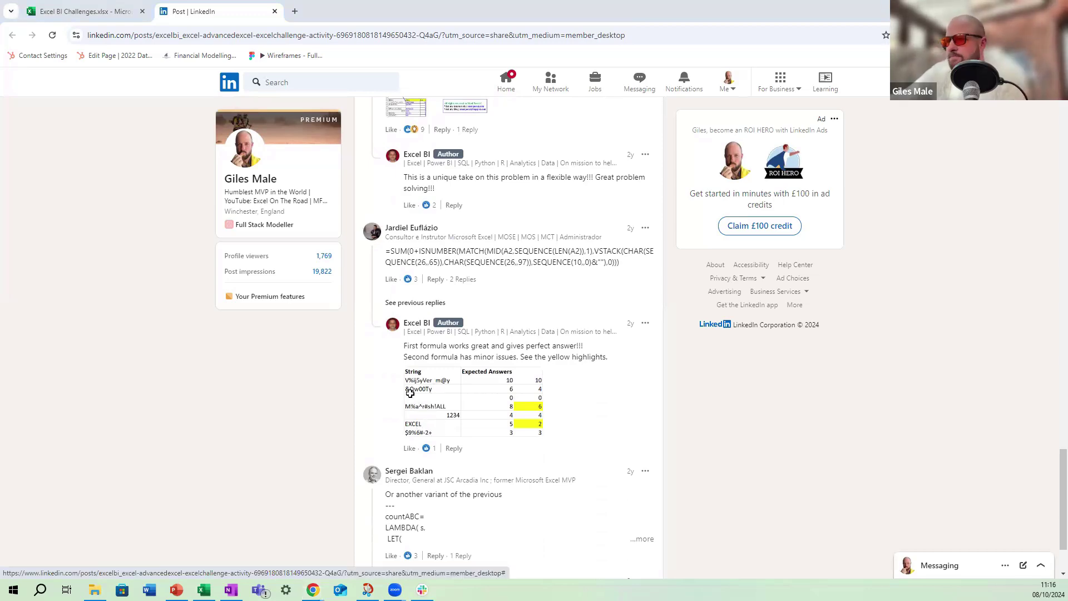
key("alt+Tab")
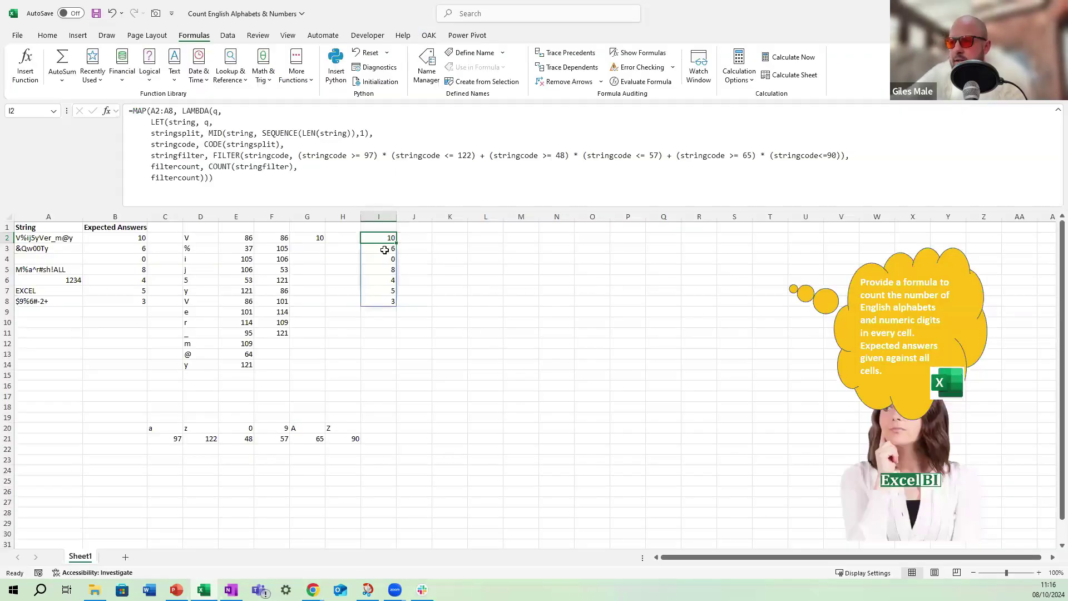